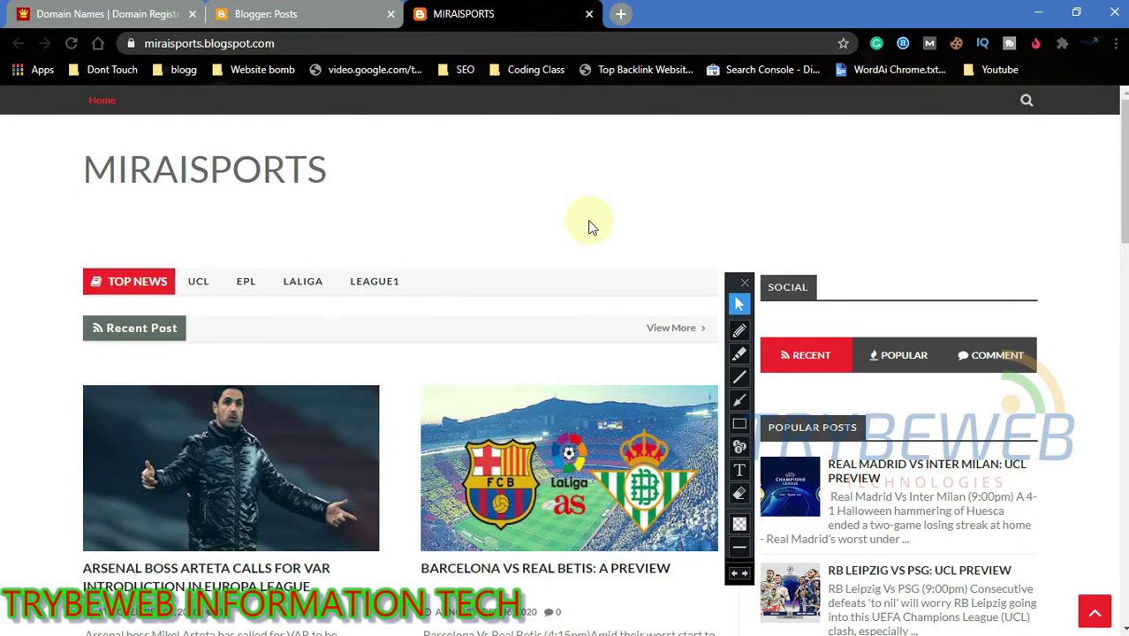
Step: Outline the blog's web address and the MIRAISPORTS site title with red annotation rectangles
{"action": "left_click", "coordinate": [740, 423]}
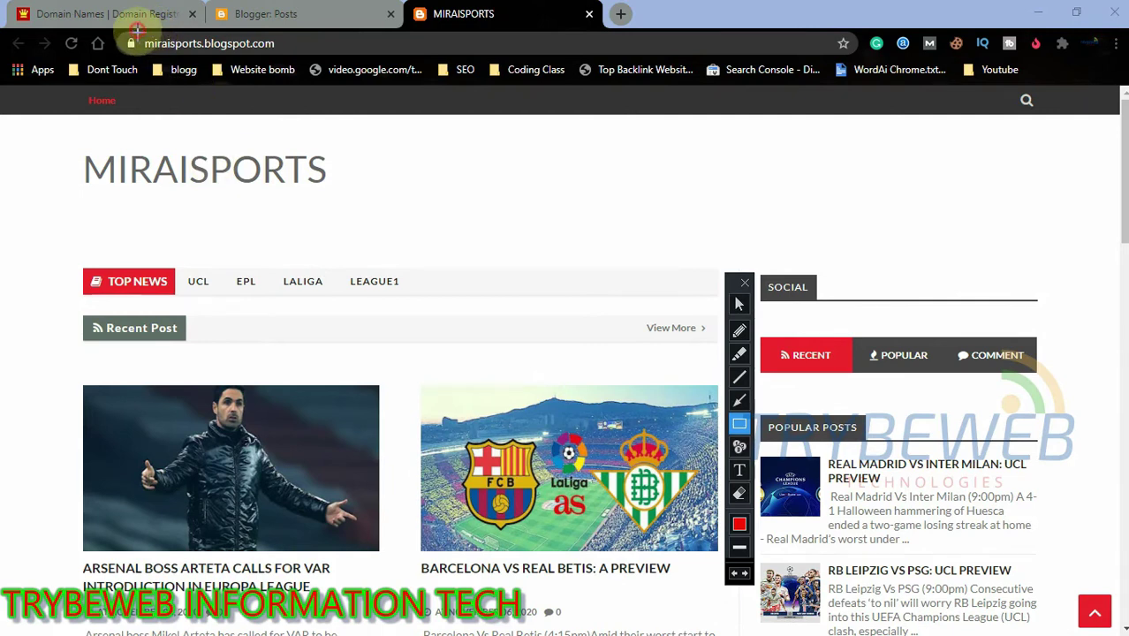
{"action": "left_click_drag", "start_coordinate": [137, 33], "coordinate": [299, 53]}
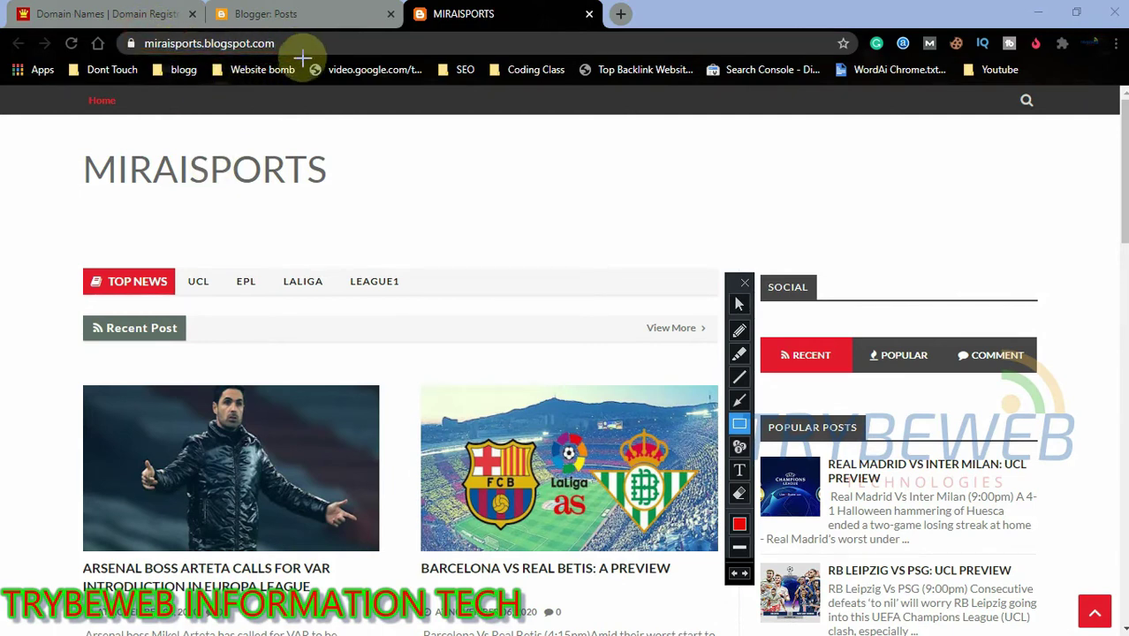
{"action": "left_click", "coordinate": [740, 304]}
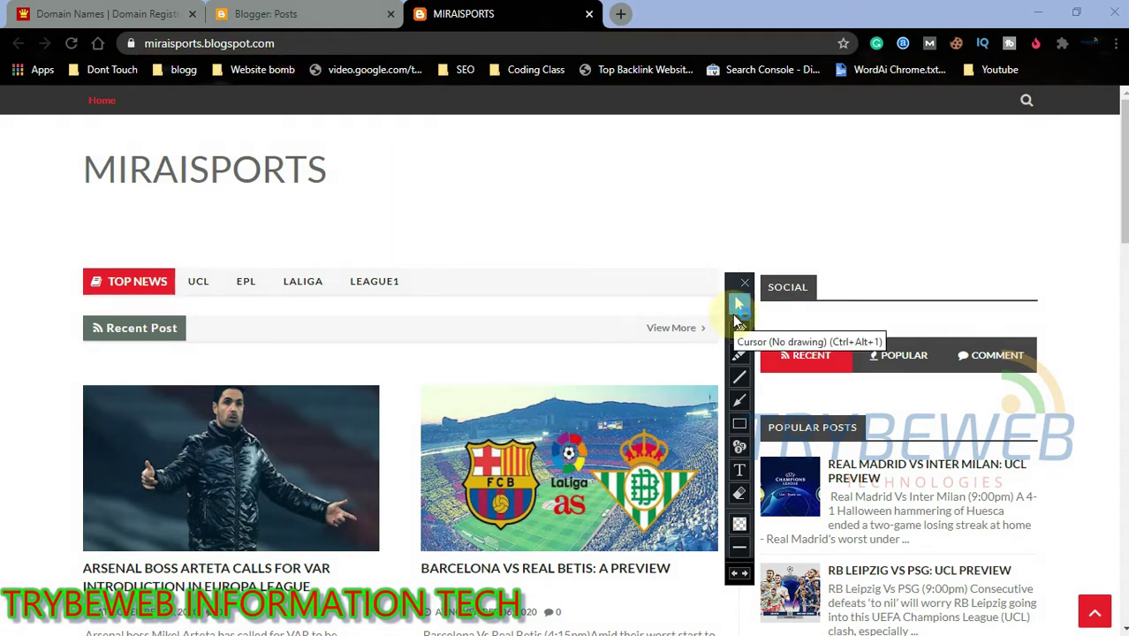
{"action": "left_click", "coordinate": [739, 424]}
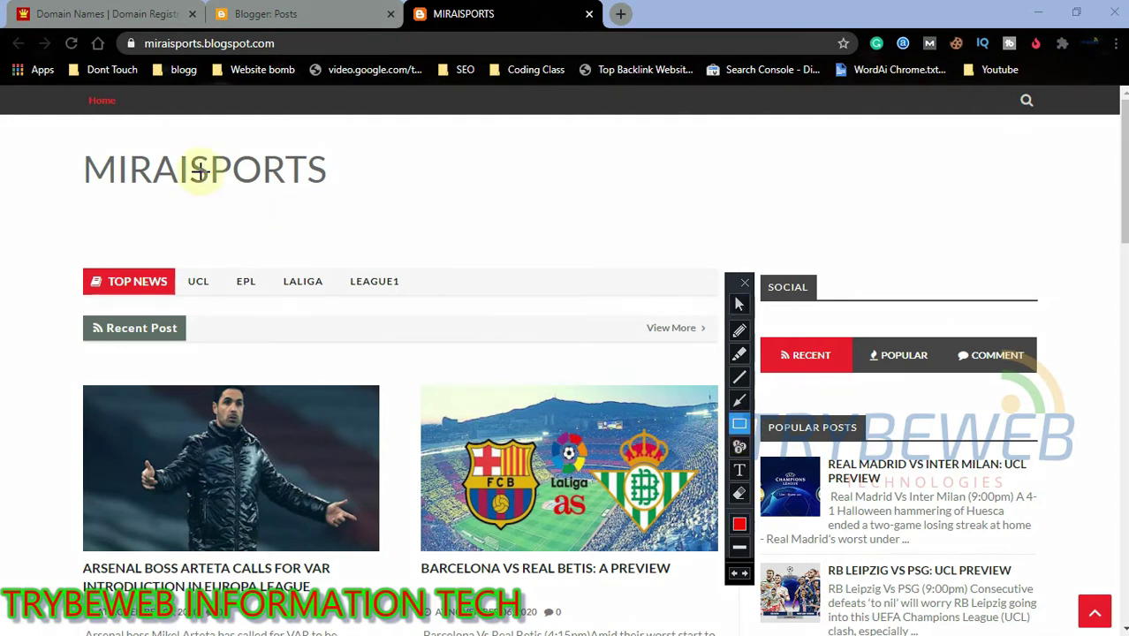
{"action": "mouse_move", "coordinate": [60, 130]}
{"action": "left_mouse_down"}
{"action": "mouse_move", "coordinate": [290, 242]}
{"action": "mouse_move", "coordinate": [347, 209]}
{"action": "left_mouse_up"}
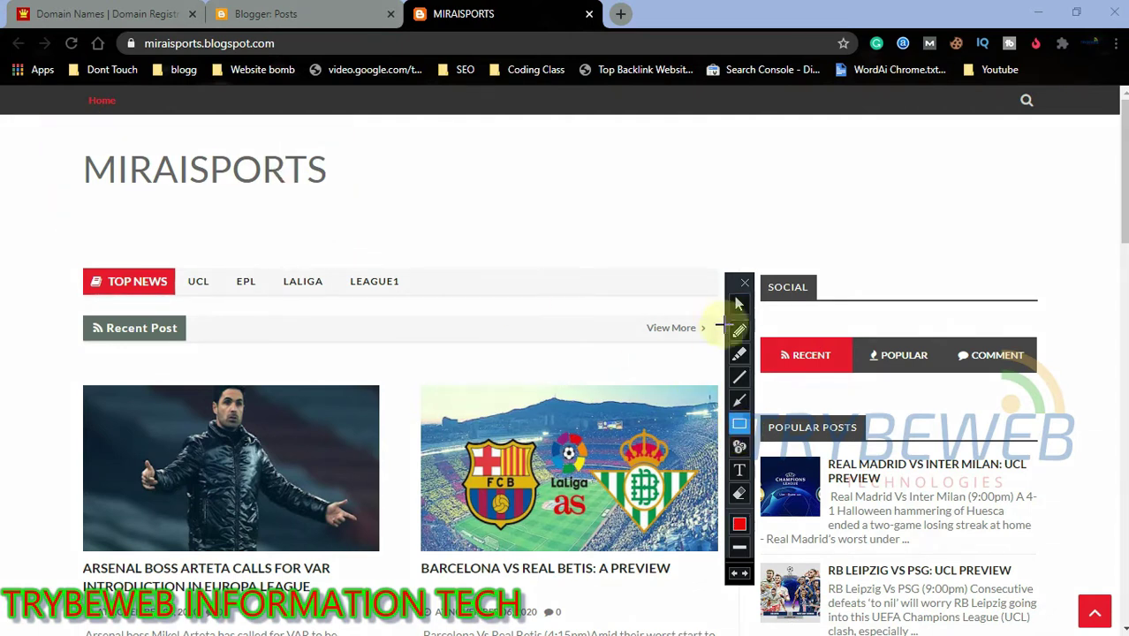
{"action": "left_click", "coordinate": [737, 305]}
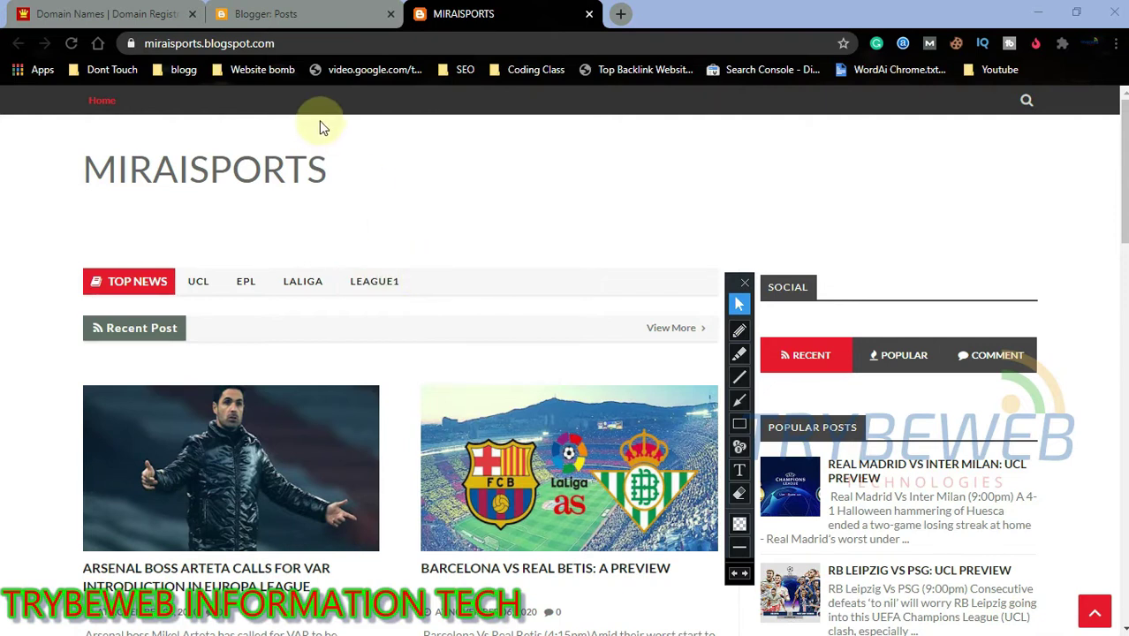
Step: Switch to the Blogger dashboard, outline the Blogger logo with a red rectangle, and draw a red arrow to Settings
{"action": "key", "text": "ctrl+shift+Tab"}
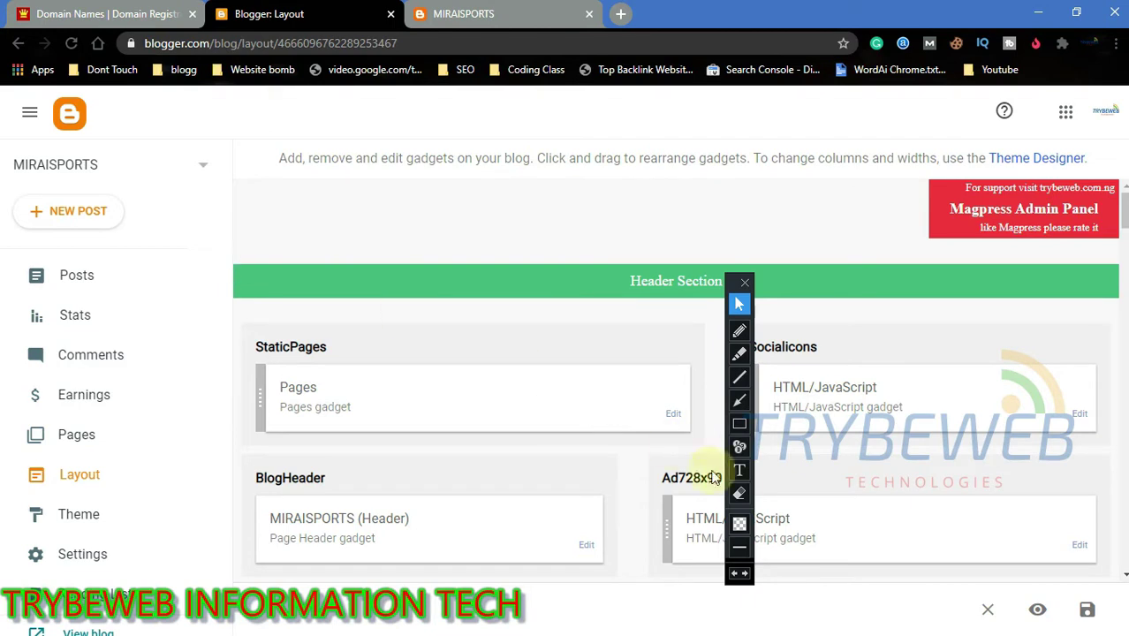
{"action": "left_click", "coordinate": [739, 426]}
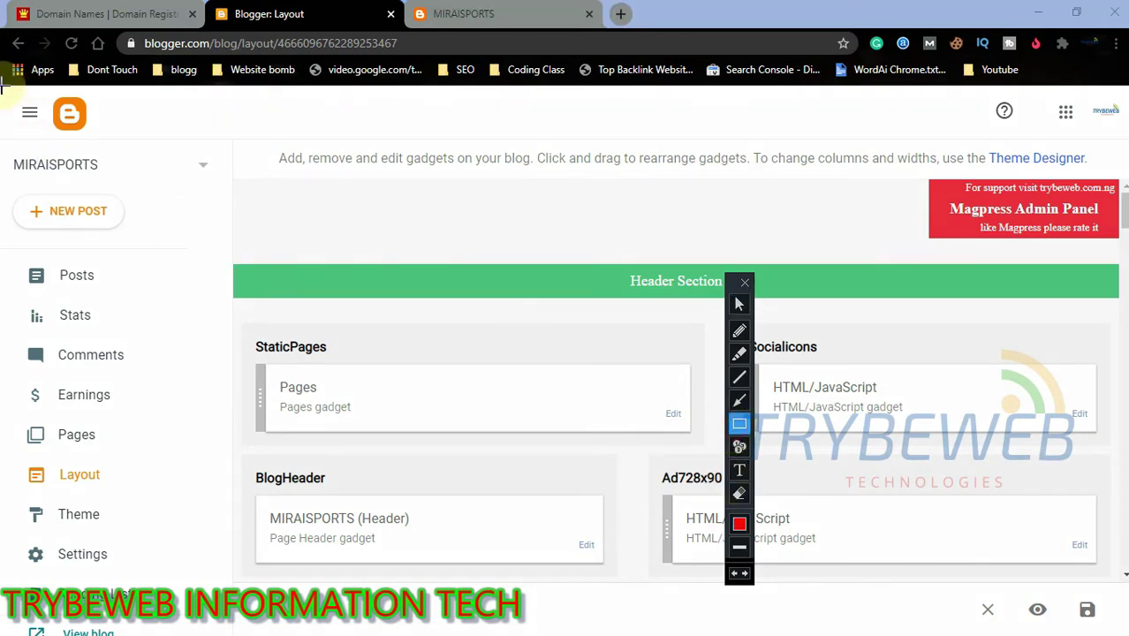
{"action": "mouse_move", "coordinate": [2, 88]}
{"action": "left_mouse_down"}
{"action": "mouse_move", "coordinate": [145, 122]}
{"action": "mouse_move", "coordinate": [171, 154]}
{"action": "left_mouse_up"}
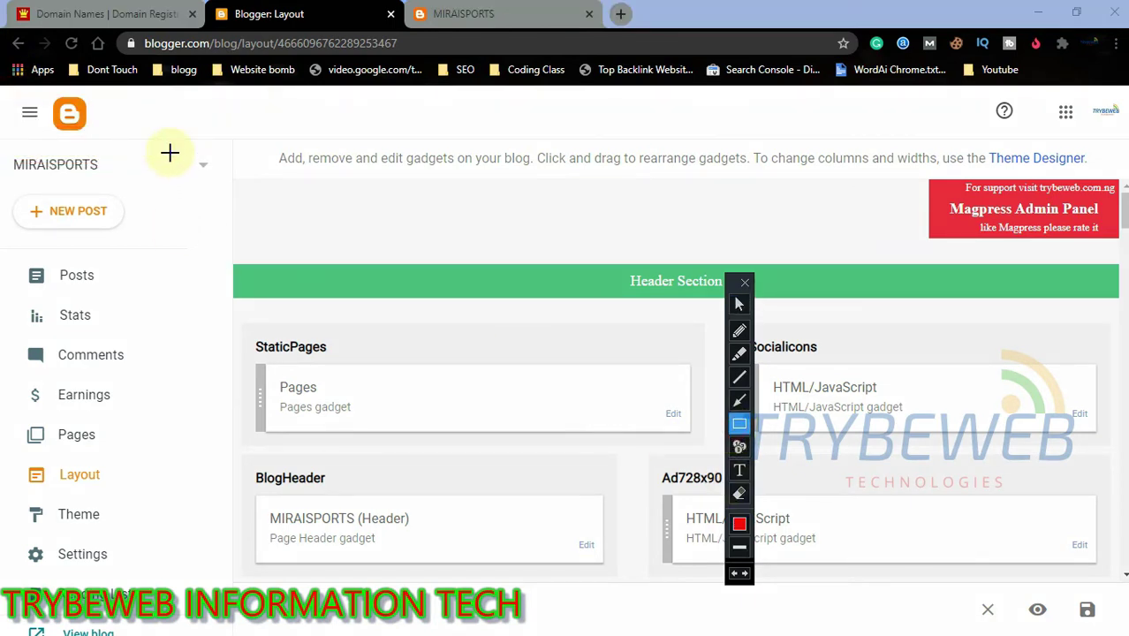
{"action": "left_click", "coordinate": [739, 304]}
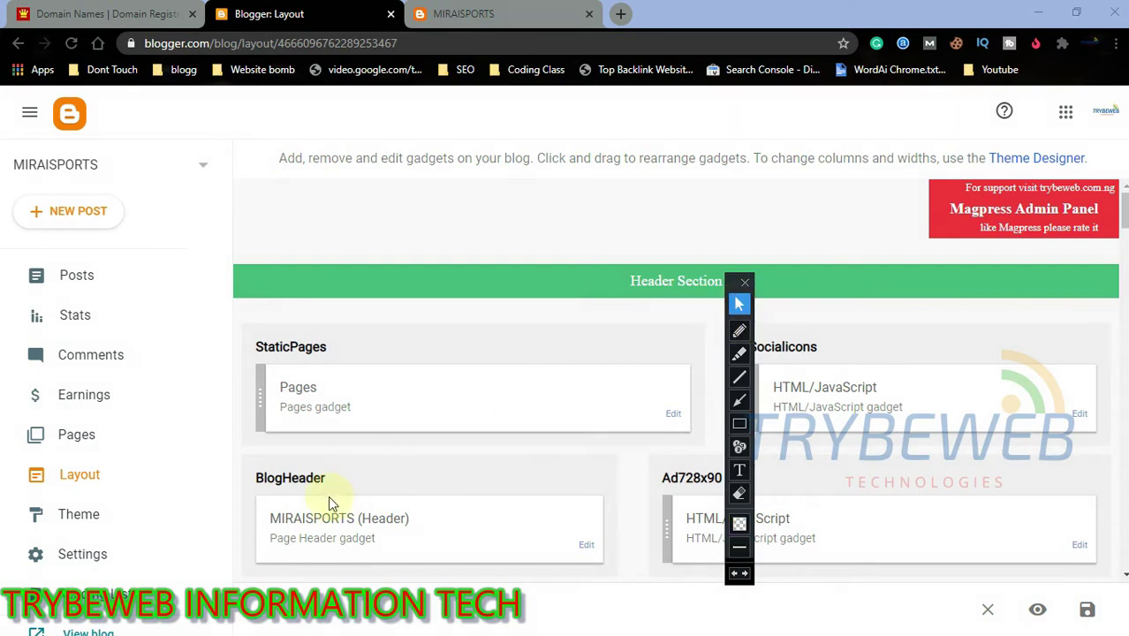
{"action": "left_click", "coordinate": [738, 402]}
{"action": "left_click_drag", "start_coordinate": [236, 394], "coordinate": [98, 545]}
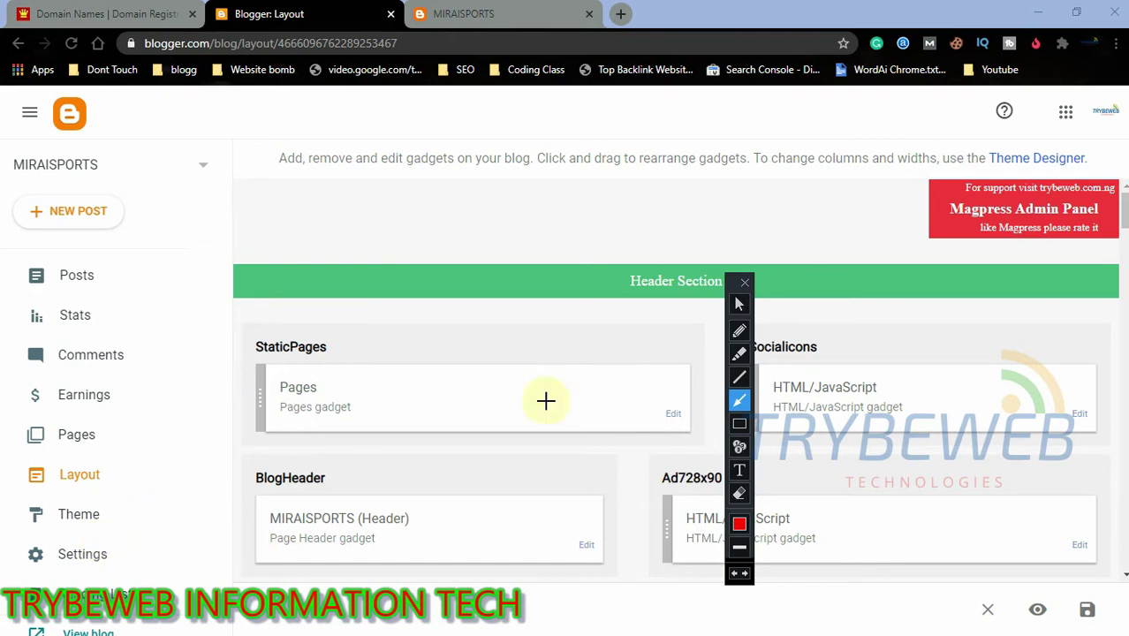
{"action": "left_click", "coordinate": [738, 304]}
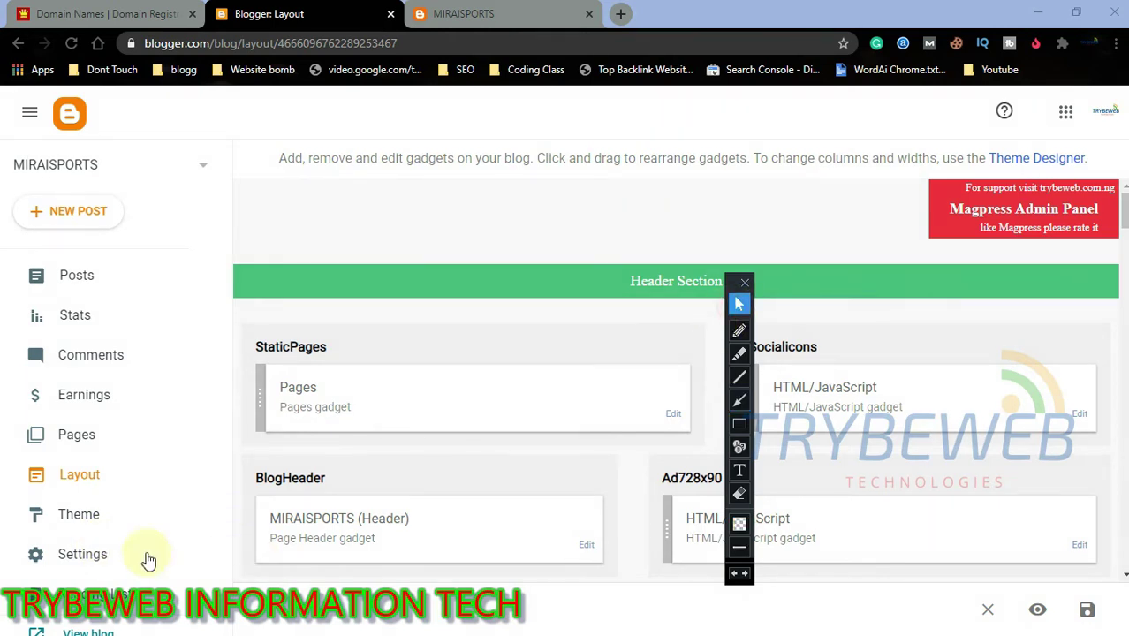
Step: Open the blog's settings at the Publishing section, with the annotation toolbar moved clear of the settings
{"action": "left_click", "coordinate": [88, 558]}
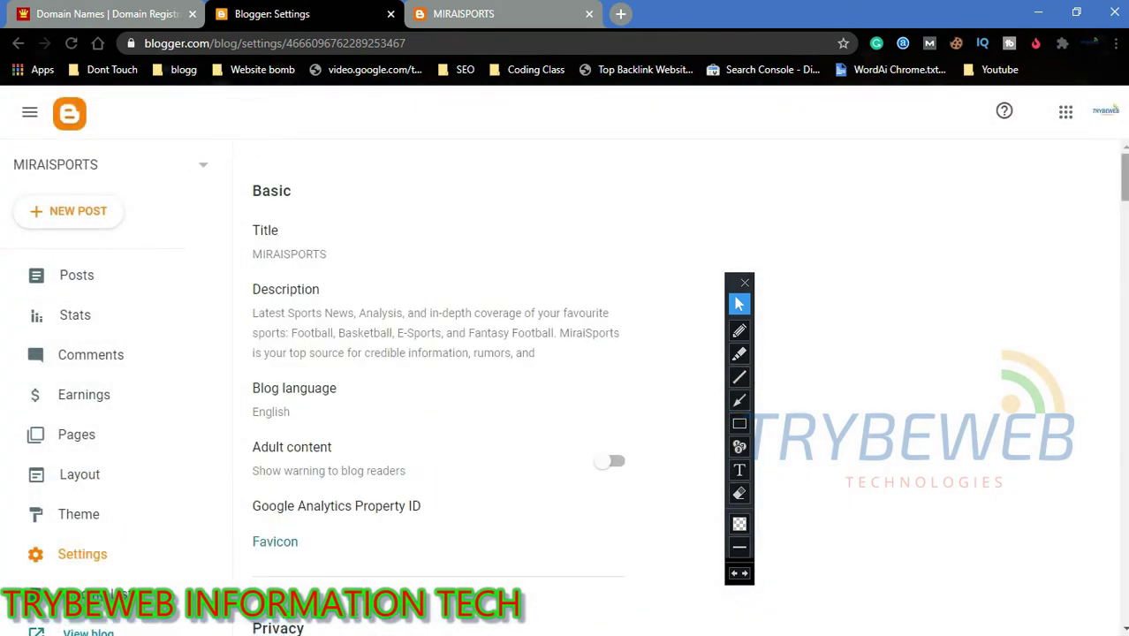
{"action": "mouse_move", "coordinate": [735, 284]}
{"action": "left_mouse_down"}
{"action": "mouse_move", "coordinate": [955, 177]}
{"action": "mouse_move", "coordinate": [965, 155]}
{"action": "left_mouse_up"}
{"action": "scroll", "coordinate": [618, 353], "scroll_direction": "down", "scroll_amount": 2}
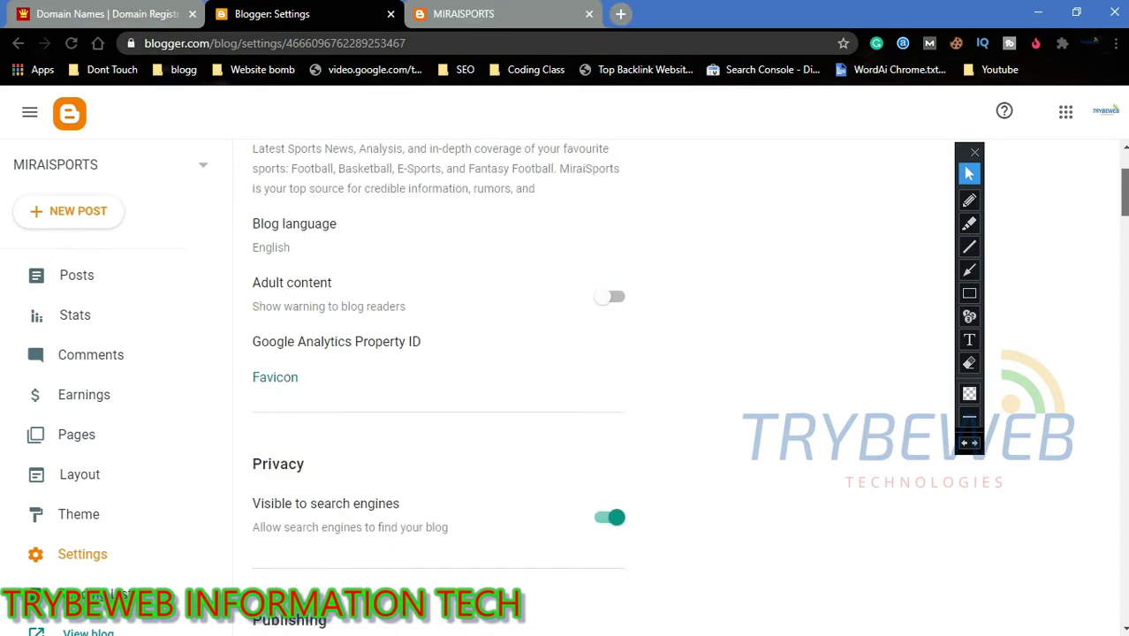
{"action": "scroll", "coordinate": [754, 216], "scroll_direction": "down", "scroll_amount": 5}
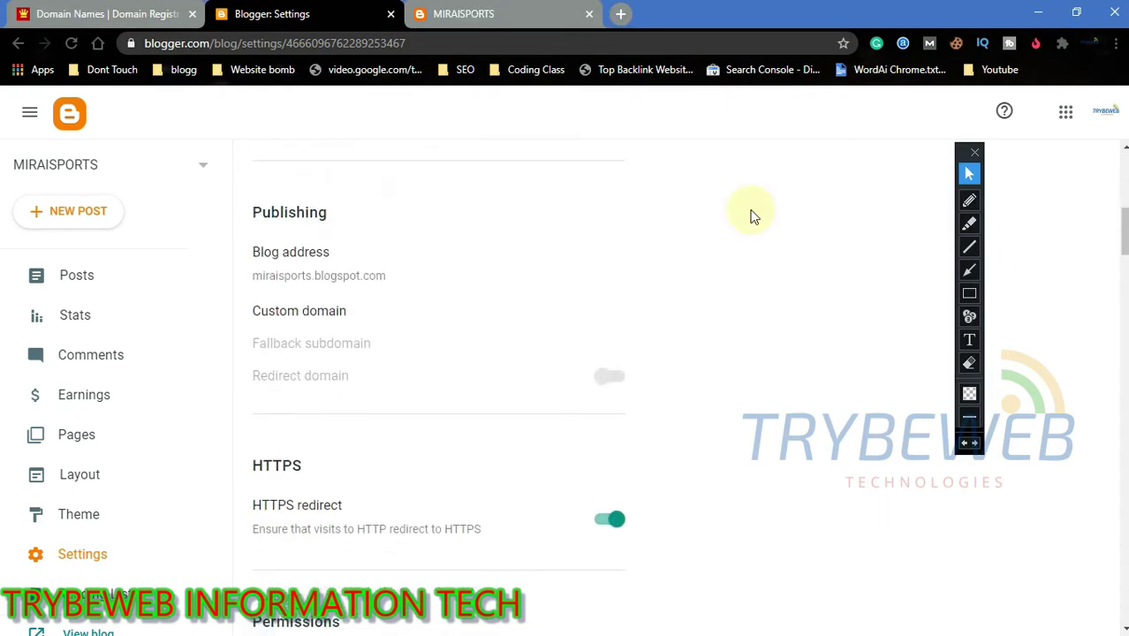
Step: Mark the blog address with a red rectangle and Custom domain with a red arrow, clearing each mark
{"action": "left_click", "coordinate": [969, 294]}
{"action": "mouse_move", "coordinate": [240, 232]}
{"action": "left_mouse_down"}
{"action": "mouse_move", "coordinate": [396, 304]}
{"action": "mouse_move", "coordinate": [419, 288]}
{"action": "left_mouse_up"}
{"action": "key", "text": "ctrl+z"}
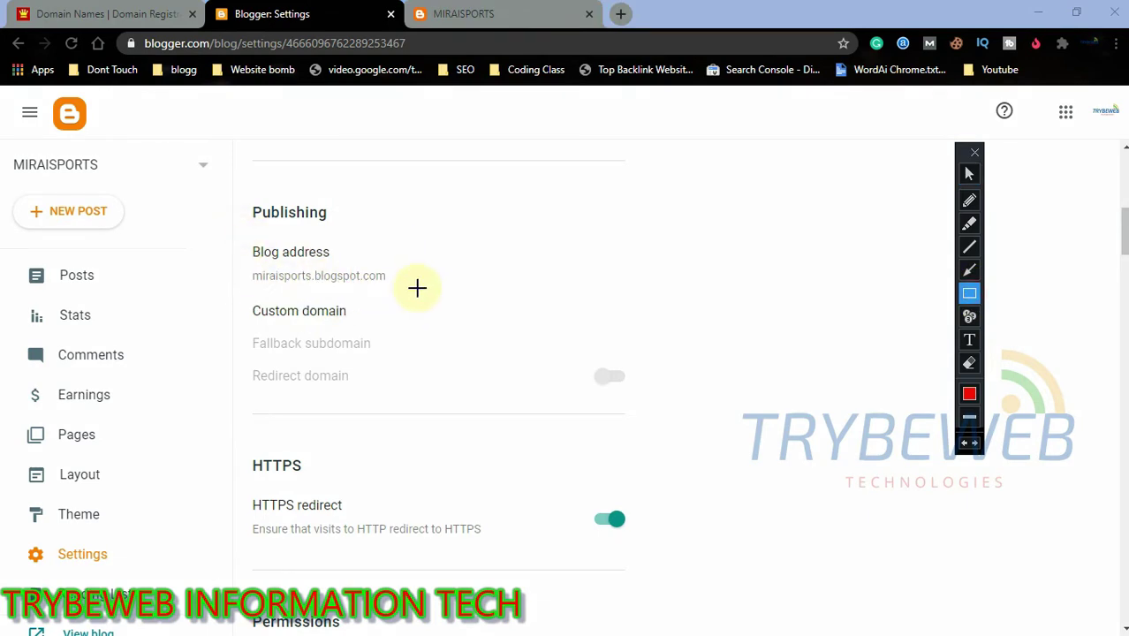
{"action": "left_click", "coordinate": [969, 174]}
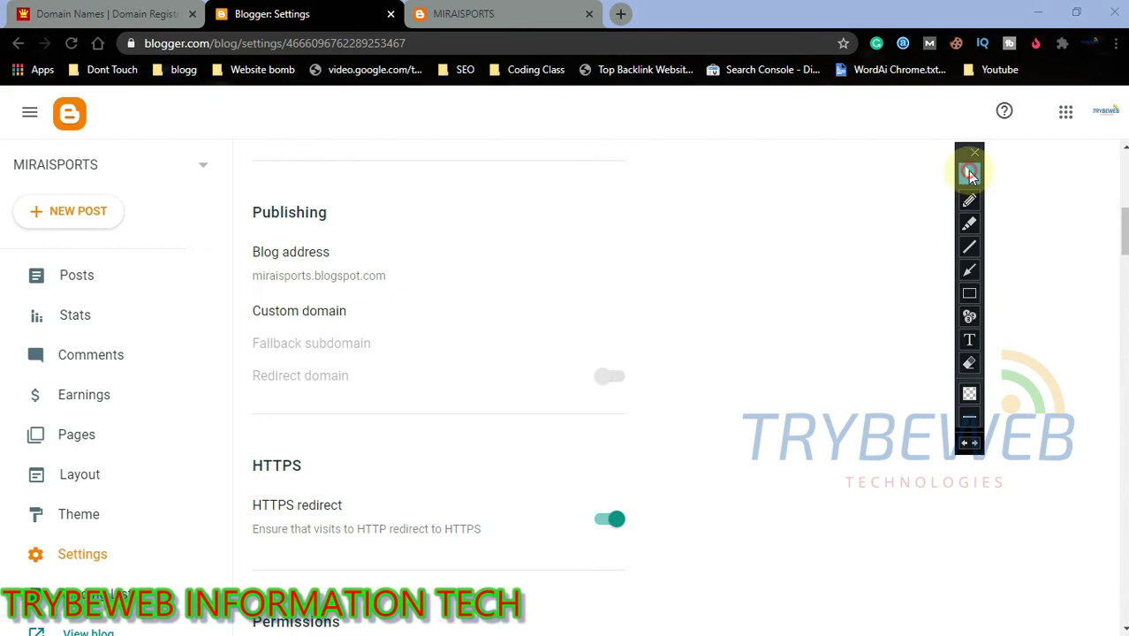
{"action": "left_click", "coordinate": [969, 270]}
{"action": "left_click_drag", "start_coordinate": [784, 326], "coordinate": [367, 308]}
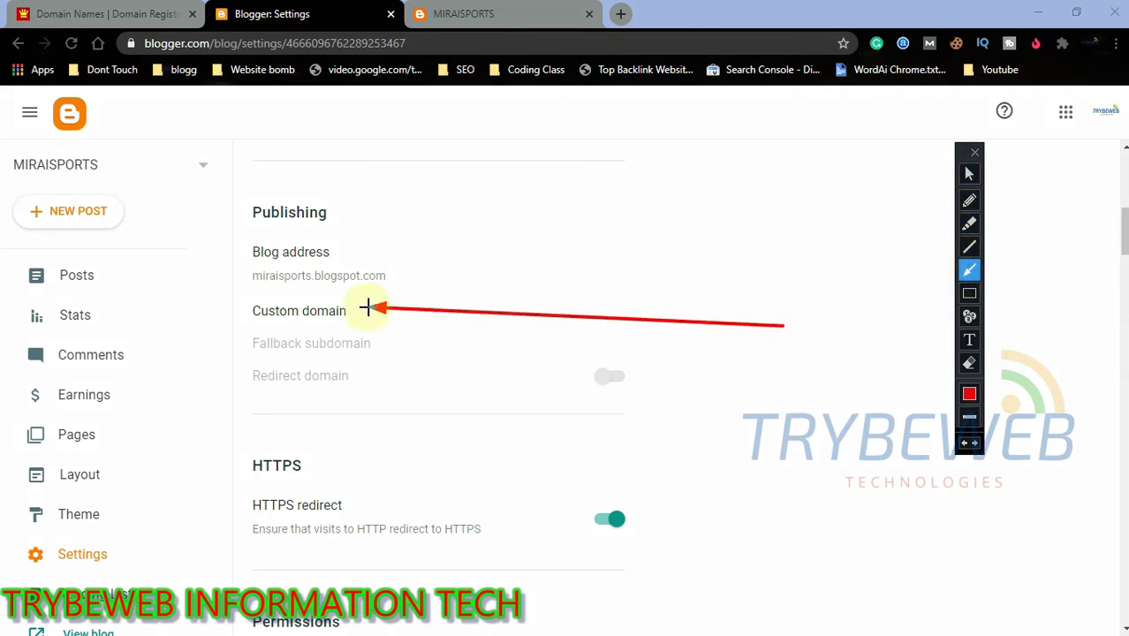
{"action": "key", "text": "ctrl+z"}
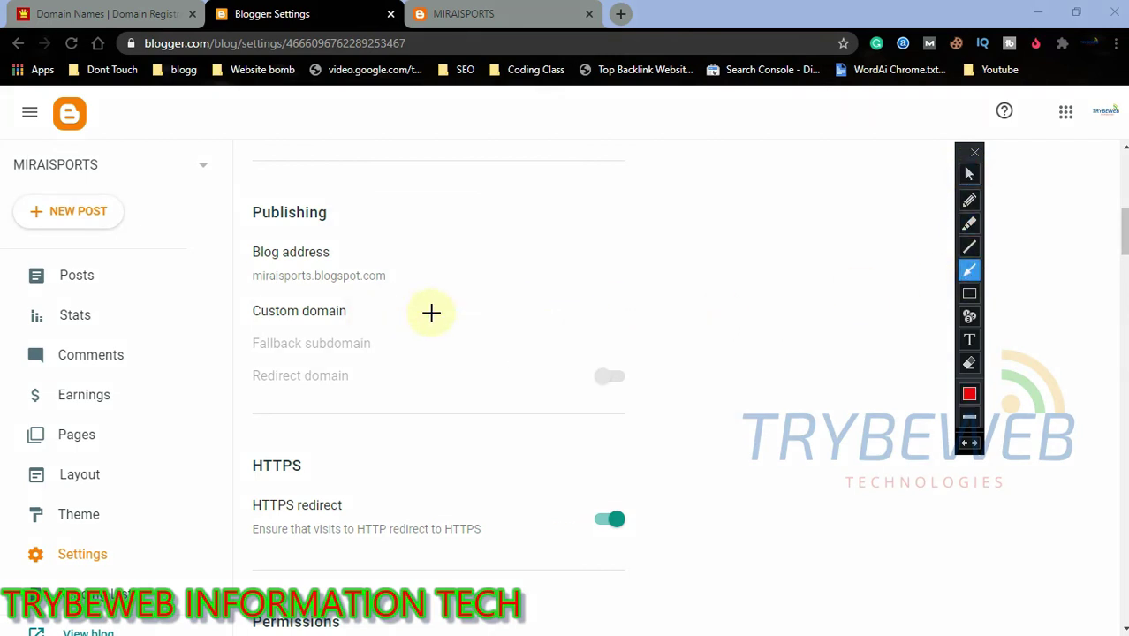
{"action": "left_click", "coordinate": [969, 174]}
Step: Open the Custom domain setting to inspect its entry field, and close it without entering a domain
{"action": "left_click", "coordinate": [319, 311]}
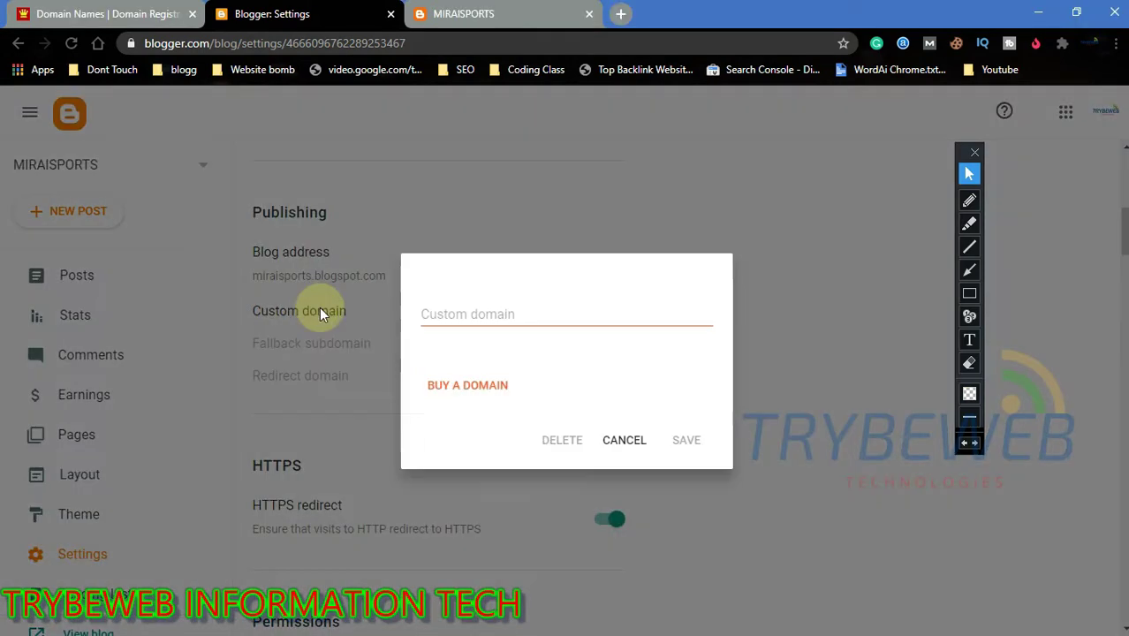
{"action": "left_click", "coordinate": [450, 318]}
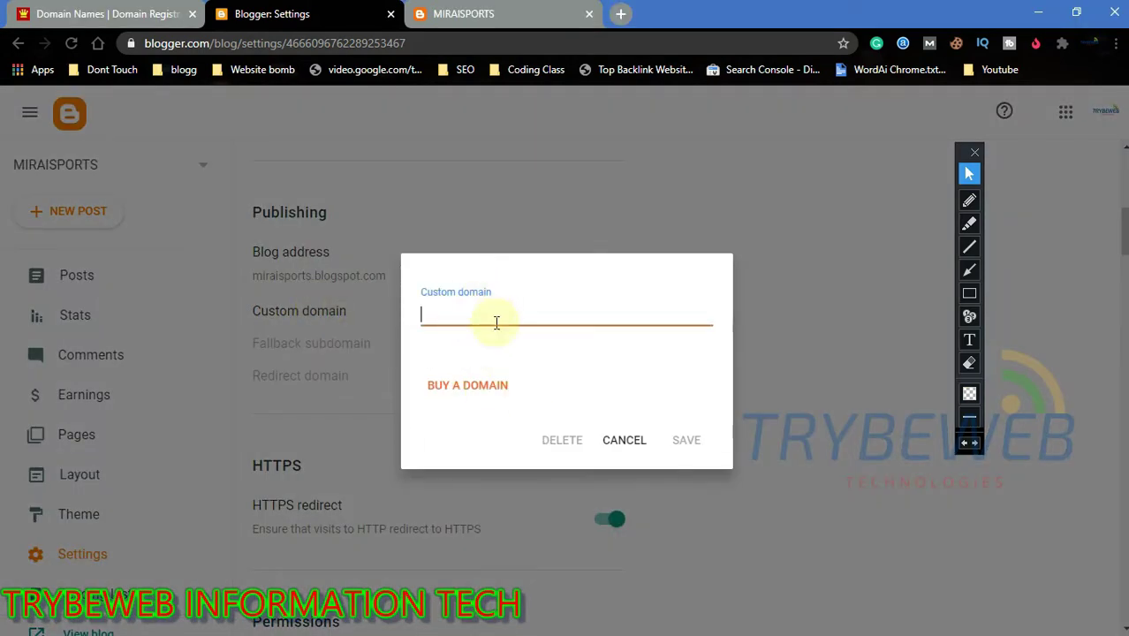
{"action": "left_click", "coordinate": [621, 441]}
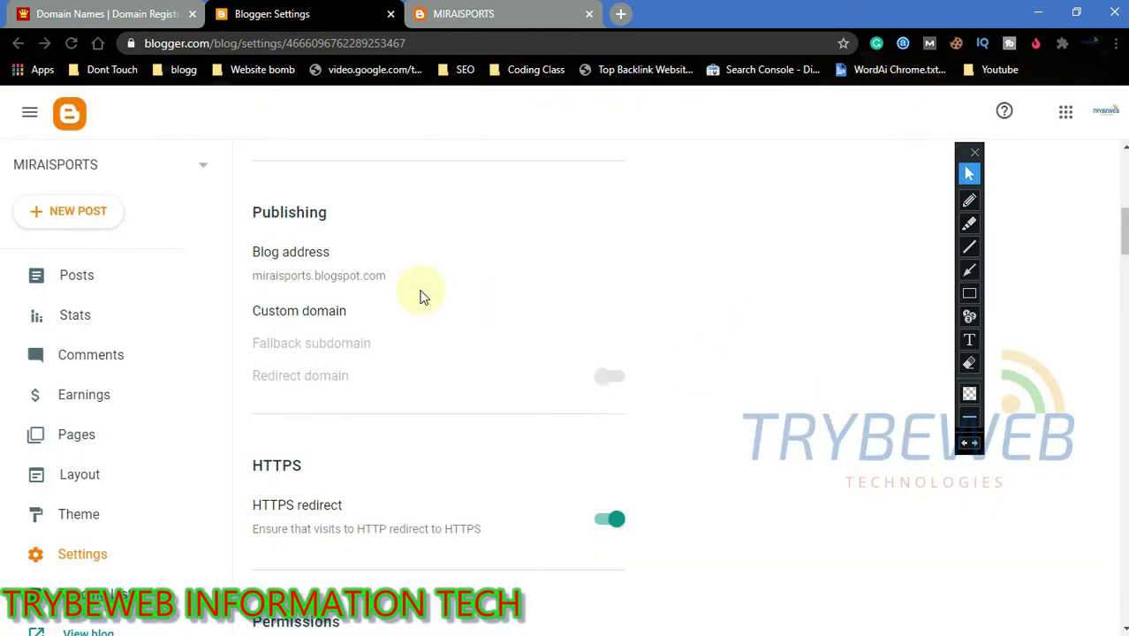
Step: Switch to the DomainKing website, outline its logo with a red rectangle, and draw a red arrow to the Login link
{"action": "left_click", "coordinate": [159, 14]}
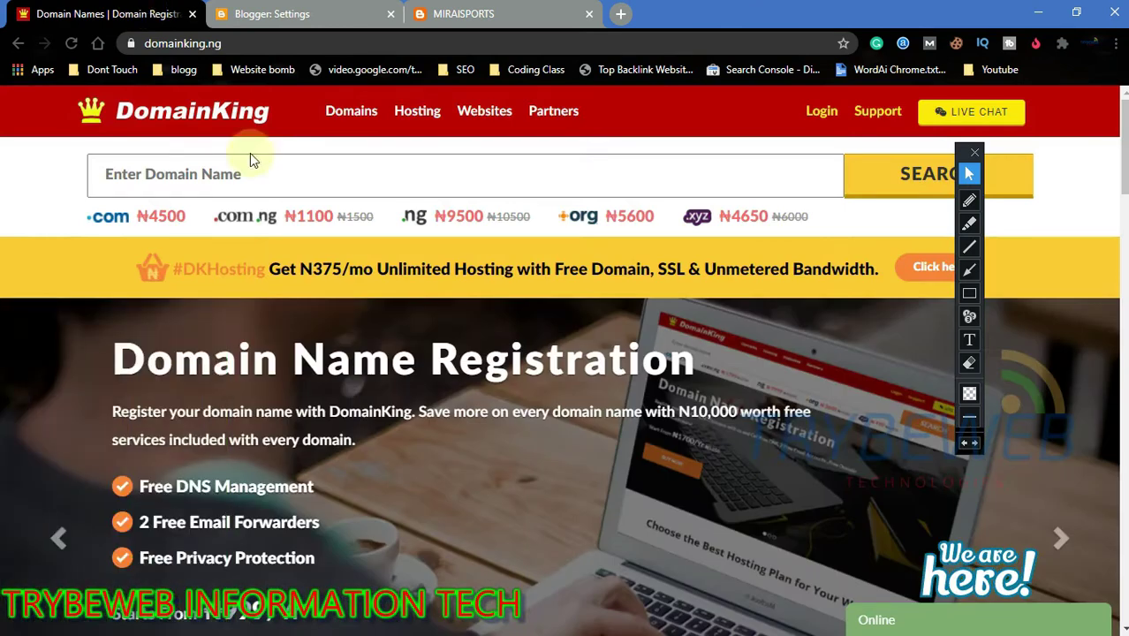
{"action": "left_click", "coordinate": [969, 293]}
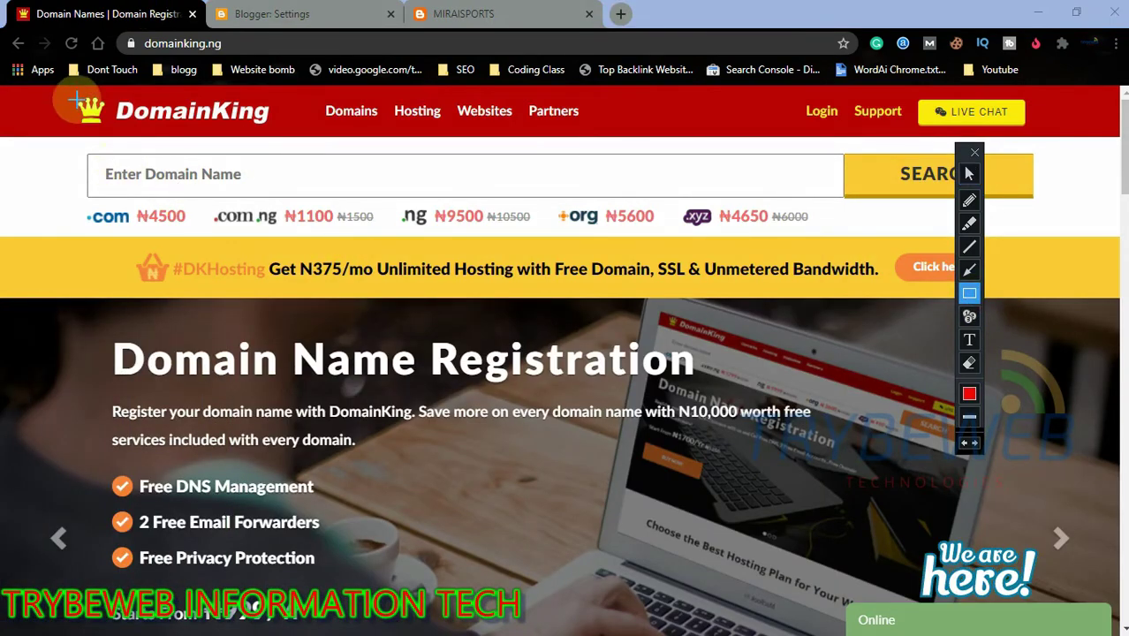
{"action": "mouse_move", "coordinate": [56, 84]}
{"action": "left_mouse_down"}
{"action": "mouse_move", "coordinate": [221, 181]}
{"action": "mouse_move", "coordinate": [304, 143]}
{"action": "mouse_move", "coordinate": [298, 136]}
{"action": "left_mouse_up"}
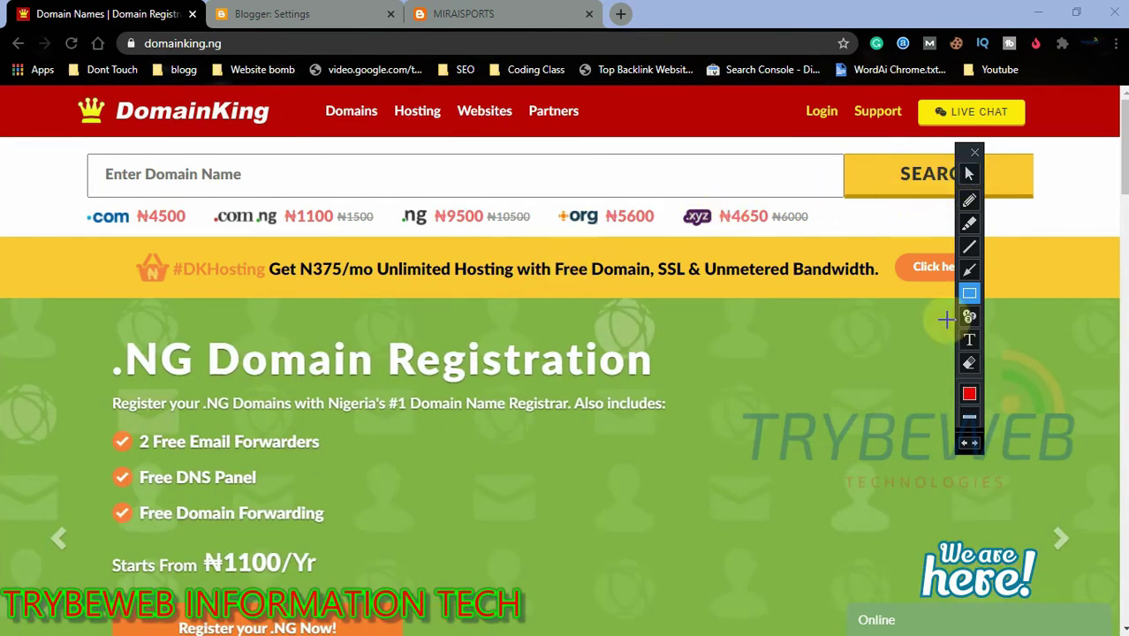
{"action": "left_click", "coordinate": [969, 270]}
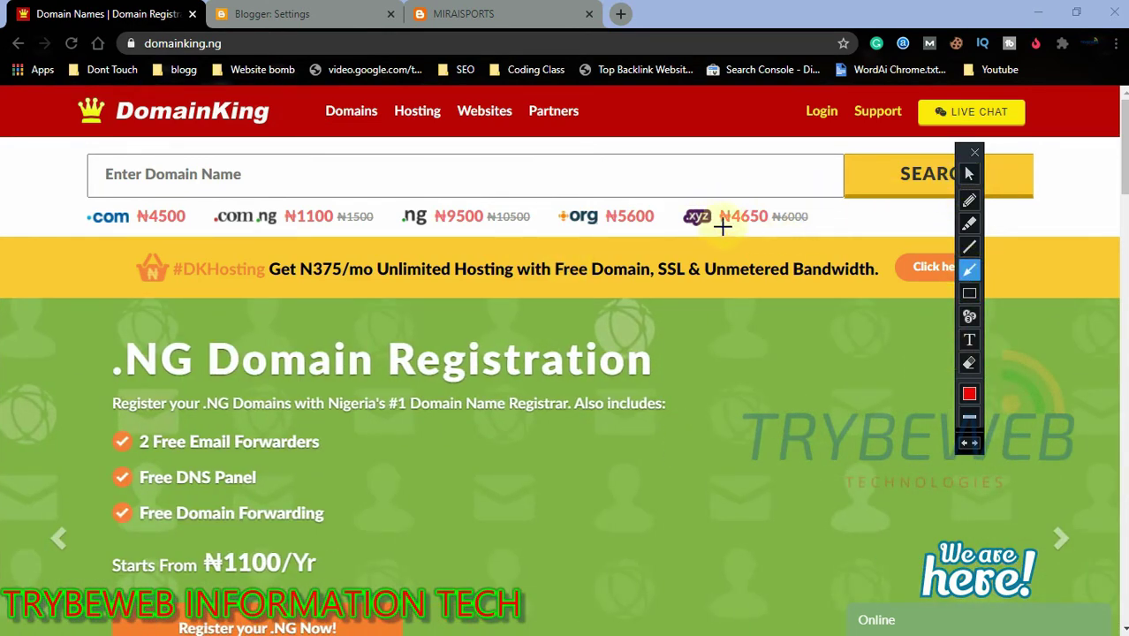
{"action": "mouse_move", "coordinate": [717, 224]}
{"action": "left_mouse_down"}
{"action": "mouse_move", "coordinate": [762, 159]}
{"action": "mouse_move", "coordinate": [815, 128]}
{"action": "left_mouse_up"}
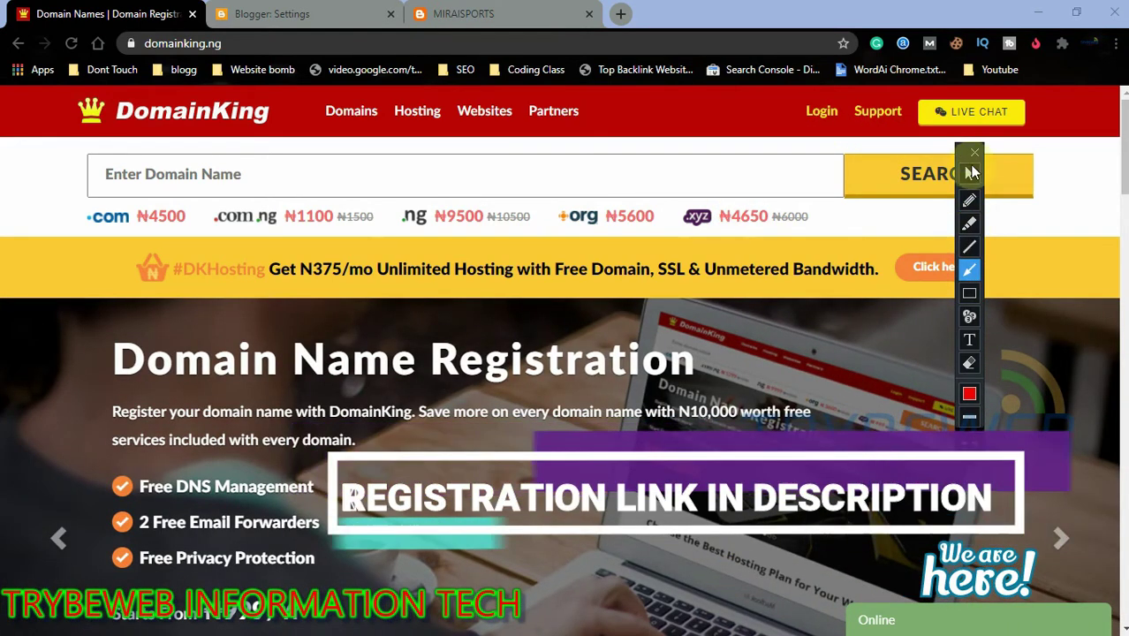
{"action": "left_click", "coordinate": [969, 174]}
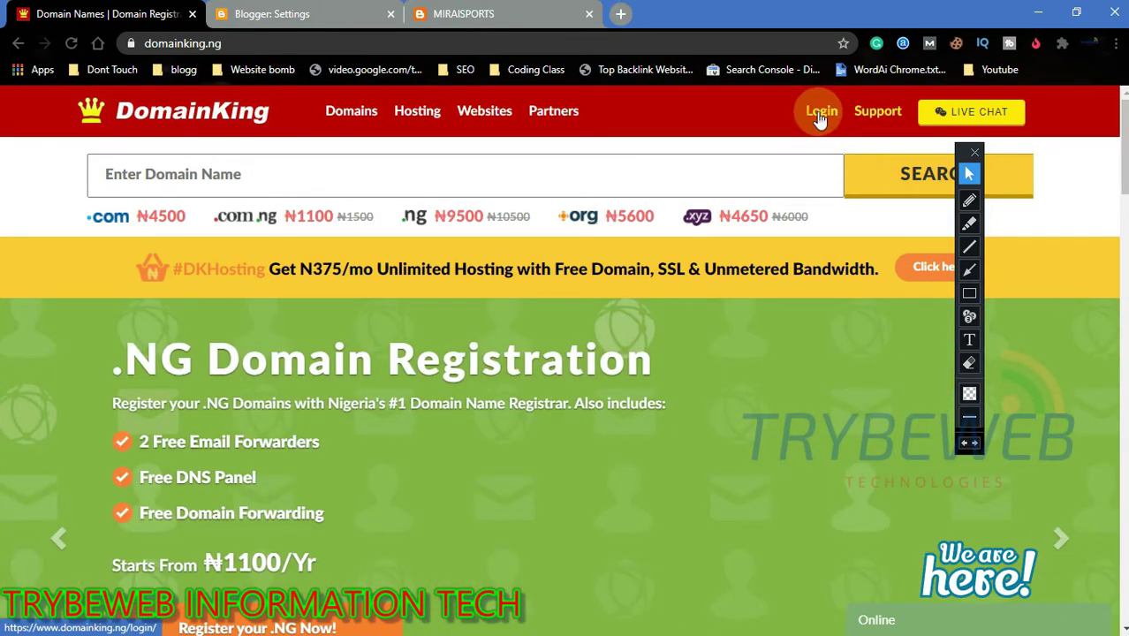
Step: Open the DomainKing login page and outline the "New Users Register here" link with a red rectangle
{"action": "left_click", "coordinate": [821, 115]}
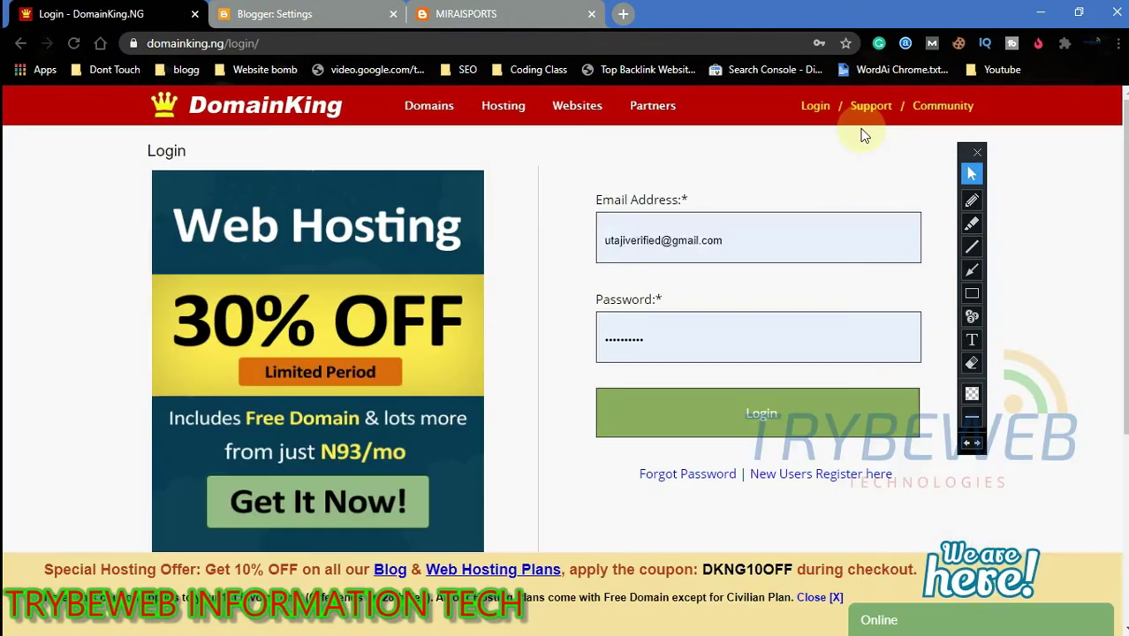
{"action": "left_click", "coordinate": [971, 174]}
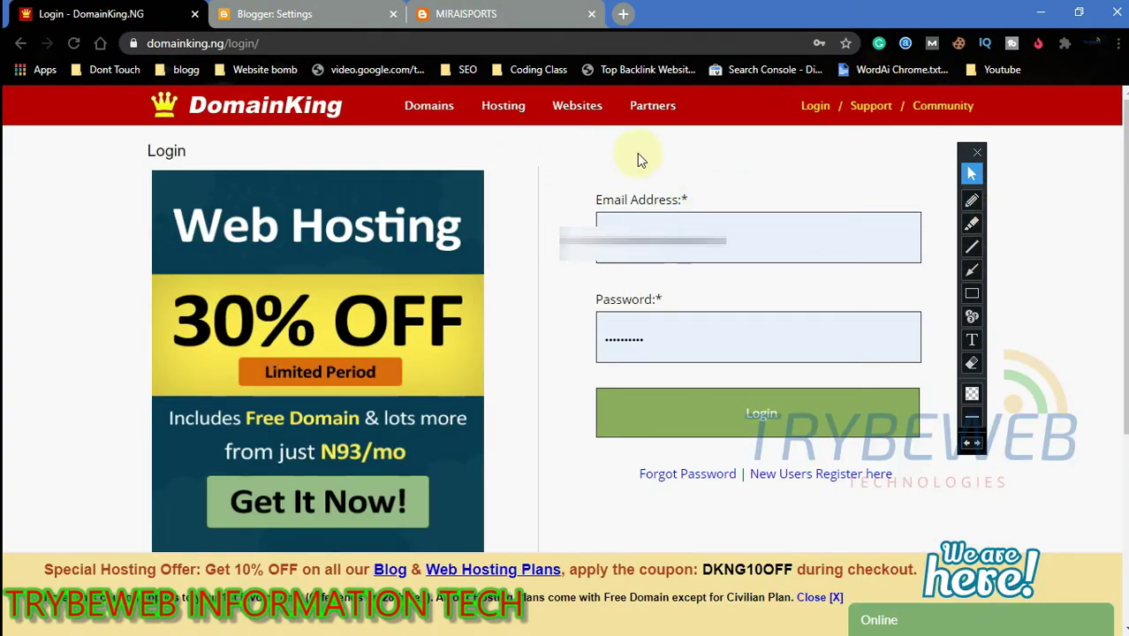
{"action": "left_click", "coordinate": [971, 296]}
{"action": "mouse_move", "coordinate": [748, 461]}
{"action": "left_mouse_down"}
{"action": "mouse_move", "coordinate": [801, 486]}
{"action": "mouse_move", "coordinate": [910, 488]}
{"action": "left_mouse_up"}
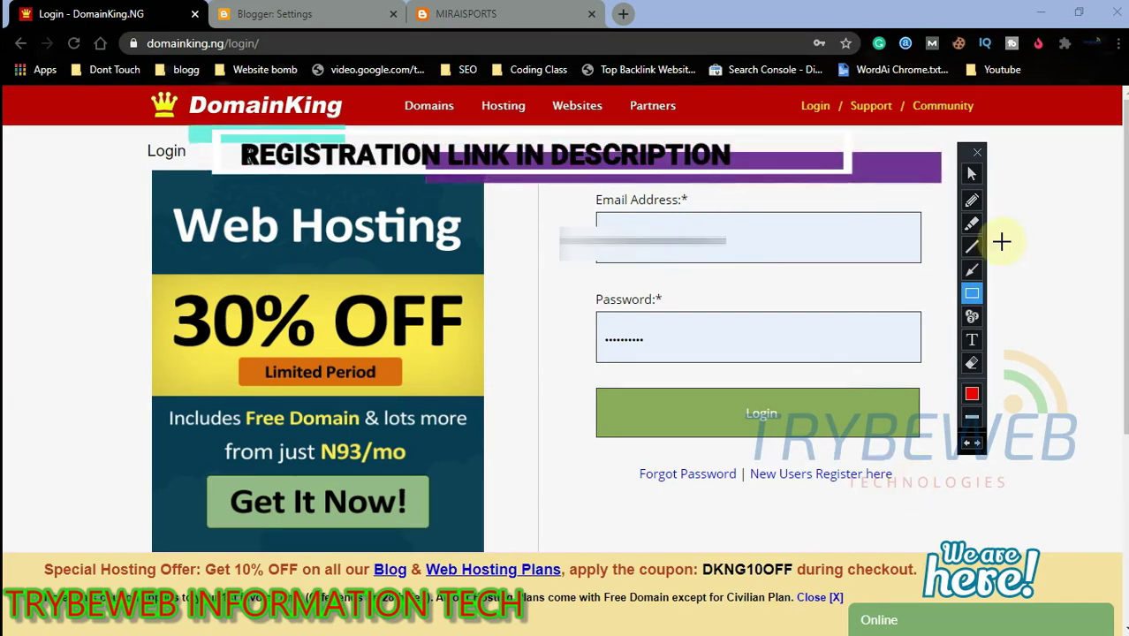
{"action": "left_click", "coordinate": [972, 175]}
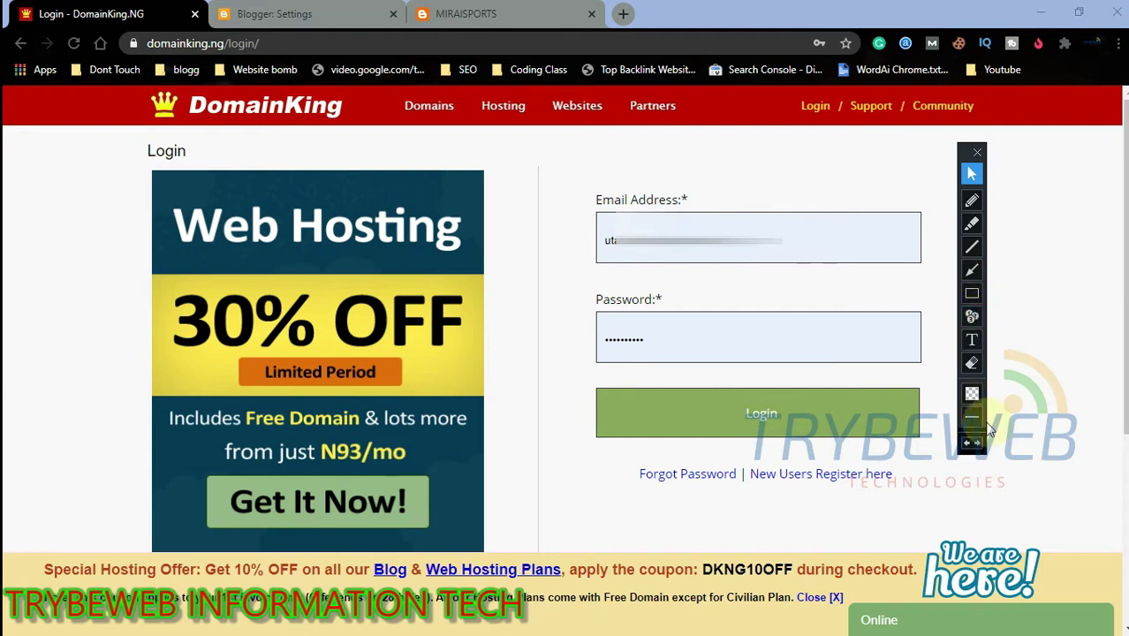
Step: Log in to the DomainKing client area with the prefilled credentials and draw a red arrow to Register Domains
{"action": "left_click", "coordinate": [749, 421]}
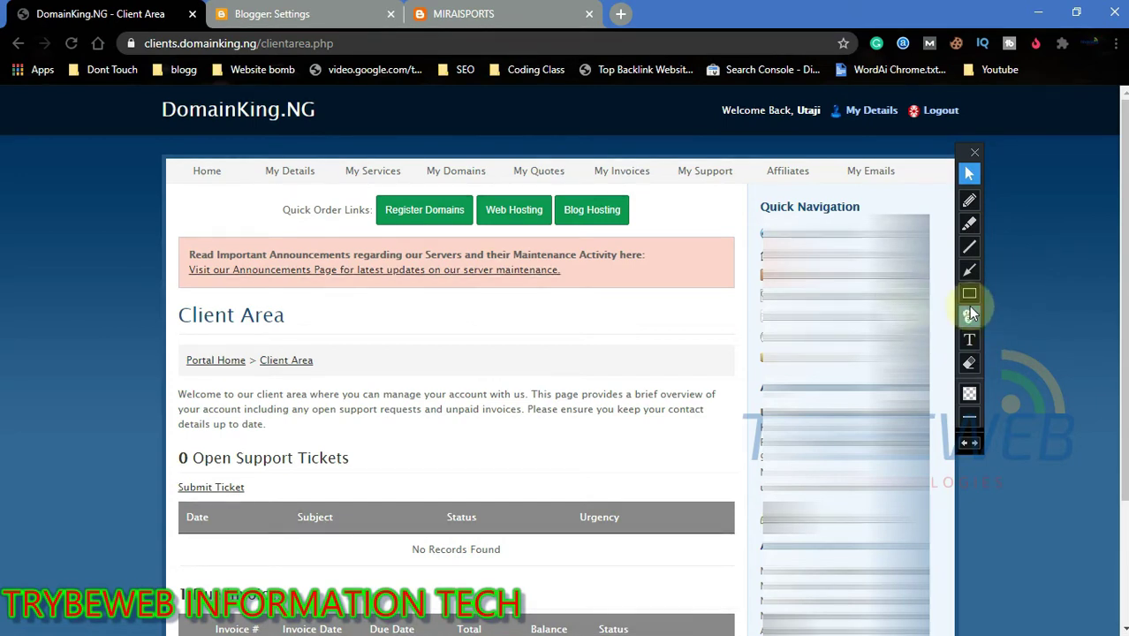
{"action": "left_click", "coordinate": [969, 269]}
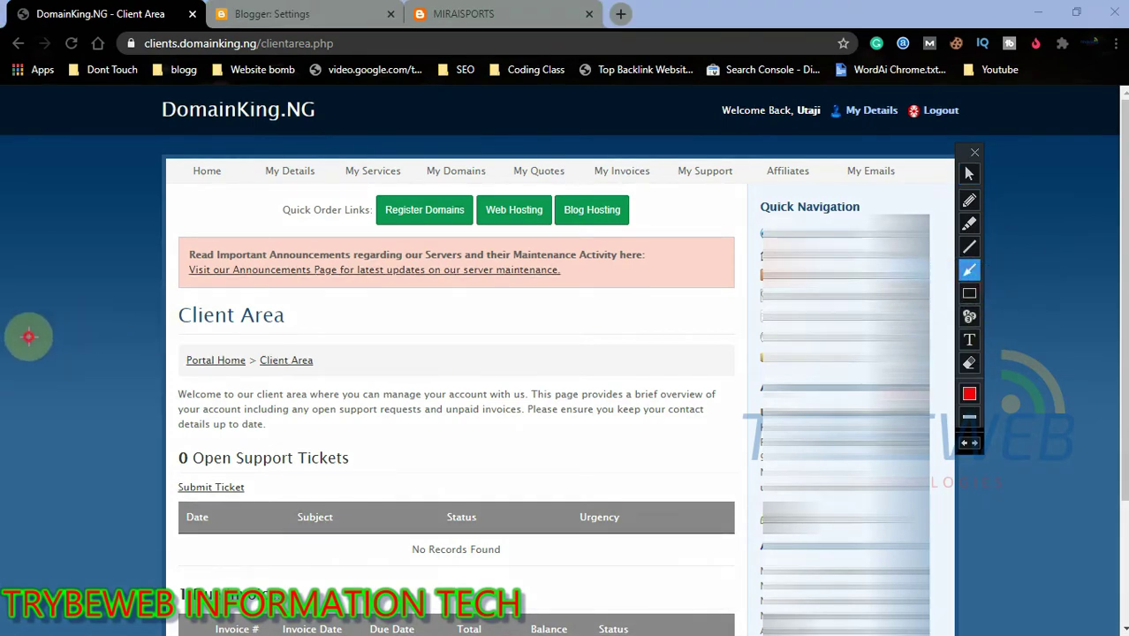
{"action": "mouse_move", "coordinate": [31, 335]}
{"action": "left_mouse_down"}
{"action": "mouse_move", "coordinate": [290, 265]}
{"action": "mouse_move", "coordinate": [370, 229]}
{"action": "left_mouse_up"}
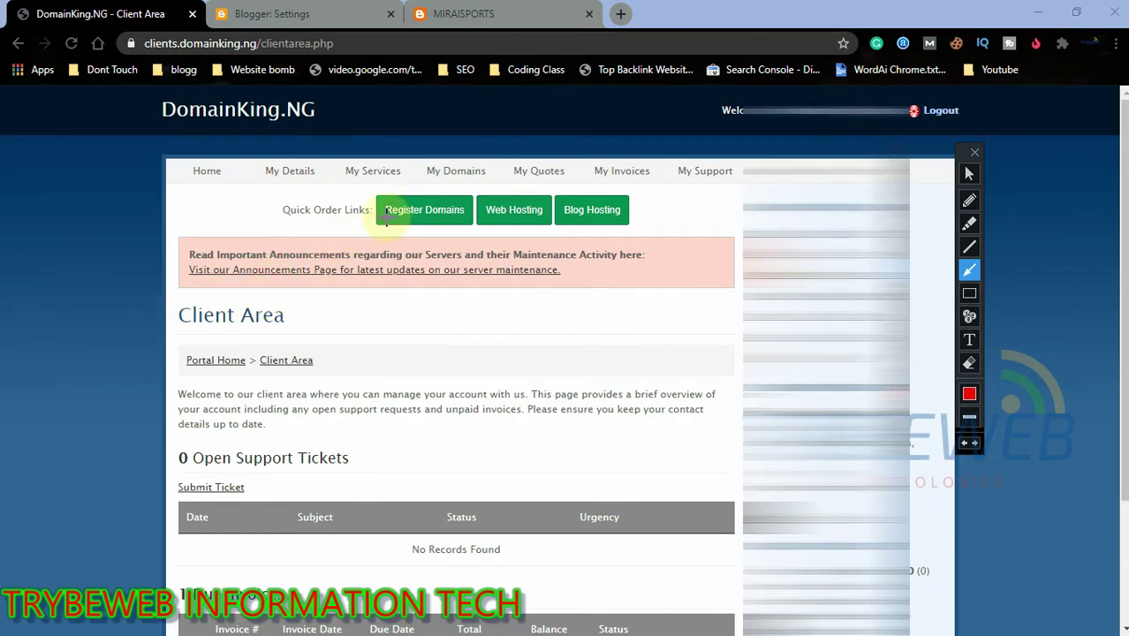
Step: Open the Register Domains page and bring its domain name field and extension list into view
{"action": "left_click", "coordinate": [969, 174]}
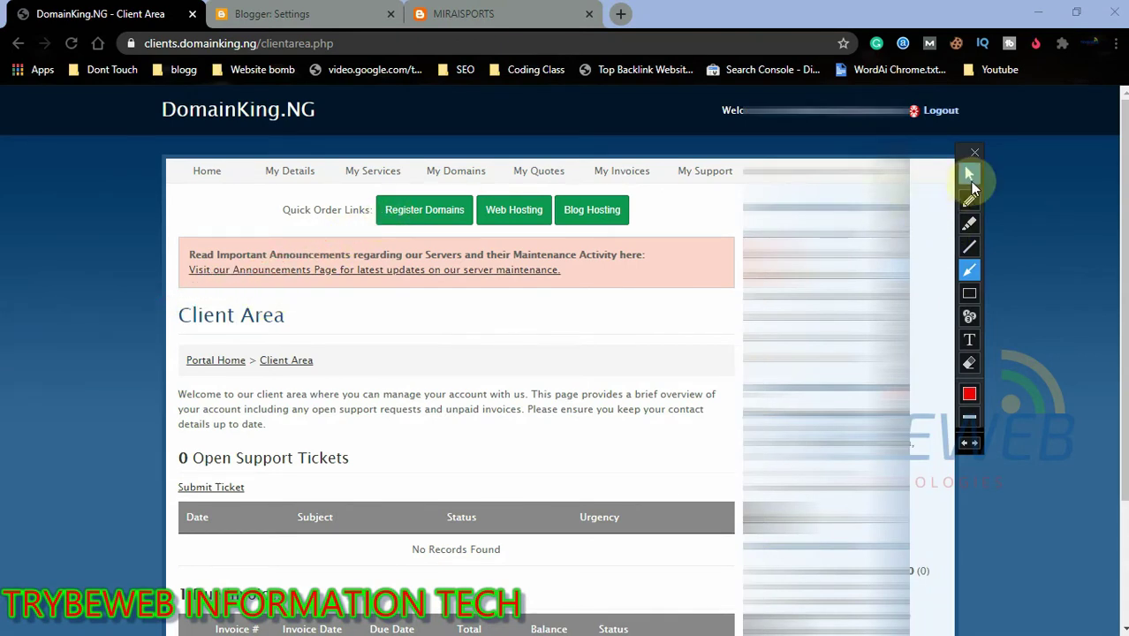
{"action": "left_click", "coordinate": [429, 212]}
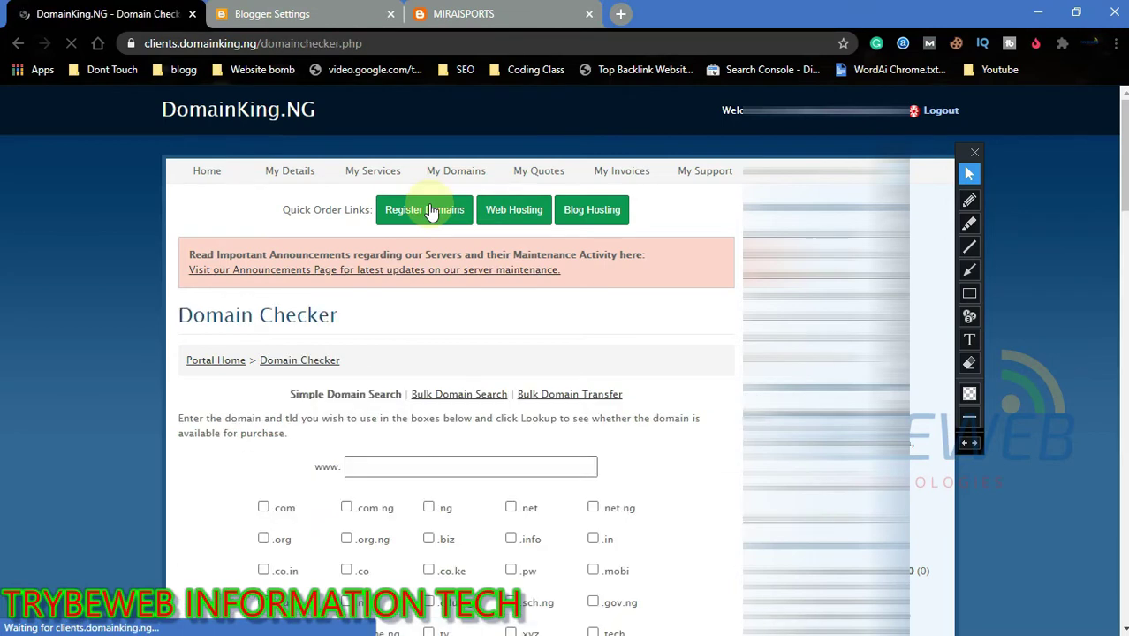
{"action": "scroll", "coordinate": [1116, 255], "scroll_direction": "down", "scroll_amount": 3}
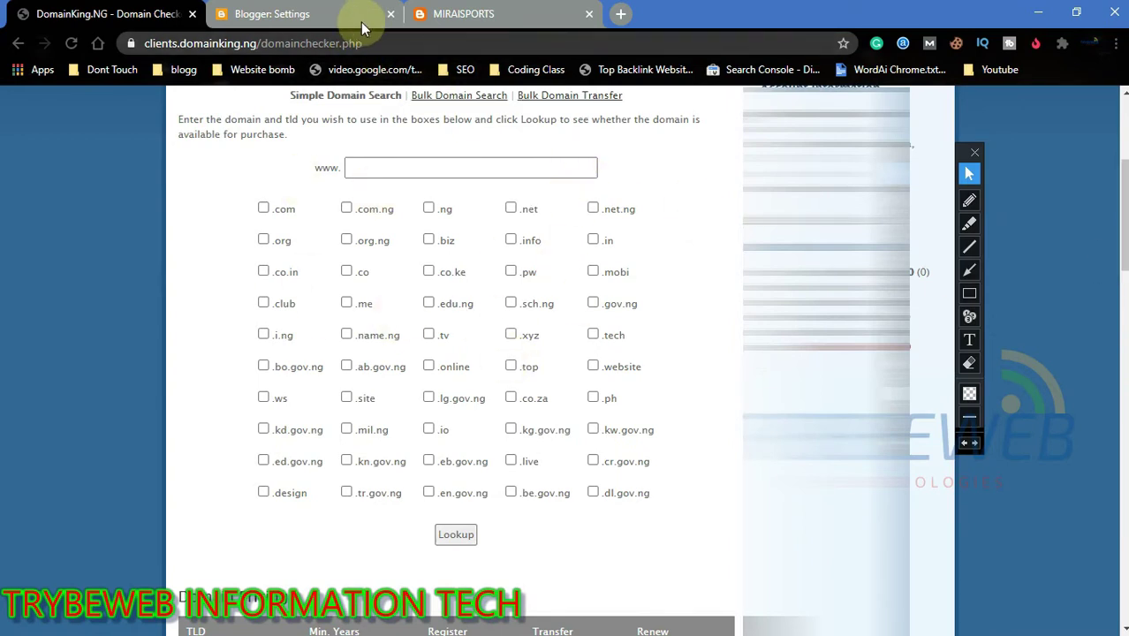
Step: Copy the name miraisports from the web address of the MIRAISPORTS blog
{"action": "left_click", "coordinate": [482, 14]}
{"action": "left_click", "coordinate": [204, 43]}
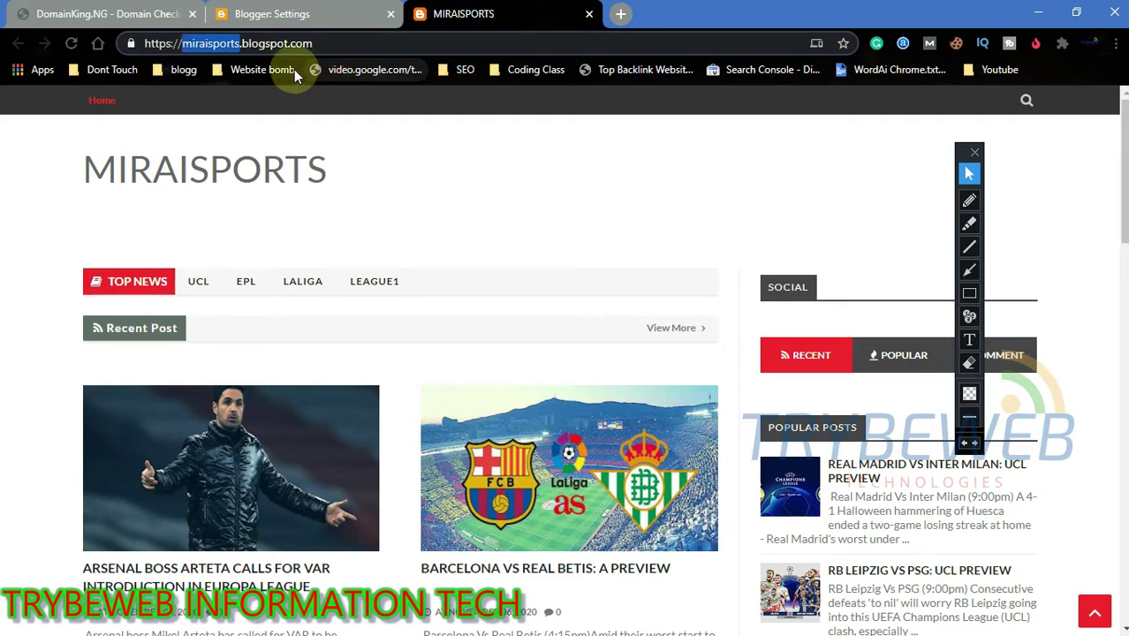
{"action": "right_click", "coordinate": [215, 47]}
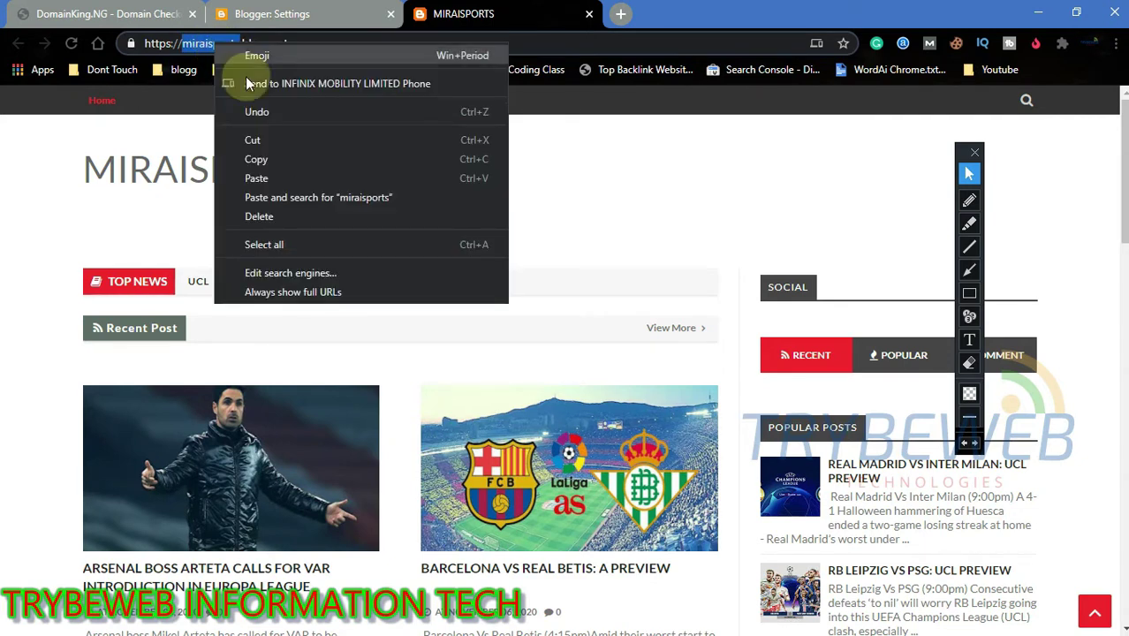
{"action": "left_click", "coordinate": [251, 156]}
Step: Enter miraisports in the DomainKing domain search and select the .com, .com.ng, .ng, .net and .org extensions
{"action": "left_click", "coordinate": [155, 9]}
{"action": "left_click", "coordinate": [404, 167]}
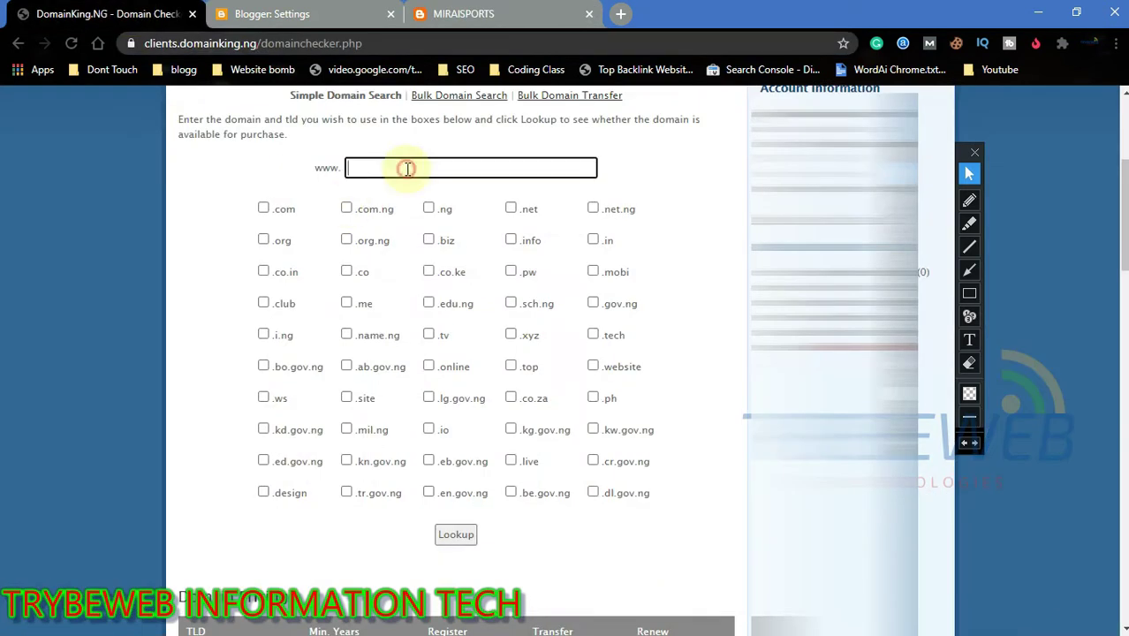
{"action": "key", "text": "ctrl+v"}
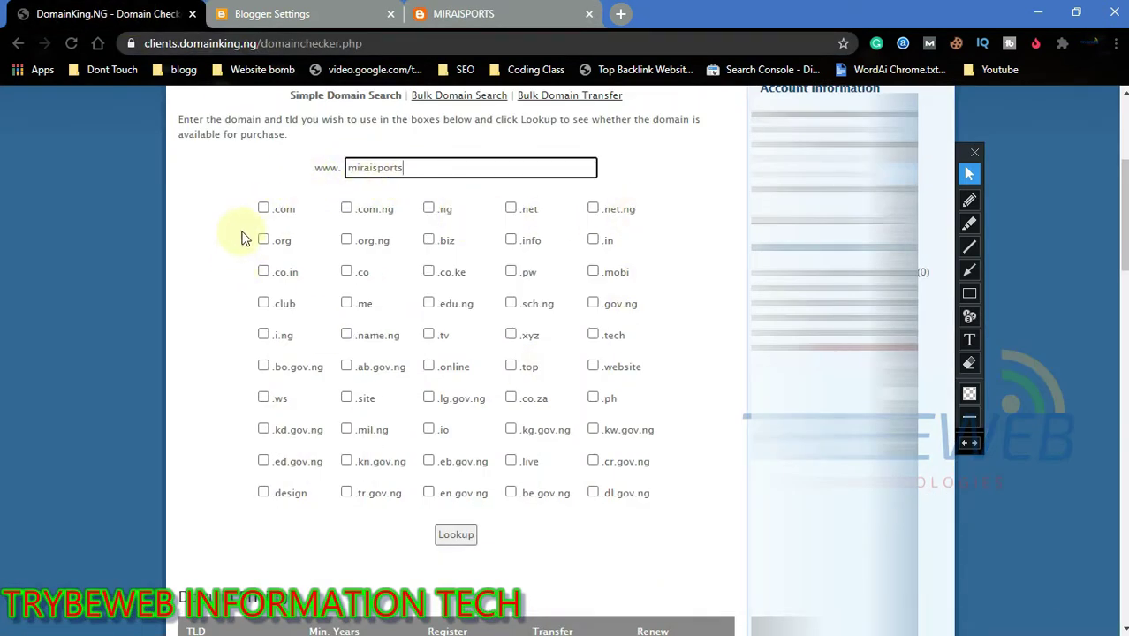
{"action": "left_click", "coordinate": [263, 210]}
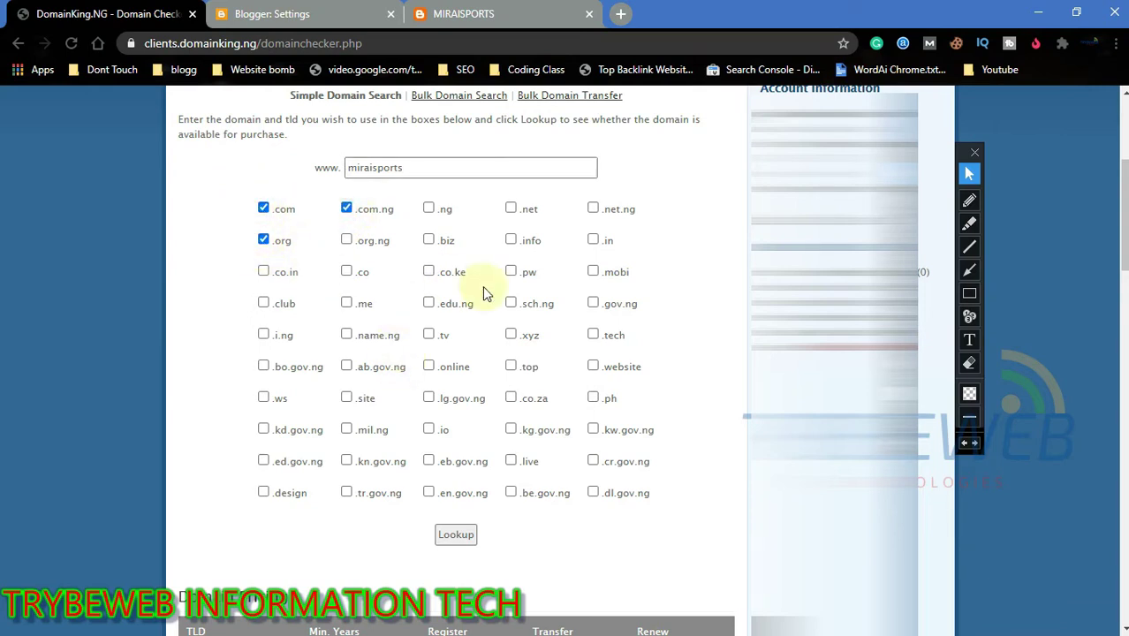
{"action": "left_click", "coordinate": [428, 209]}
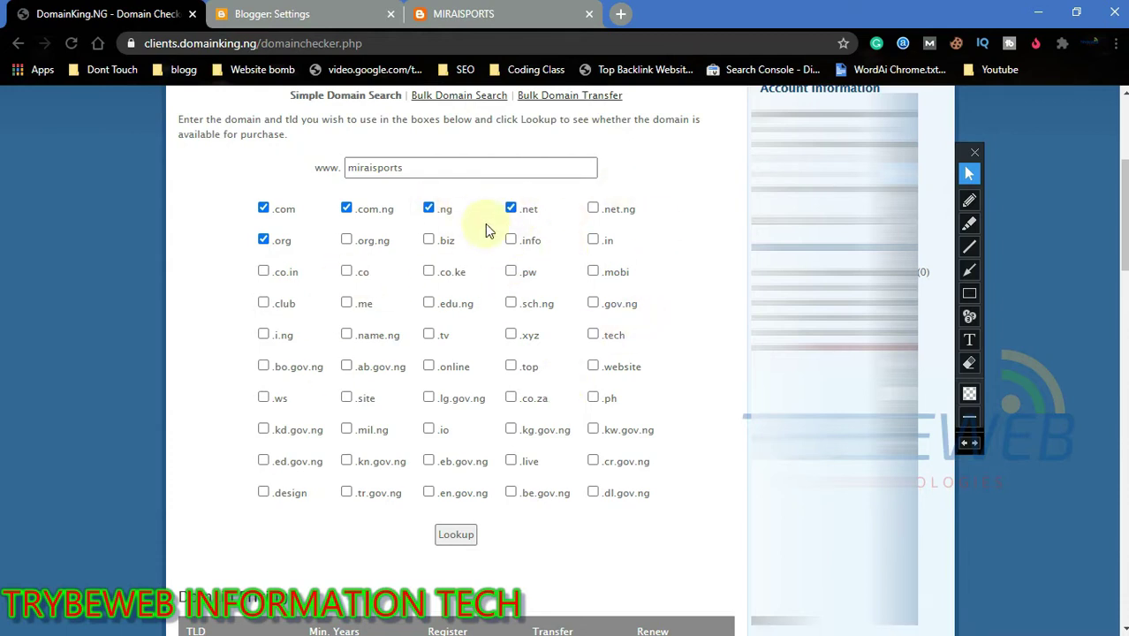
{"action": "left_click", "coordinate": [511, 334]}
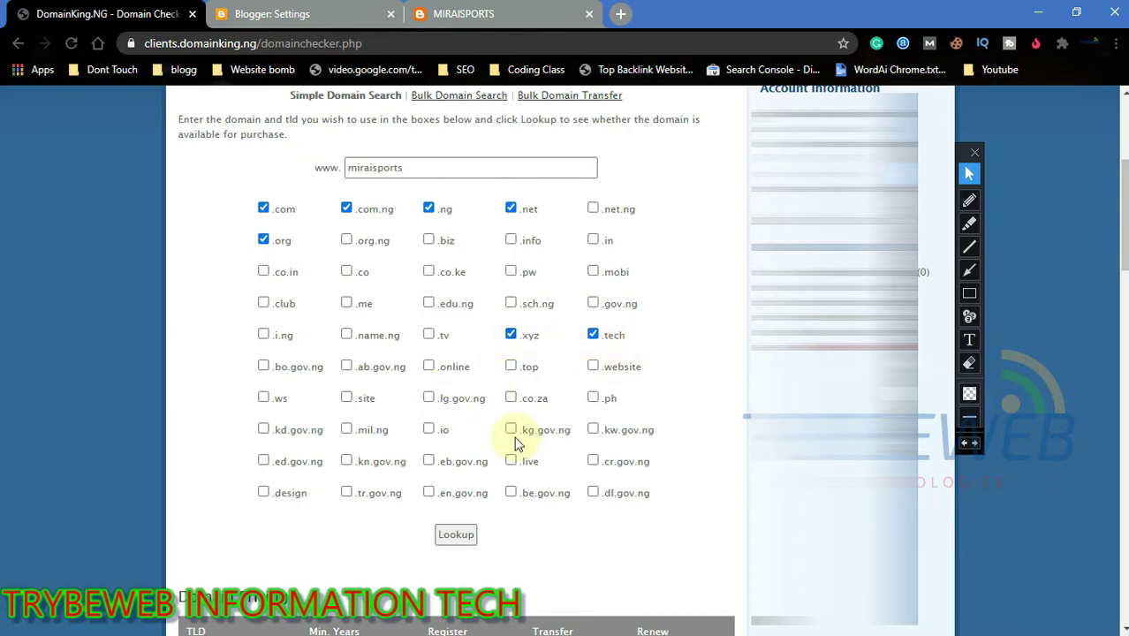
{"action": "left_click", "coordinate": [593, 335]}
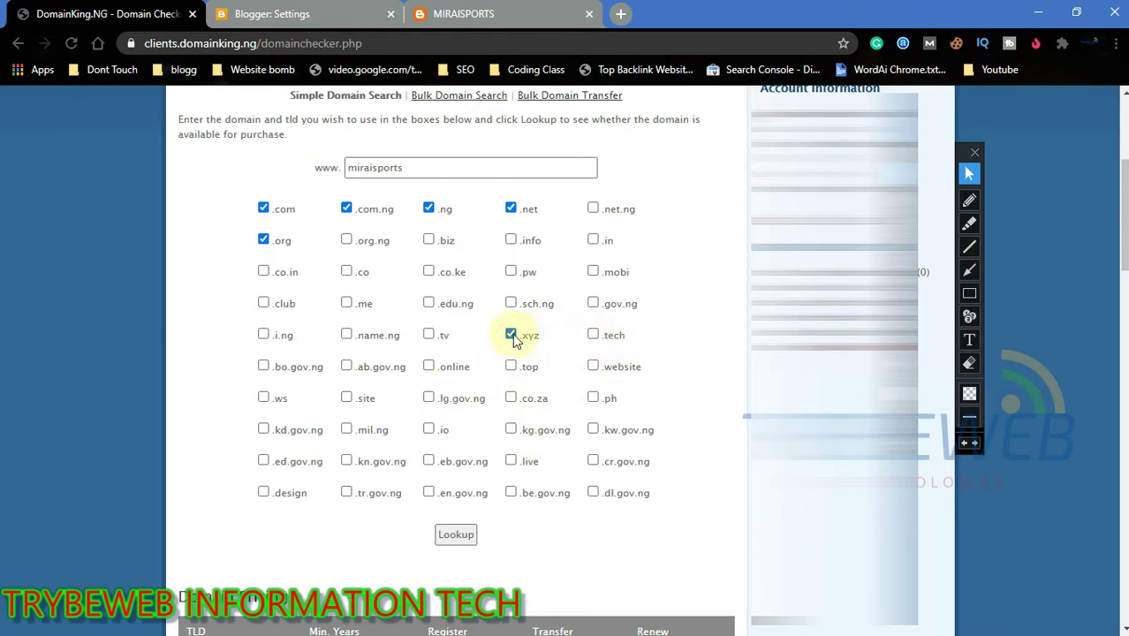
{"action": "left_click", "coordinate": [511, 335]}
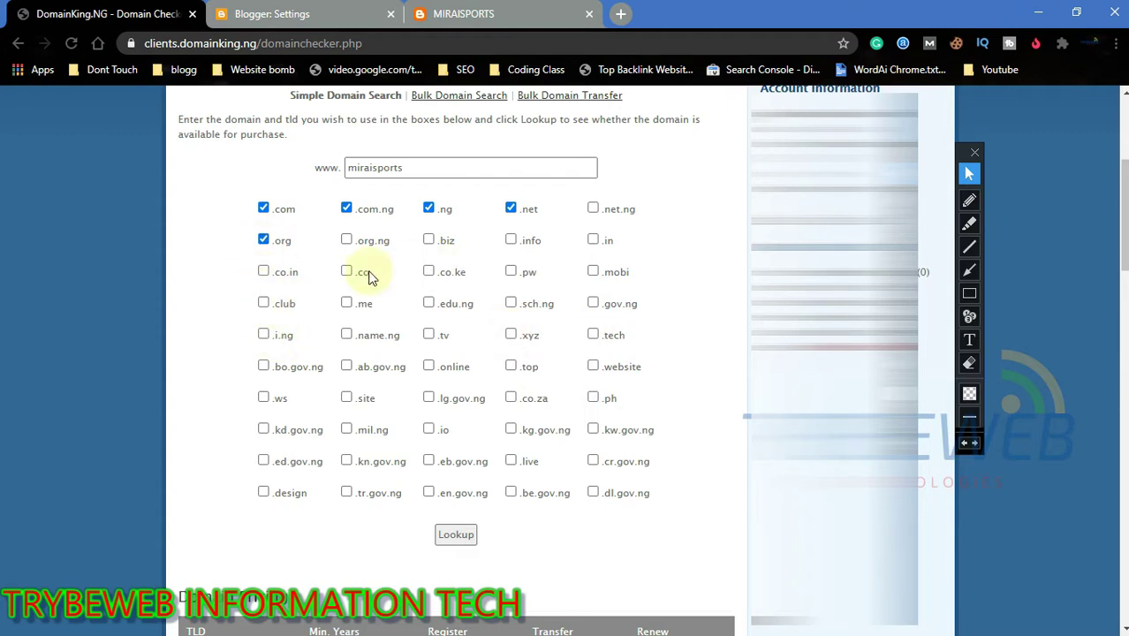
Step: Outline the Lookup button with a red rectangle and look up the availability of the selected domains
{"action": "scroll", "coordinate": [1117, 252], "scroll_direction": "down", "scroll_amount": 1}
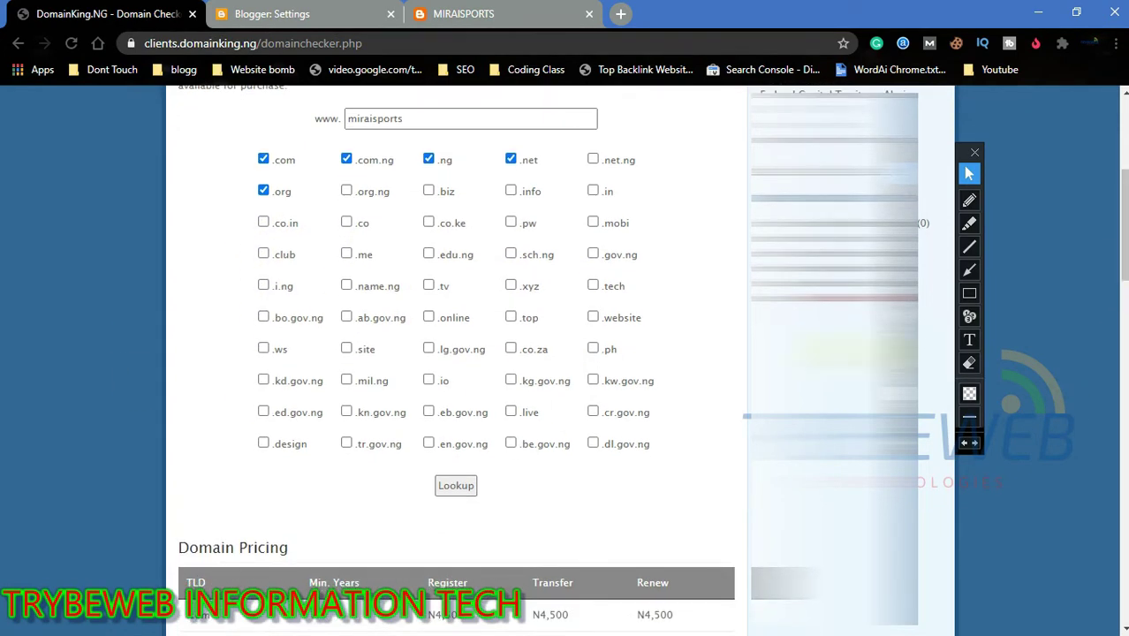
{"action": "scroll", "coordinate": [1121, 225], "scroll_direction": "up", "scroll_amount": 1}
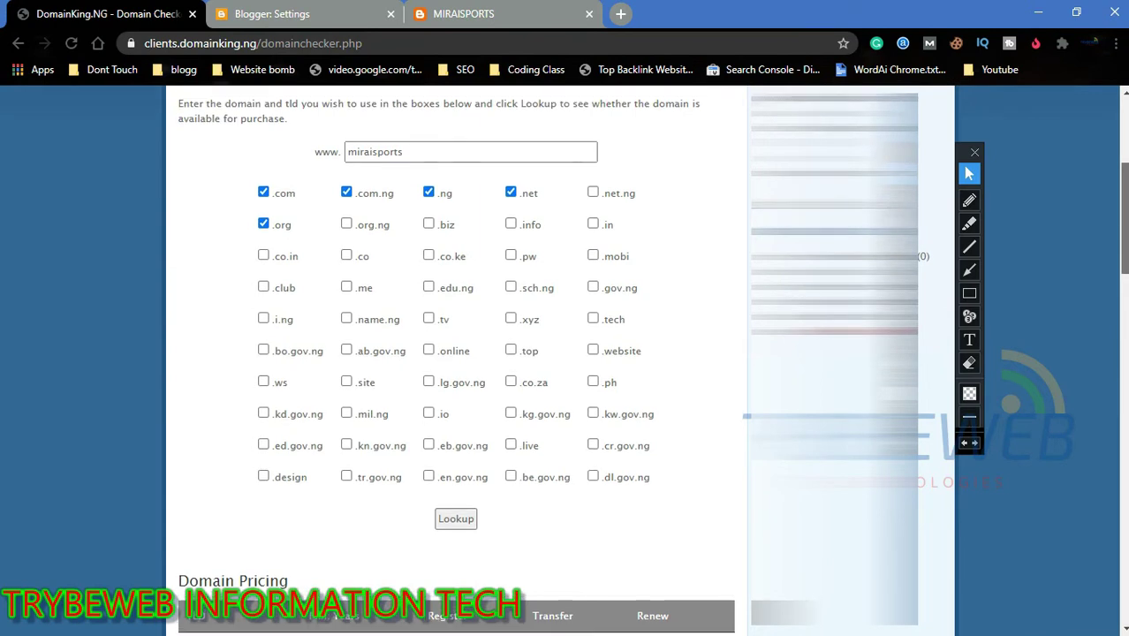
{"action": "scroll", "coordinate": [1122, 226], "scroll_direction": "down", "scroll_amount": 1}
{"action": "scroll", "coordinate": [1120, 225], "scroll_direction": "up", "scroll_amount": 2}
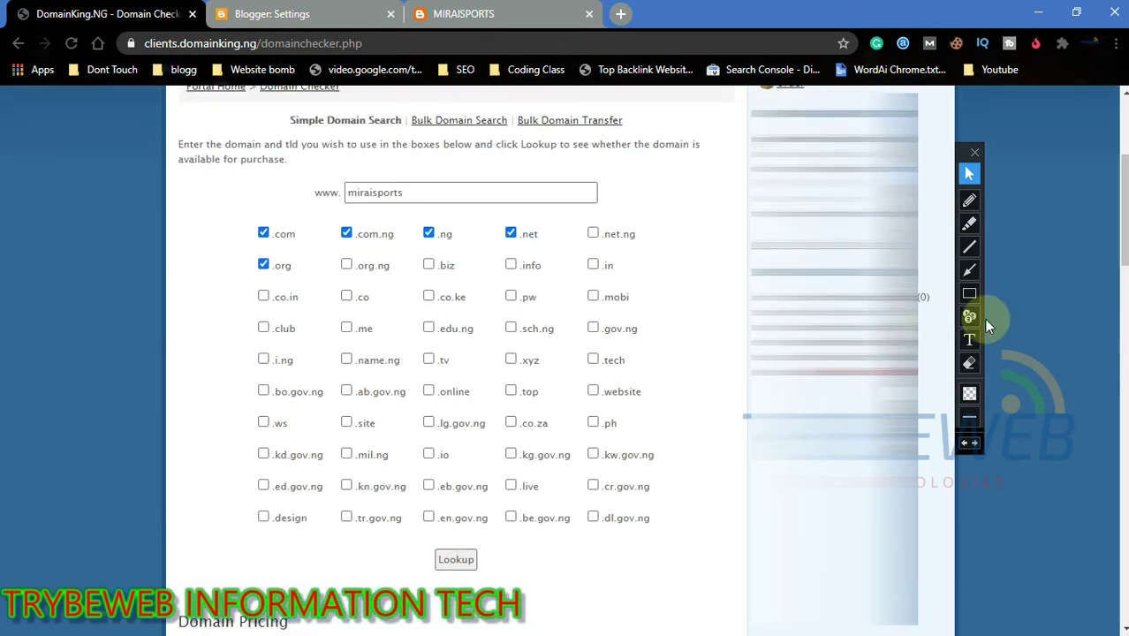
{"action": "left_click", "coordinate": [969, 294]}
{"action": "left_click_drag", "start_coordinate": [415, 542], "coordinate": [502, 577]}
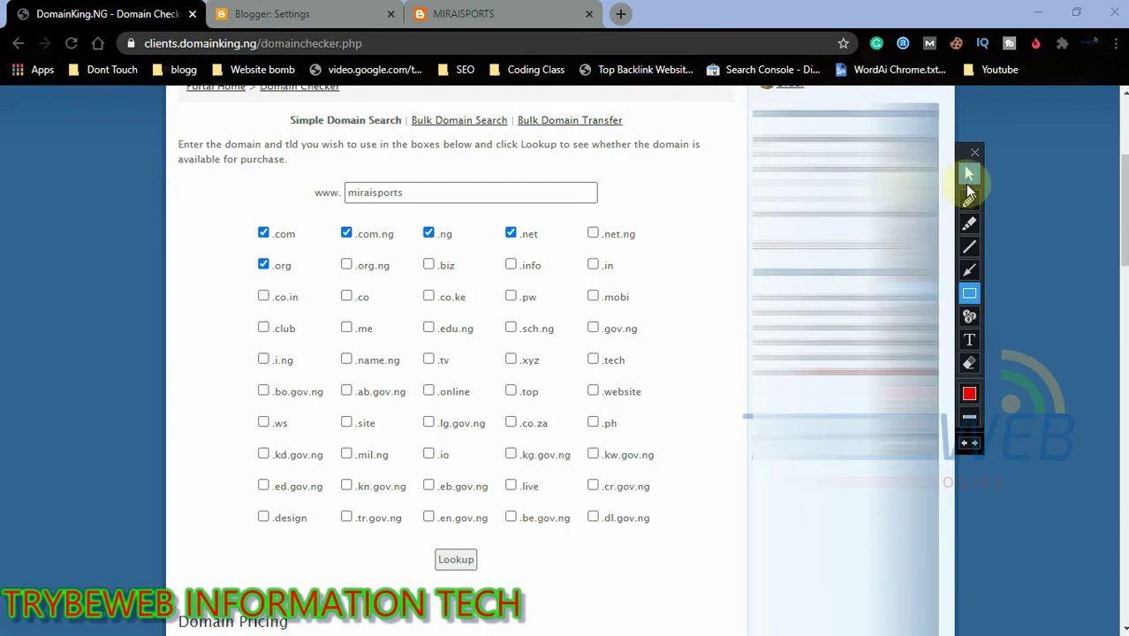
{"action": "left_click", "coordinate": [968, 180]}
{"action": "left_click", "coordinate": [454, 559]}
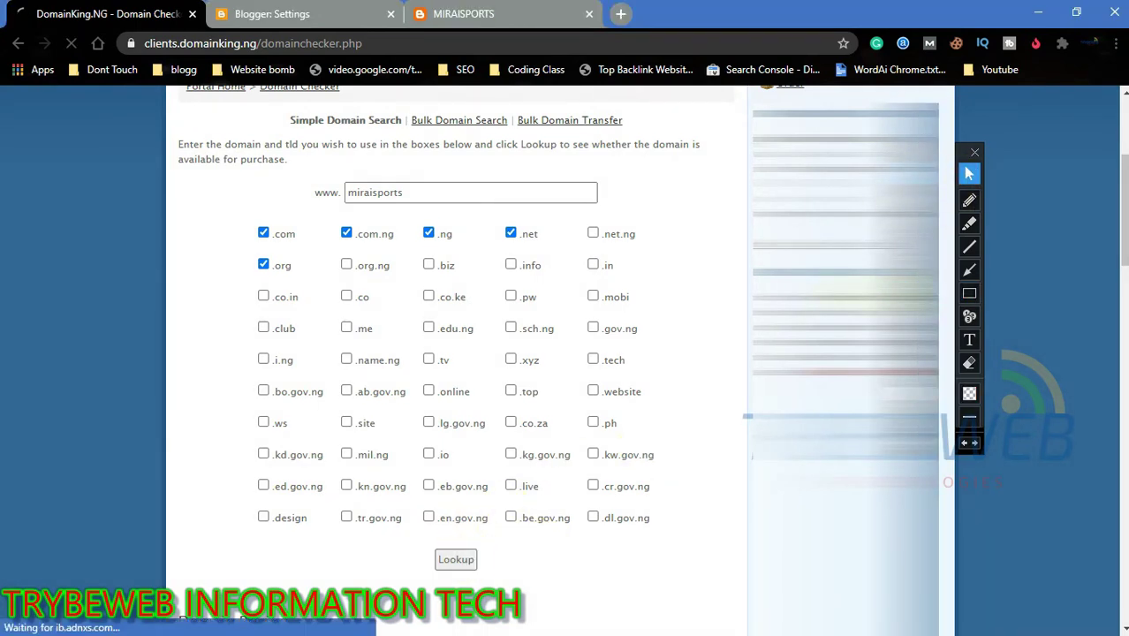
Step: Examine the availability of each miraisports domain in the lookup results and the registration prices per period
{"action": "mouse_move", "coordinate": [967, 152]}
{"action": "left_mouse_down"}
{"action": "mouse_move", "coordinate": [721, 353]}
{"action": "mouse_move", "coordinate": [701, 302]}
{"action": "mouse_move", "coordinate": [715, 291]}
{"action": "left_mouse_up"}
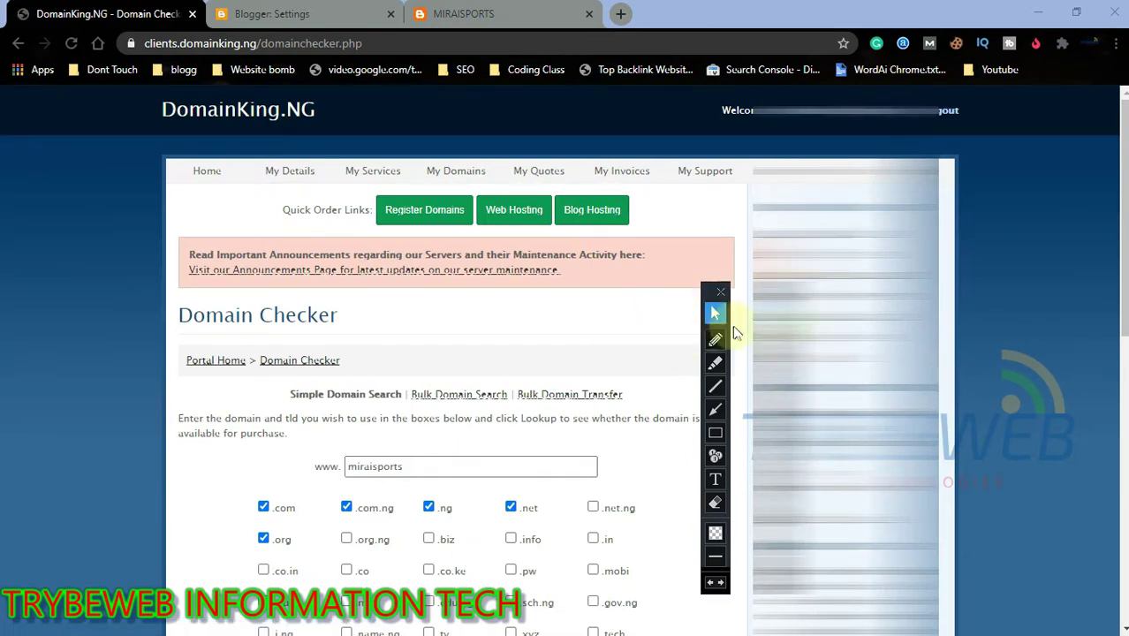
{"action": "left_click_drag", "start_coordinate": [1120, 184], "coordinate": [1114, 425]}
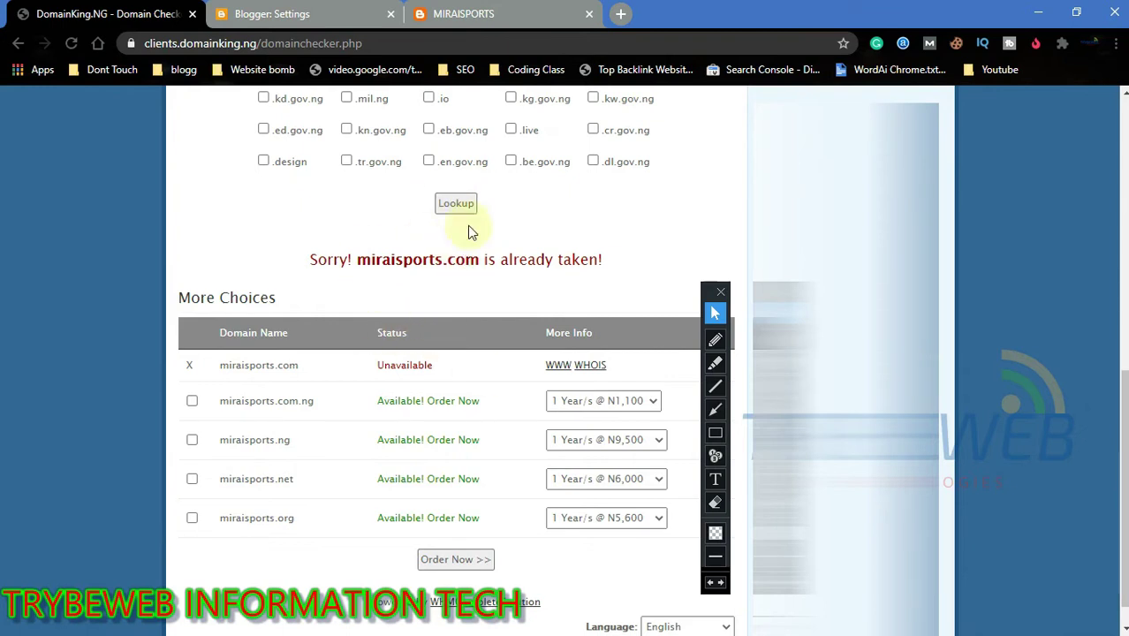
{"action": "left_click_drag", "start_coordinate": [357, 259], "coordinate": [479, 260]}
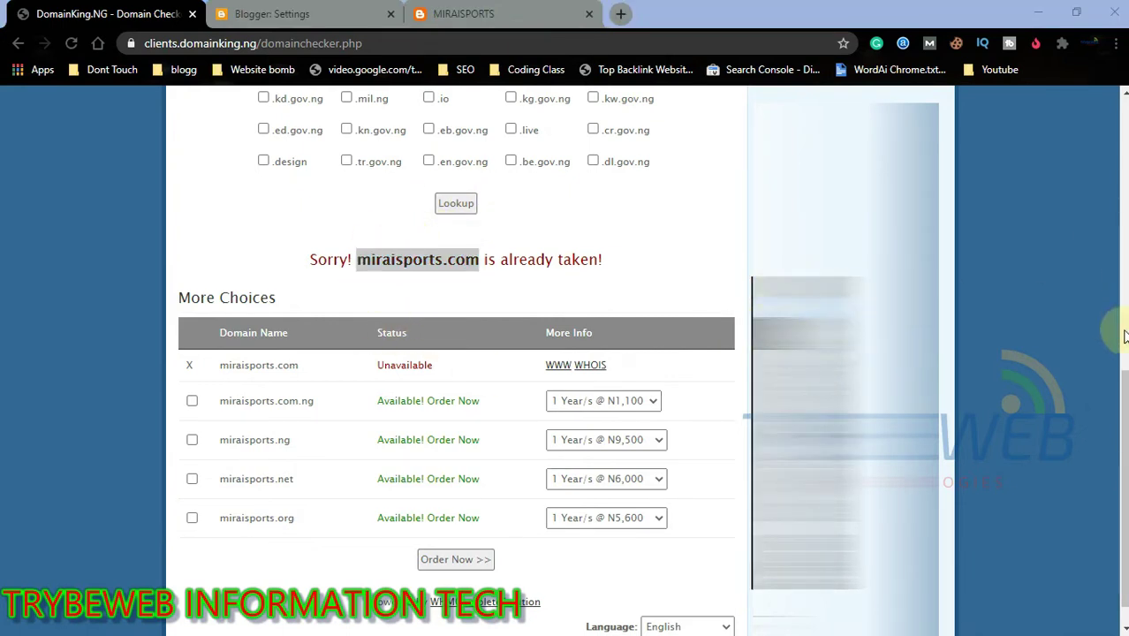
{"action": "left_click_drag", "start_coordinate": [1124, 415], "coordinate": [1124, 431]}
{"action": "left_click", "coordinate": [662, 510]}
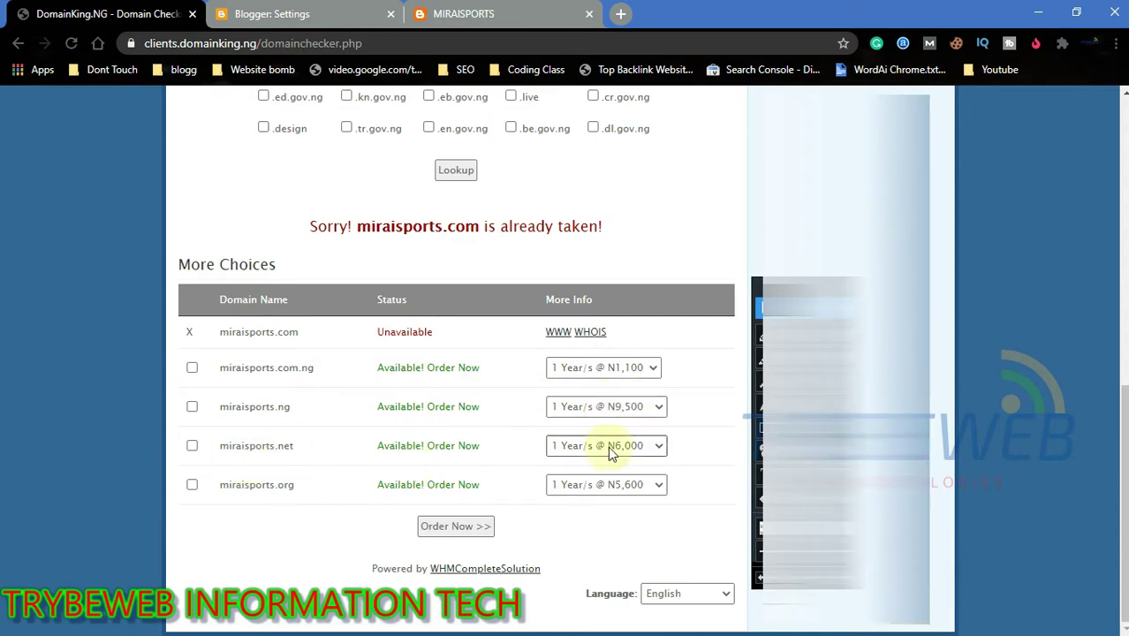
{"action": "left_click", "coordinate": [651, 369]}
{"action": "left_click", "coordinate": [672, 373]}
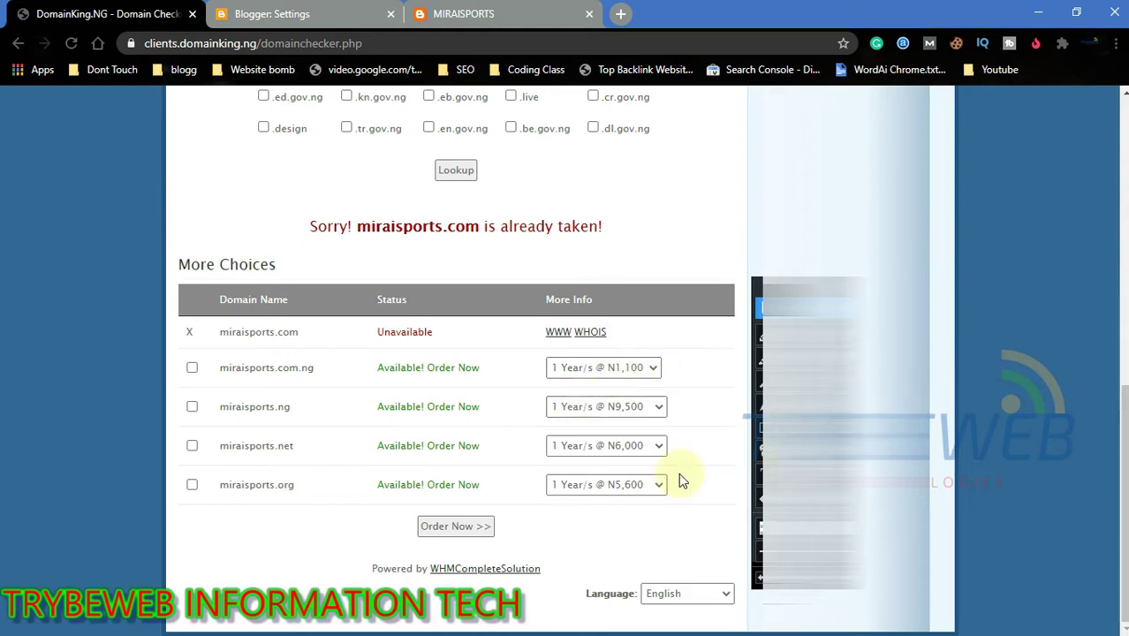
Step: Outline the Order Now button below the domain choices with a red rectangle, and return to the normal pointer
{"action": "left_click", "coordinate": [759, 427]}
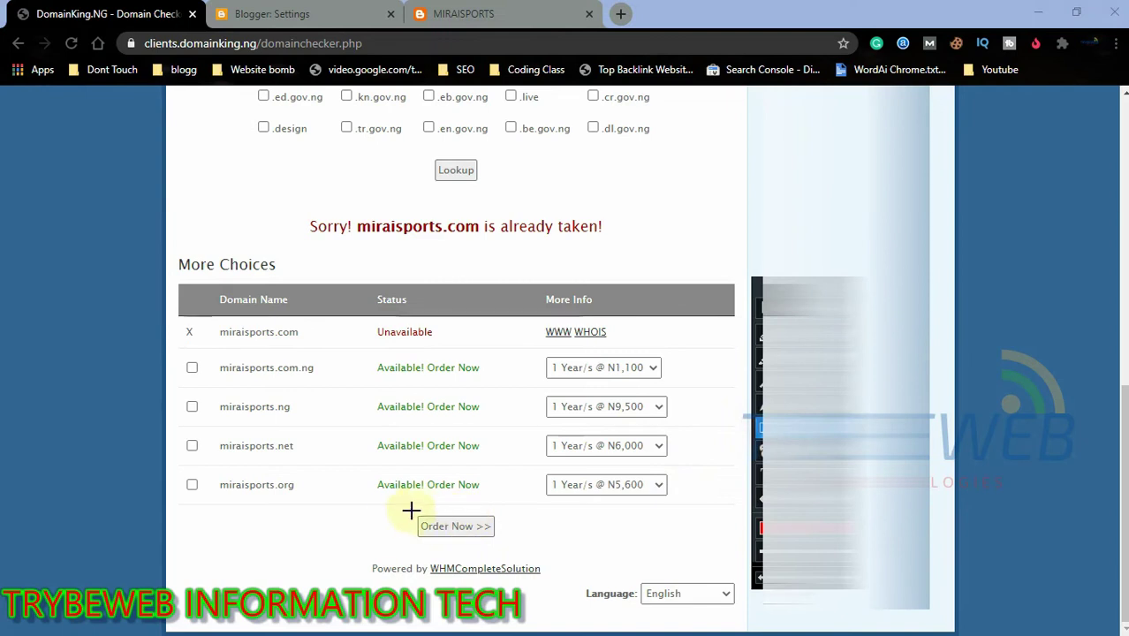
{"action": "left_click_drag", "start_coordinate": [398, 510], "coordinate": [508, 535]}
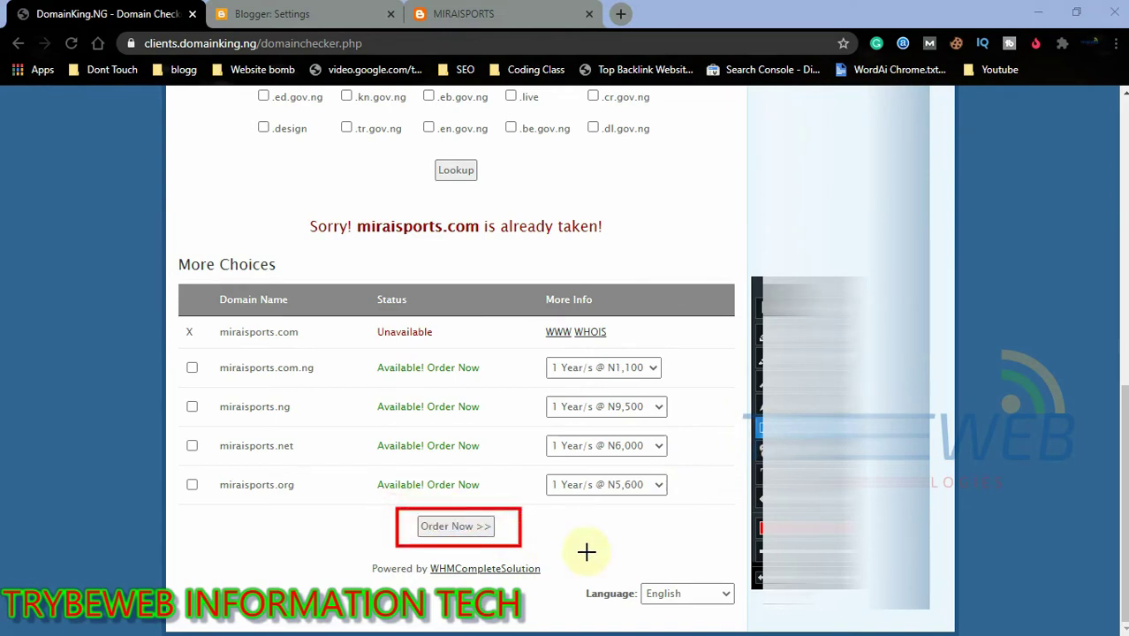
{"action": "left_click", "coordinate": [766, 308]}
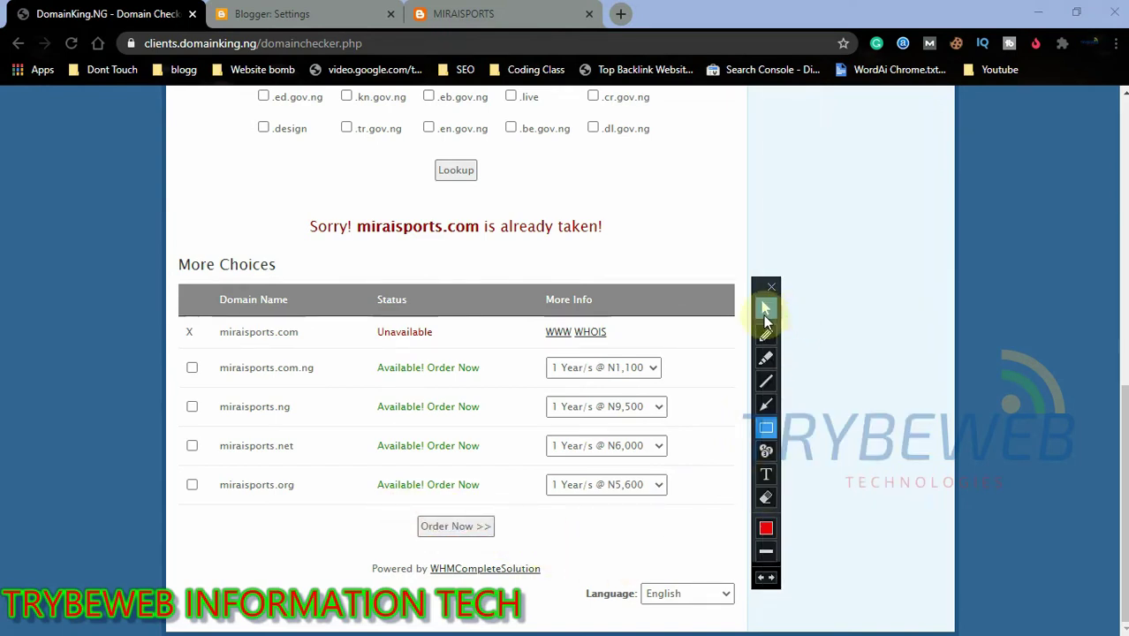
Step: Select miraisports.com.ng with the 1 Year/s @ N1,100 period and order it
{"action": "left_click", "coordinate": [192, 369]}
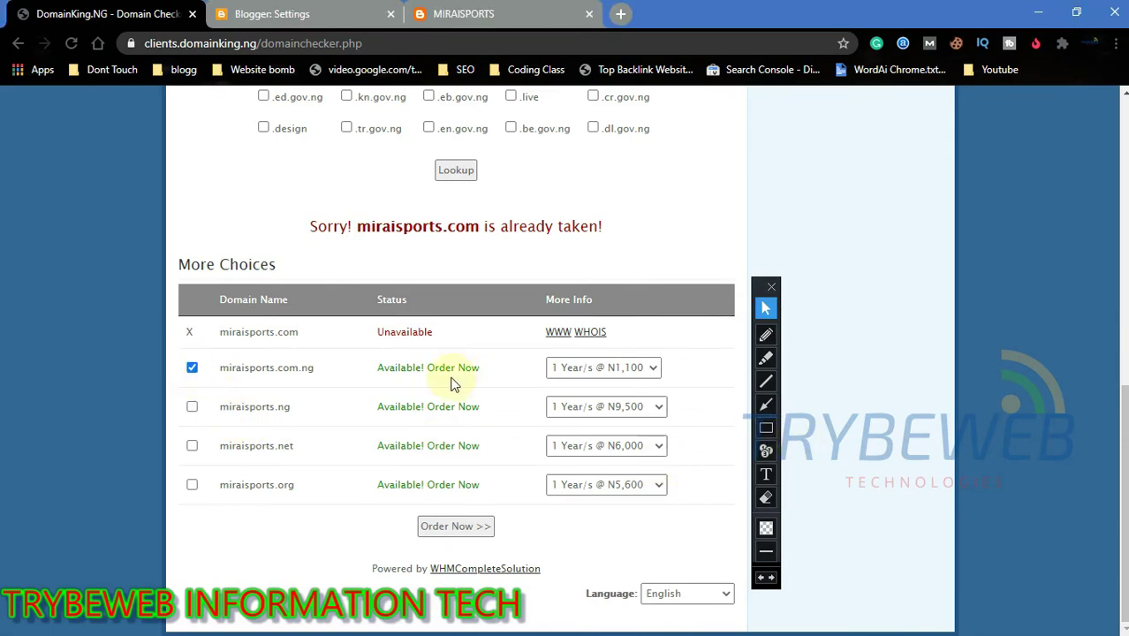
{"action": "left_click_drag", "start_coordinate": [221, 367], "coordinate": [314, 369]}
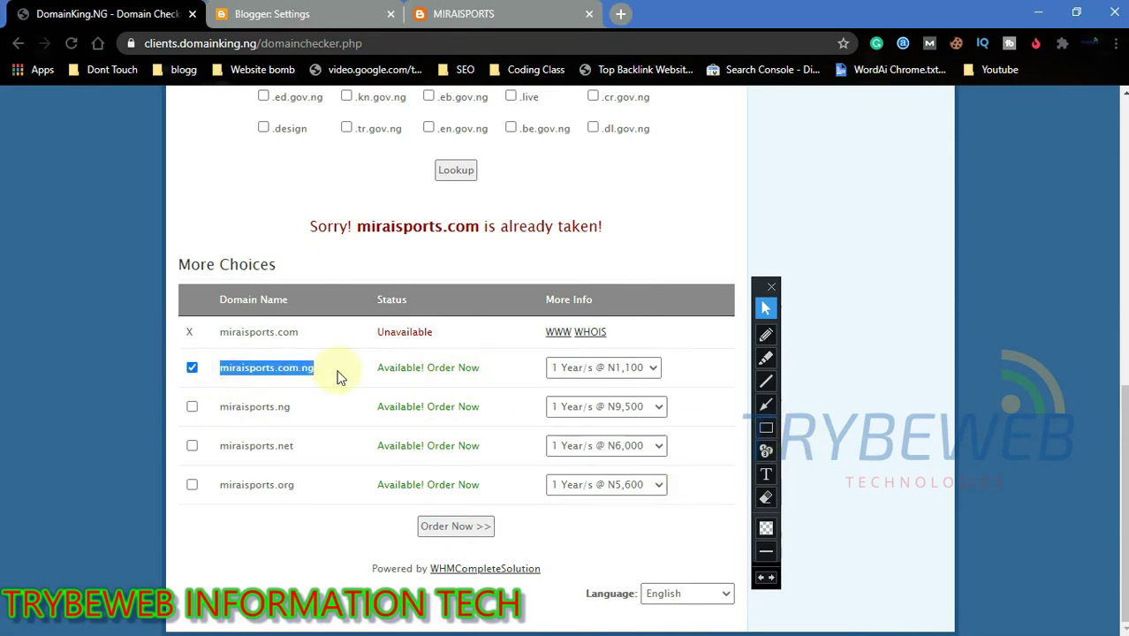
{"action": "left_click", "coordinate": [287, 386]}
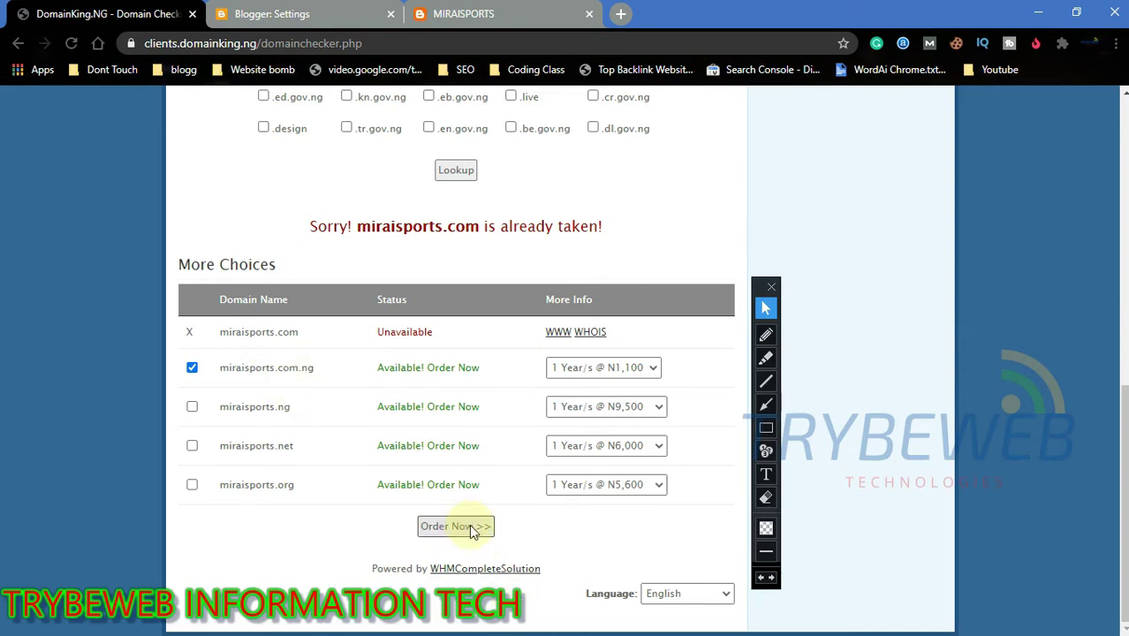
{"action": "left_click", "coordinate": [627, 371]}
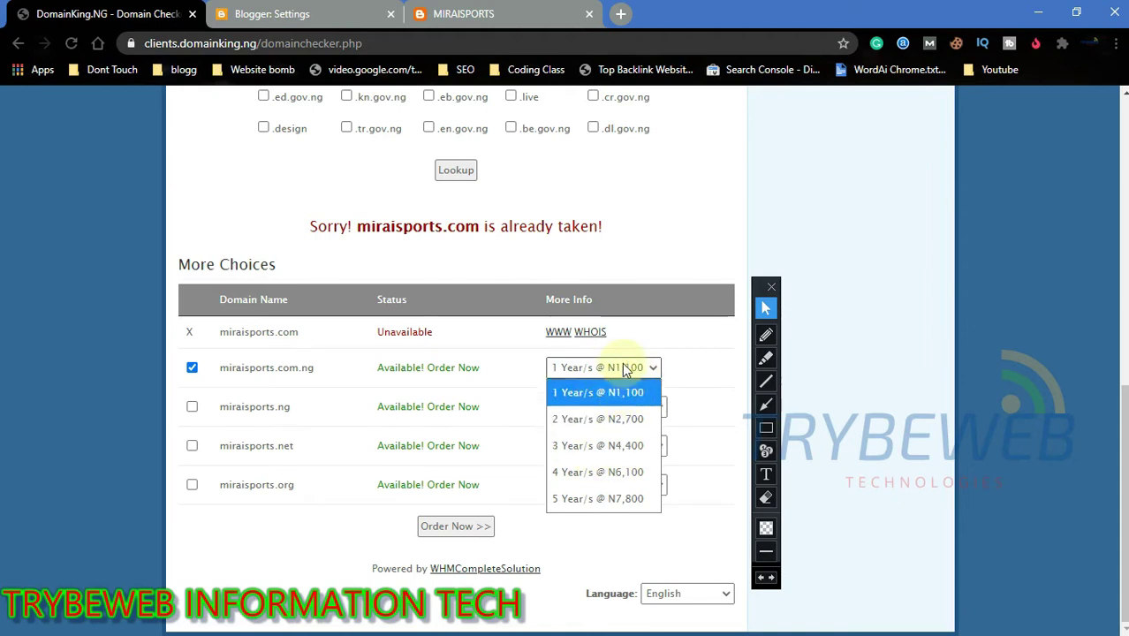
{"action": "left_click", "coordinate": [622, 392]}
{"action": "left_click", "coordinate": [459, 530]}
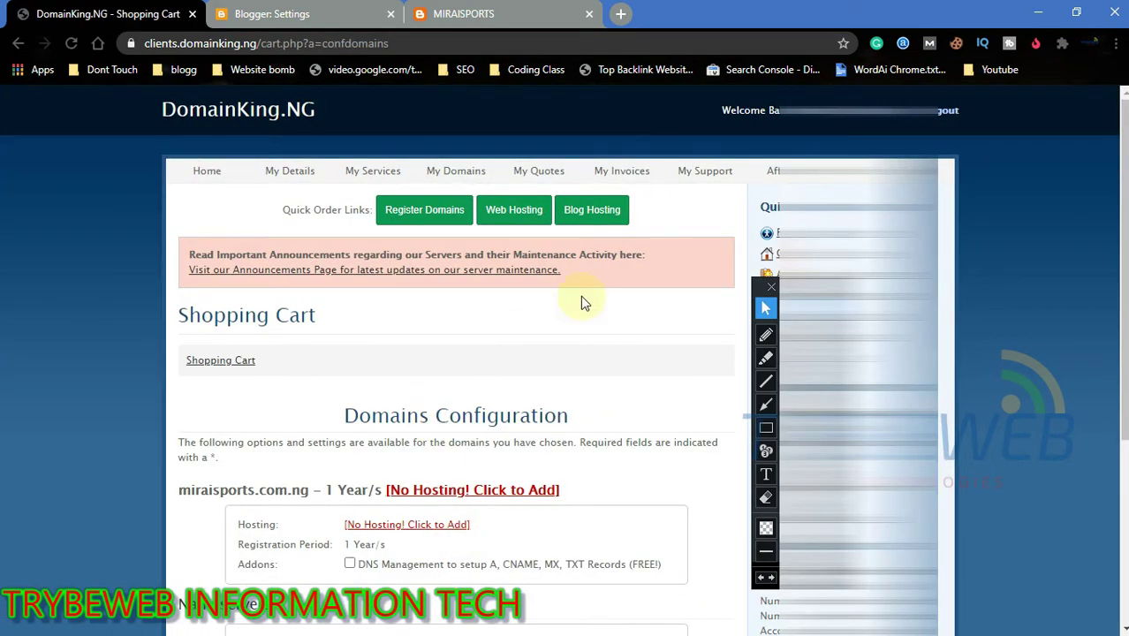
Step: Move the annotation toolbar clear of the cart page, draw a red arrow to the DNS Management addon and enable that addon
{"action": "left_click", "coordinate": [759, 297]}
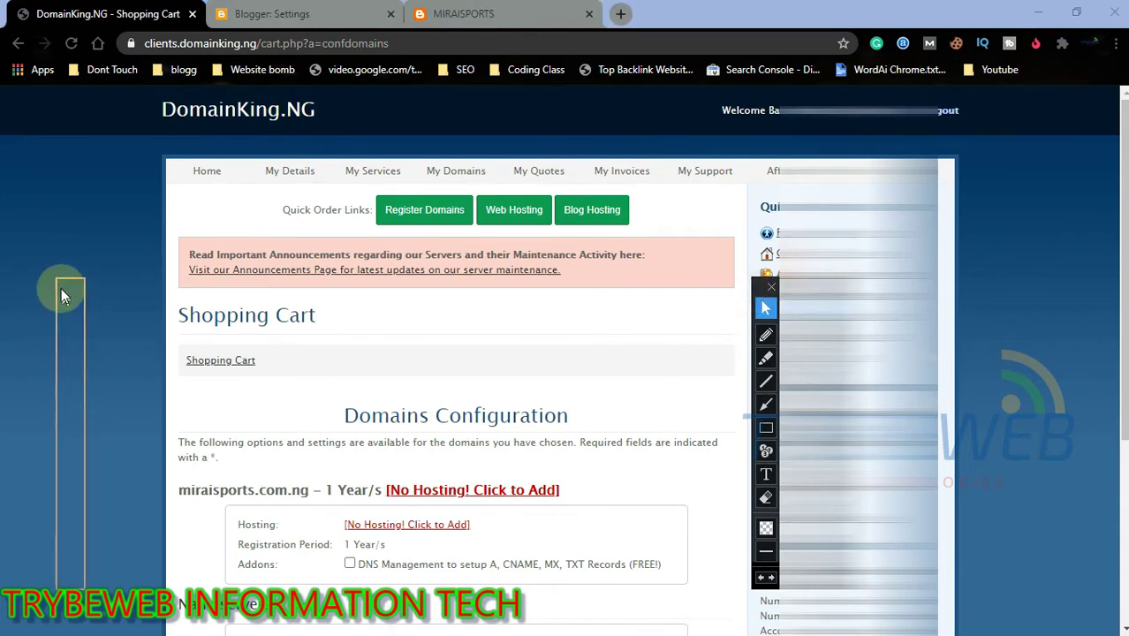
{"action": "left_click_drag", "start_coordinate": [67, 286], "coordinate": [67, 285]}
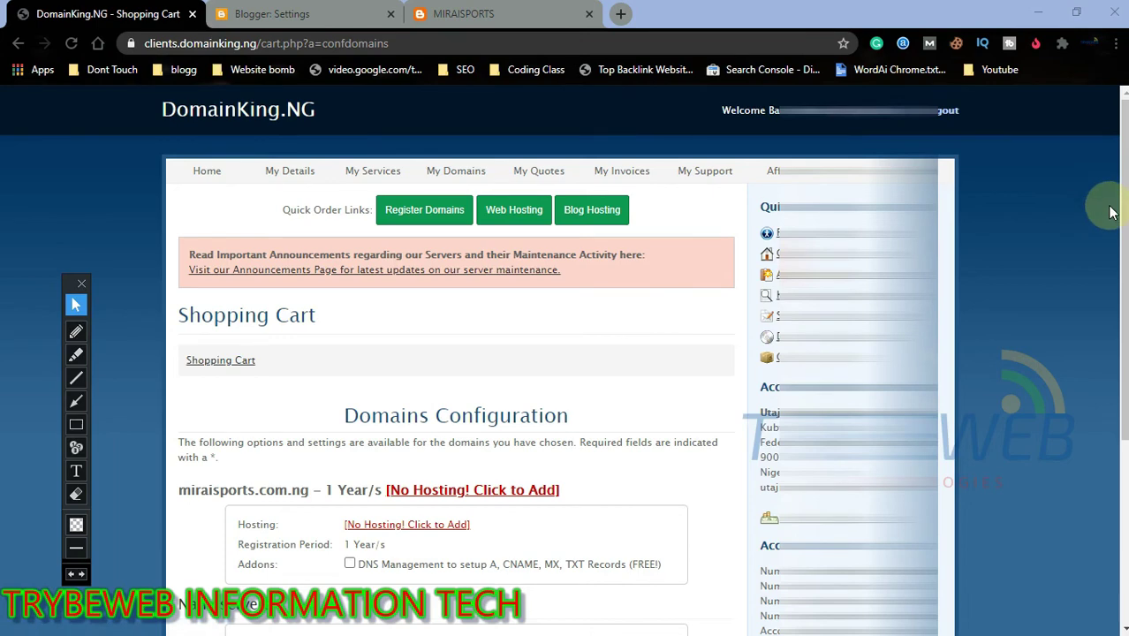
{"action": "left_click_drag", "start_coordinate": [1123, 221], "coordinate": [1099, 167]}
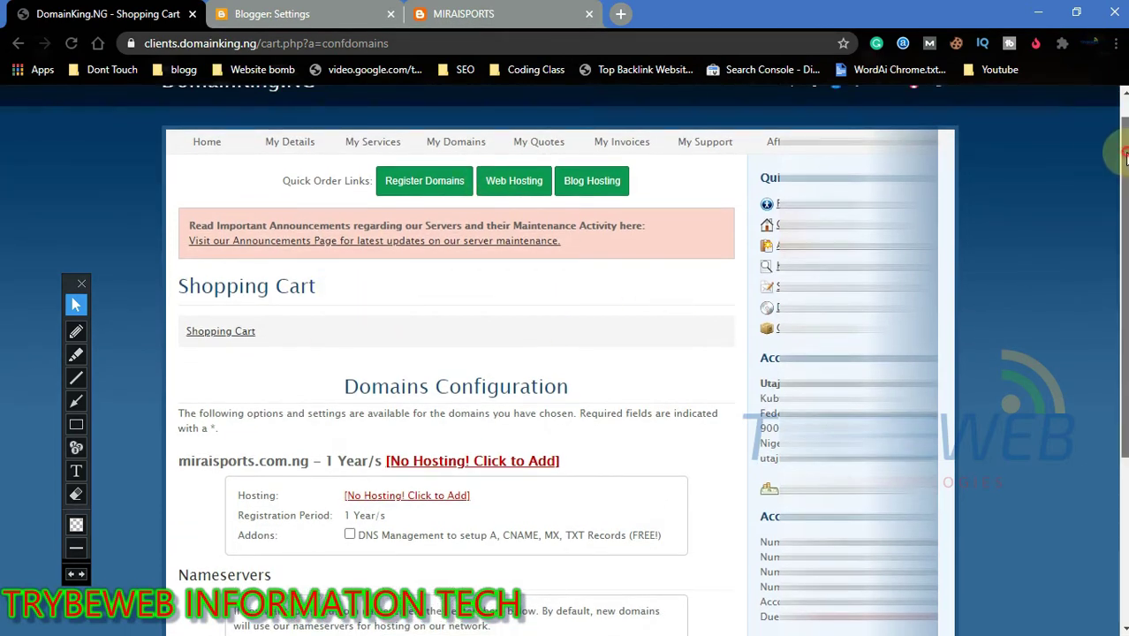
{"action": "scroll", "coordinate": [1116, 331], "scroll_direction": "down", "scroll_amount": 3}
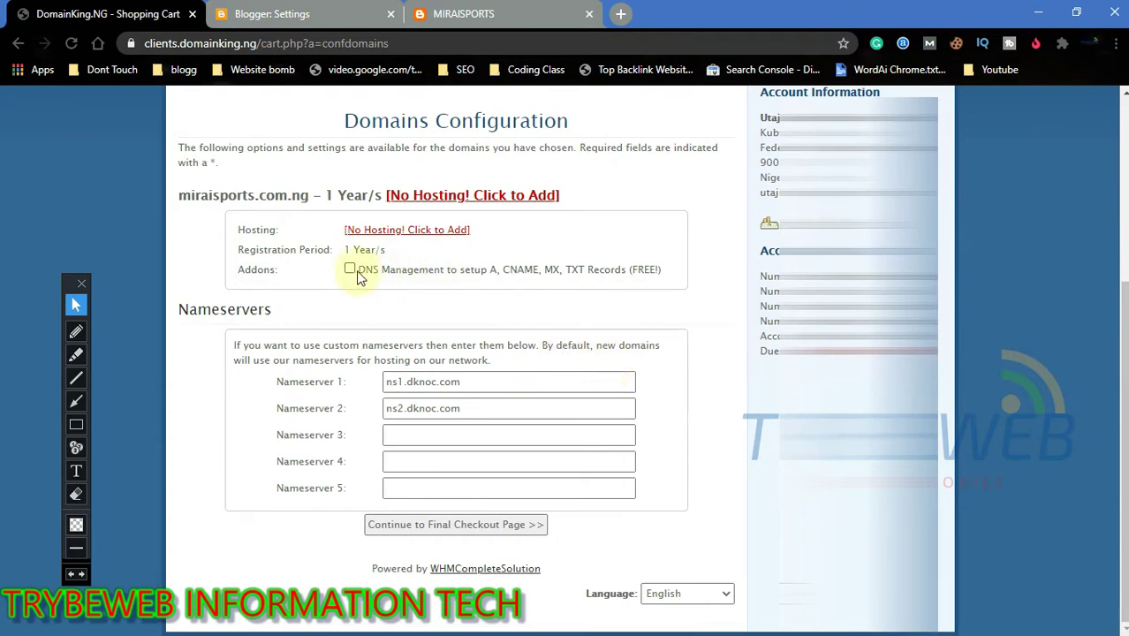
{"action": "left_click", "coordinate": [76, 402]}
{"action": "mouse_move", "coordinate": [205, 386]}
{"action": "left_mouse_down"}
{"action": "mouse_move", "coordinate": [323, 277]}
{"action": "mouse_move", "coordinate": [336, 280]}
{"action": "left_mouse_up"}
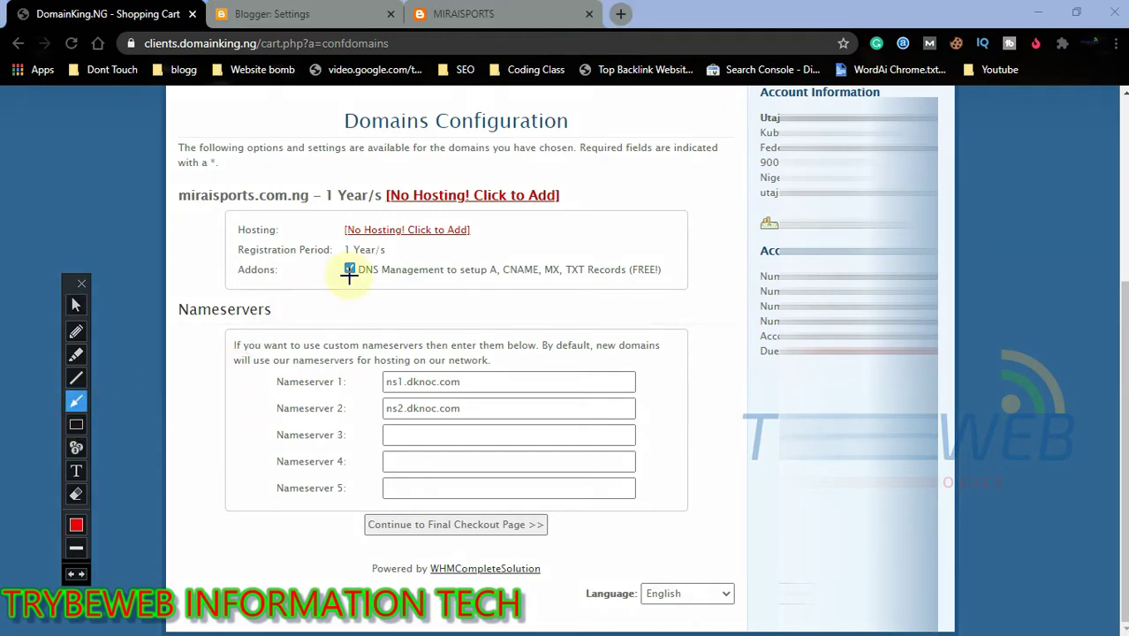
Step: Draw a red arrow toward Continue to Final Checkout Page, return to the normal pointer and continue to the final checkout
{"action": "key", "text": "Escape"}
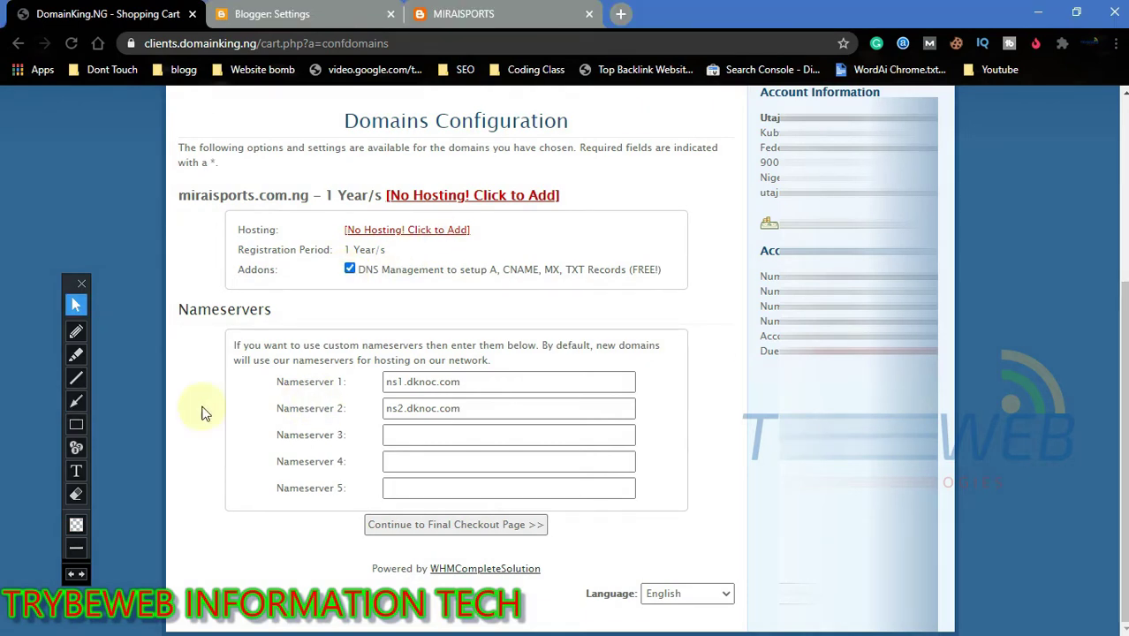
{"action": "left_click", "coordinate": [76, 401]}
{"action": "left_click_drag", "start_coordinate": [134, 630], "coordinate": [316, 551]}
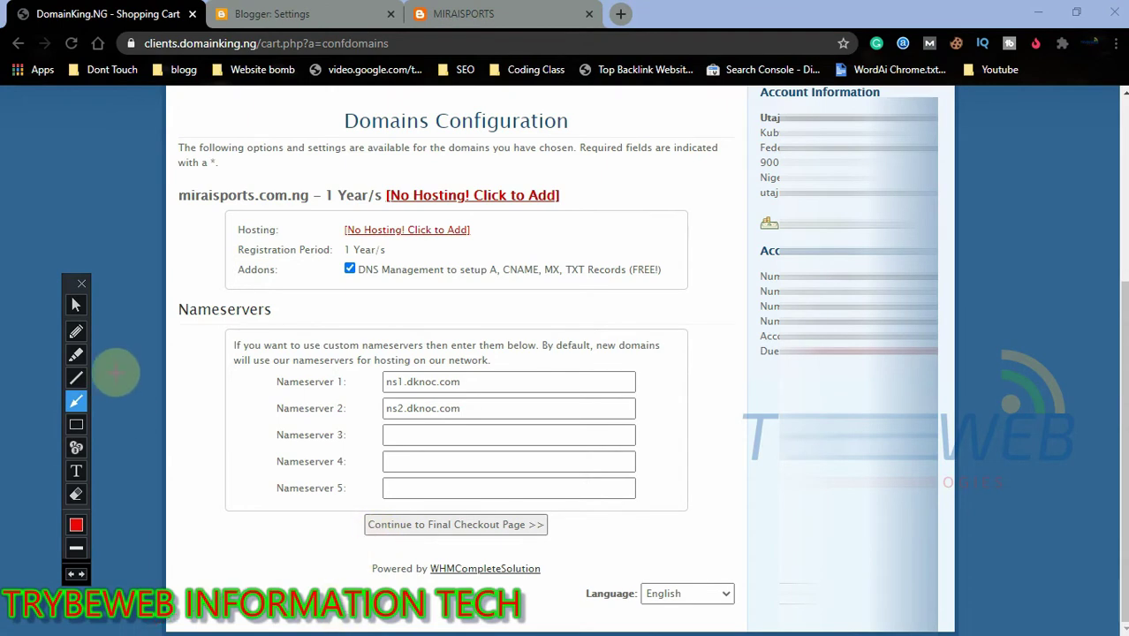
{"action": "left_click", "coordinate": [76, 305]}
{"action": "left_click", "coordinate": [436, 535]}
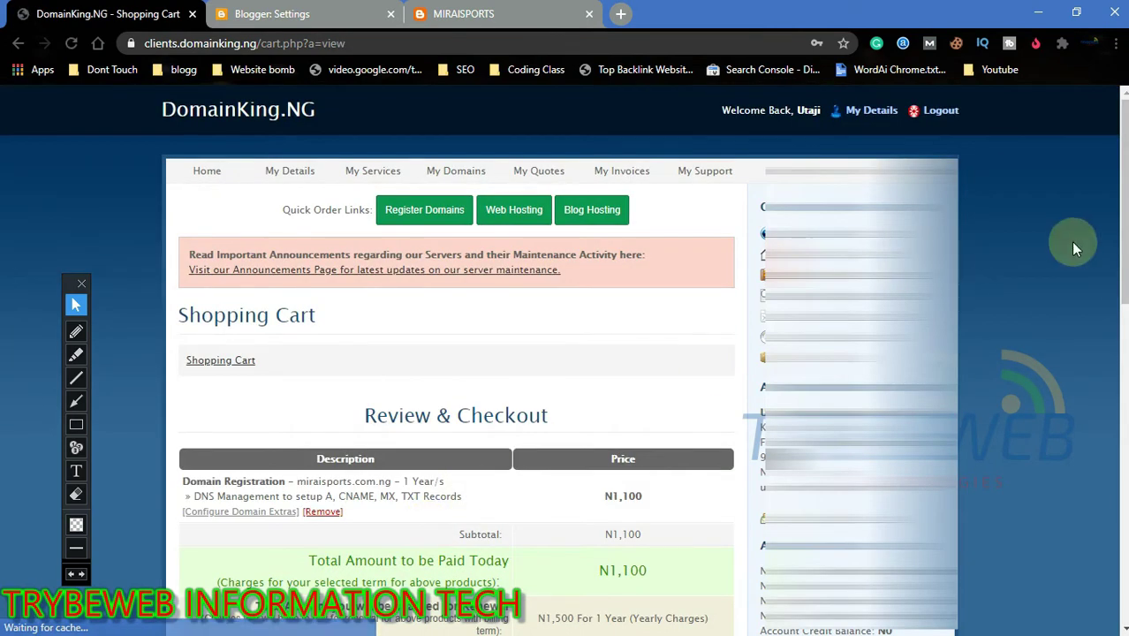
Step: Outline the N1,100 amount to be paid today with a red rectangle in the checkout review, and return to the normal pointer
{"action": "scroll", "coordinate": [1120, 204], "scroll_direction": "down", "scroll_amount": 3}
{"action": "scroll", "coordinate": [456, 354], "scroll_direction": "down", "scroll_amount": 1}
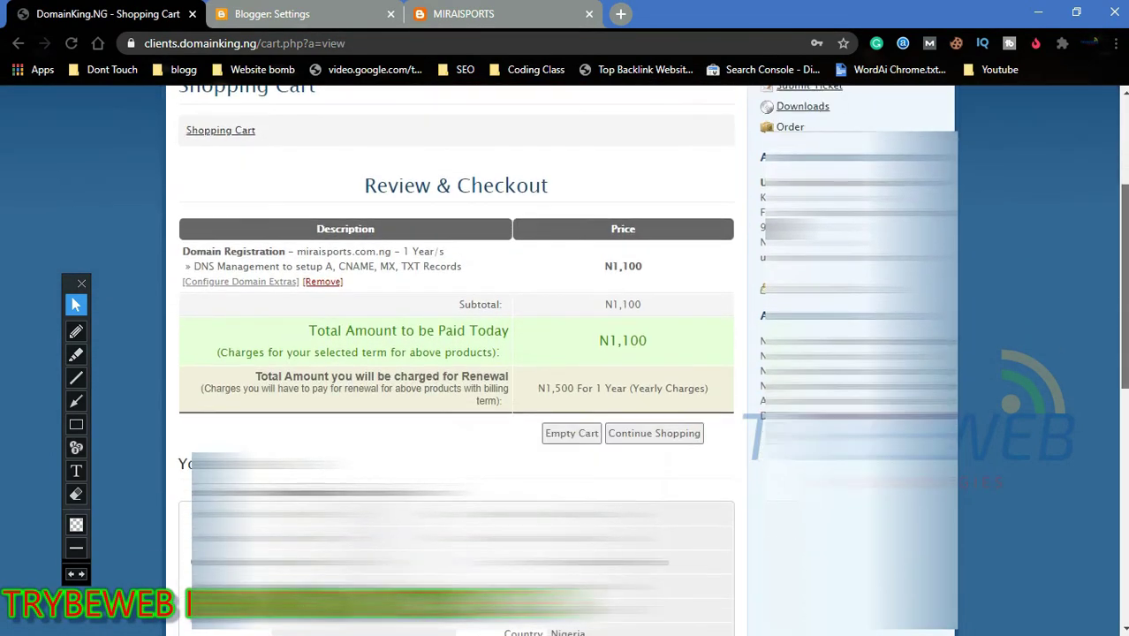
{"action": "scroll", "coordinate": [456, 353], "scroll_direction": "down", "scroll_amount": 1}
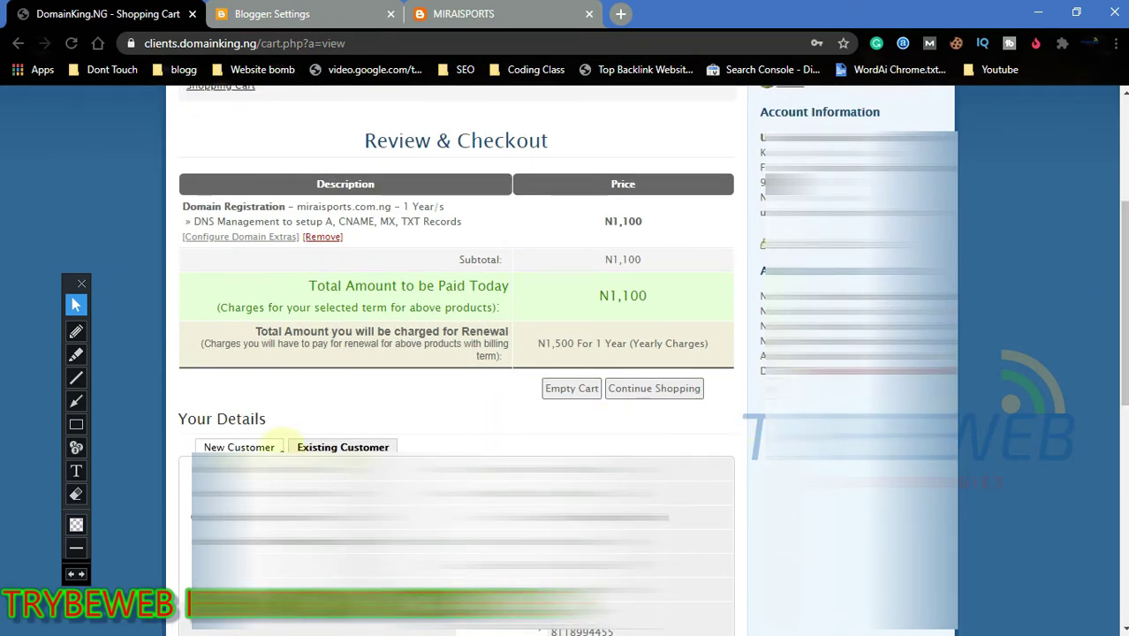
{"action": "left_click", "coordinate": [76, 424]}
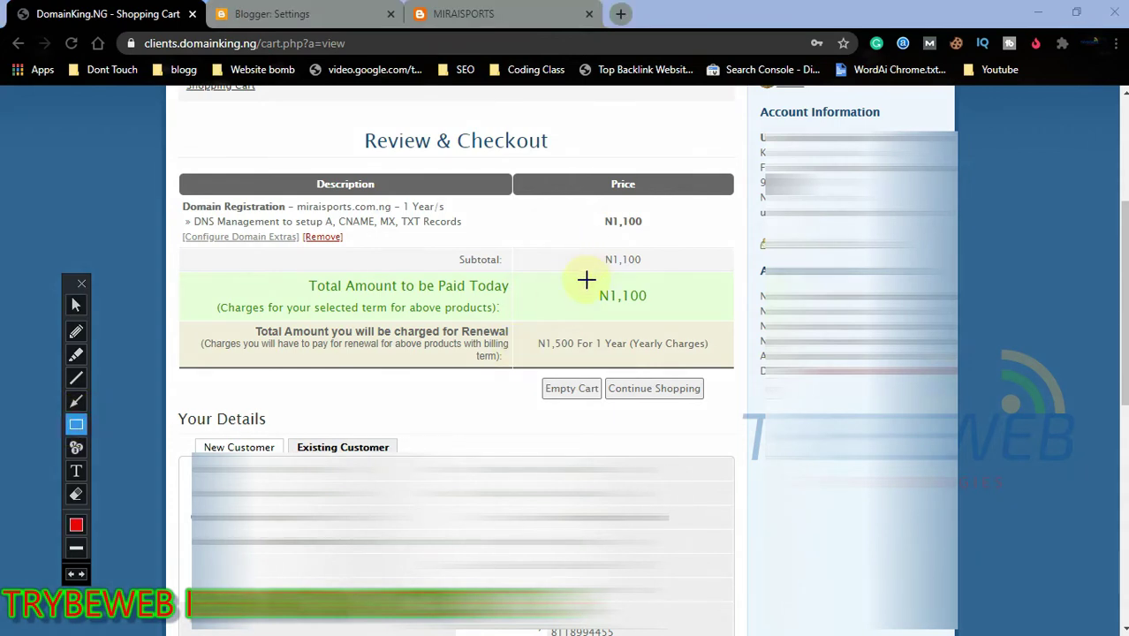
{"action": "left_click_drag", "start_coordinate": [580, 272], "coordinate": [676, 312]}
{"action": "left_click", "coordinate": [76, 304]}
Step: Draw a red arrow to the Flutterwave option under Payment Method, and return to the normal pointer
{"action": "scroll", "coordinate": [456, 354], "scroll_direction": "down", "scroll_amount": 5}
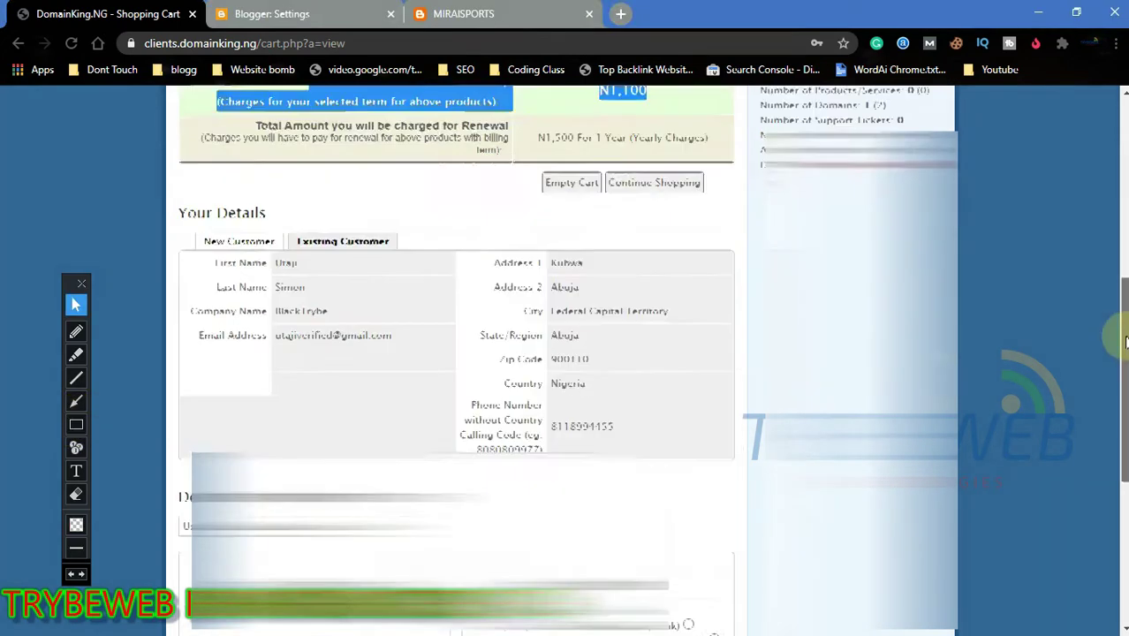
{"action": "scroll", "coordinate": [456, 354], "scroll_direction": "down", "scroll_amount": 1}
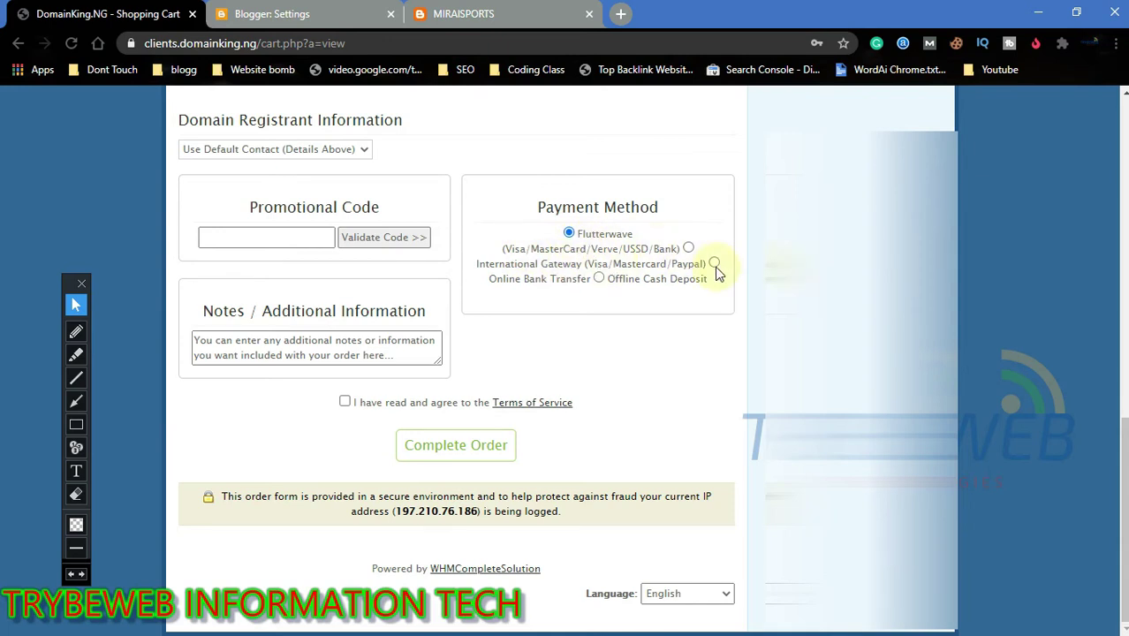
{"action": "left_click", "coordinate": [76, 400]}
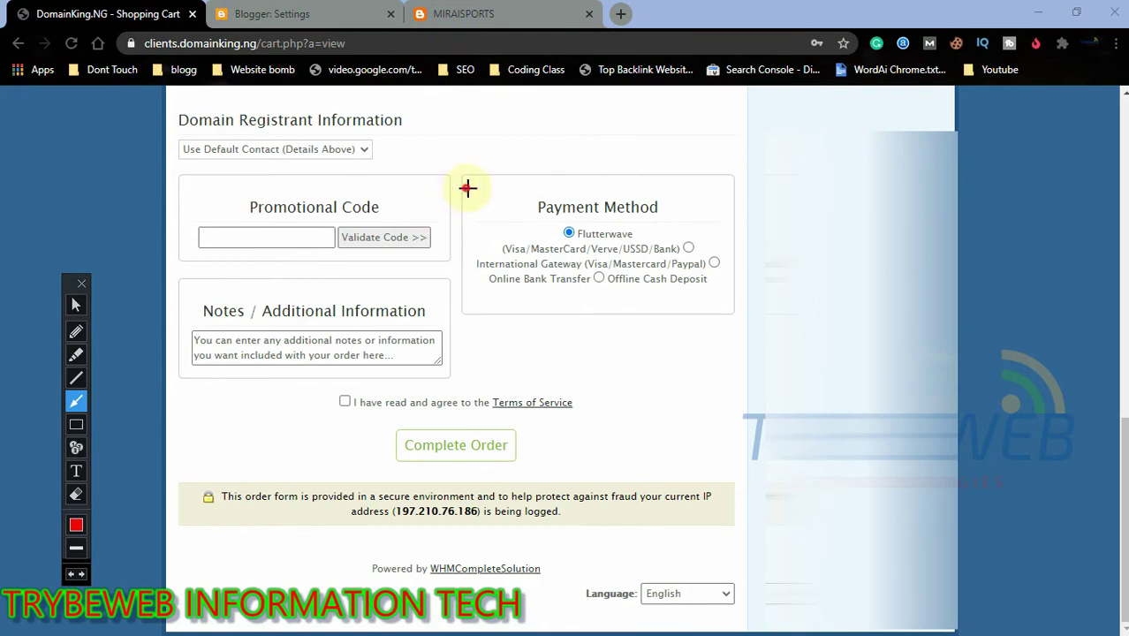
{"action": "left_click_drag", "start_coordinate": [468, 188], "coordinate": [530, 227]}
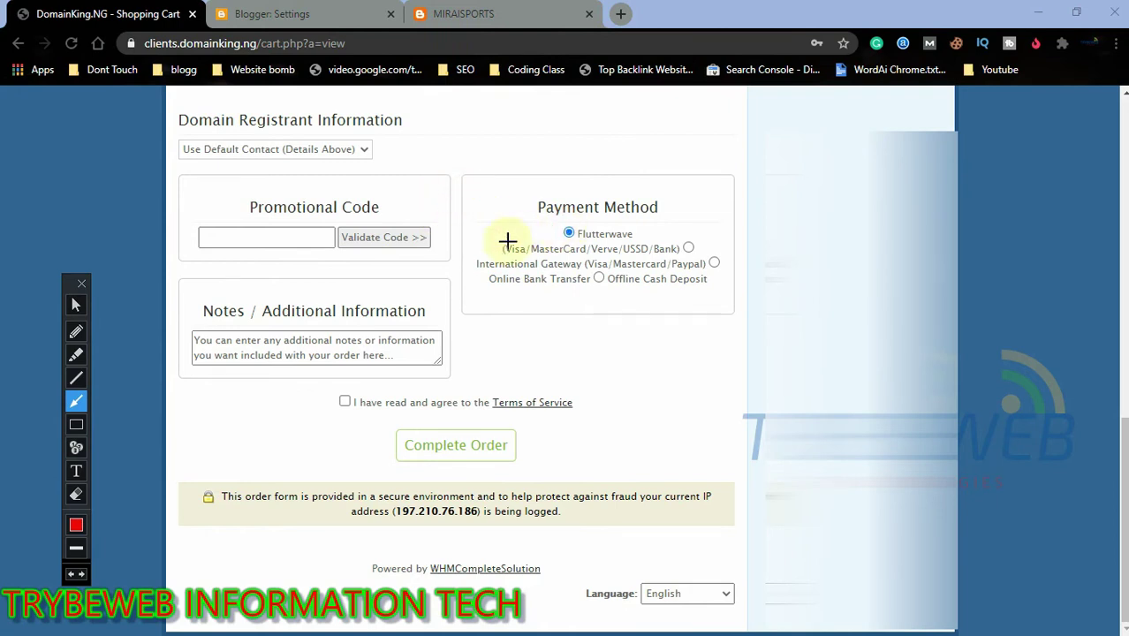
{"action": "left_click", "coordinate": [76, 305]}
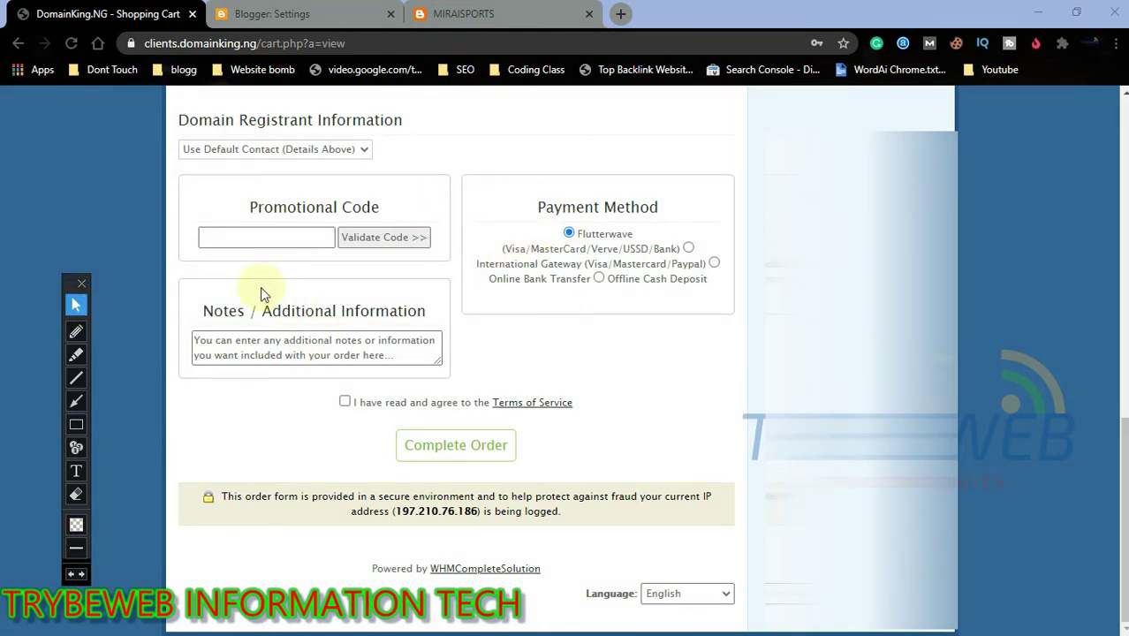
Step: Enter LINK IN DESCRIPTION as the promotional code and clear it again
{"action": "left_click", "coordinate": [264, 240]}
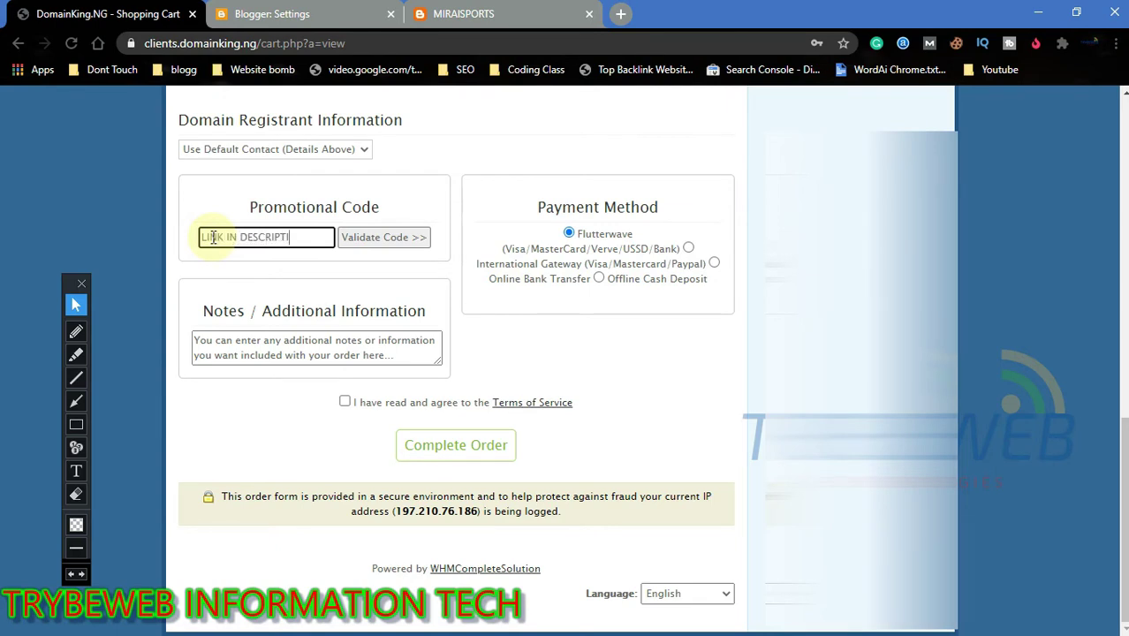
{"action": "left_click", "coordinate": [319, 234]}
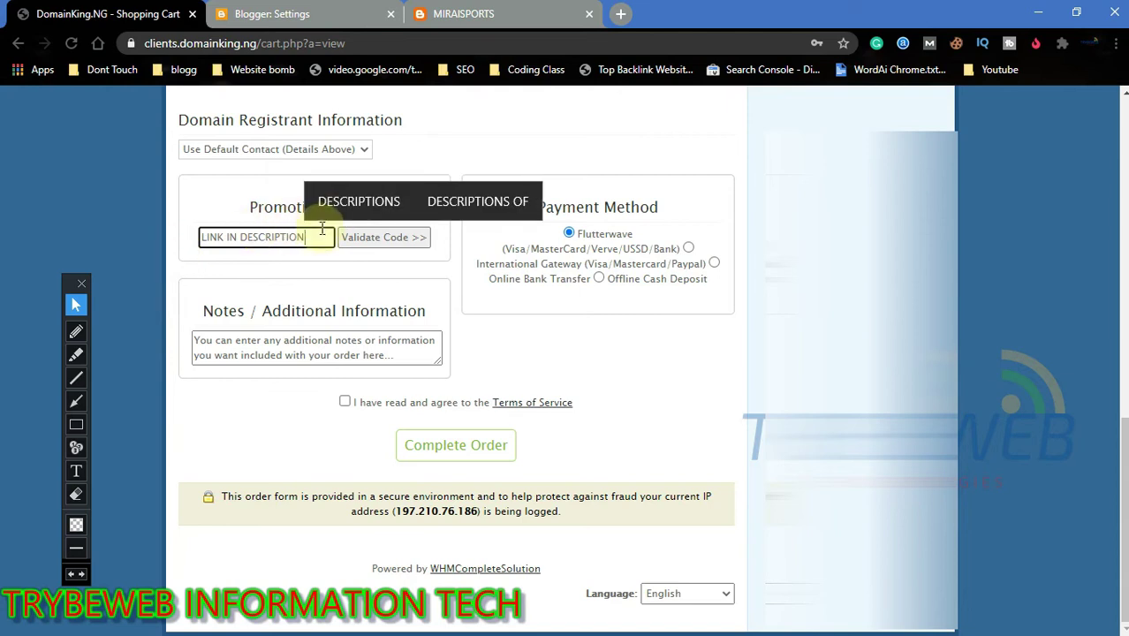
{"action": "left_click_drag", "start_coordinate": [323, 231], "coordinate": [192, 242]}
{"action": "key", "text": "BackSpace"}
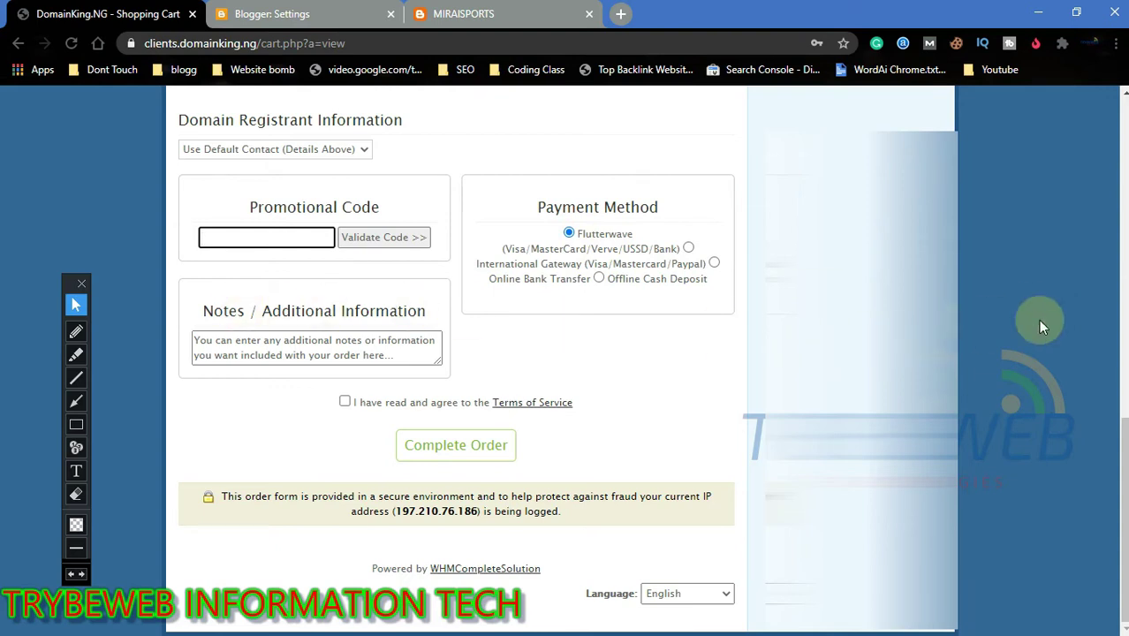
Step: Agree to the Terms of Service, outline Complete Order with a red rectangle and complete the order
{"action": "left_click", "coordinate": [344, 401]}
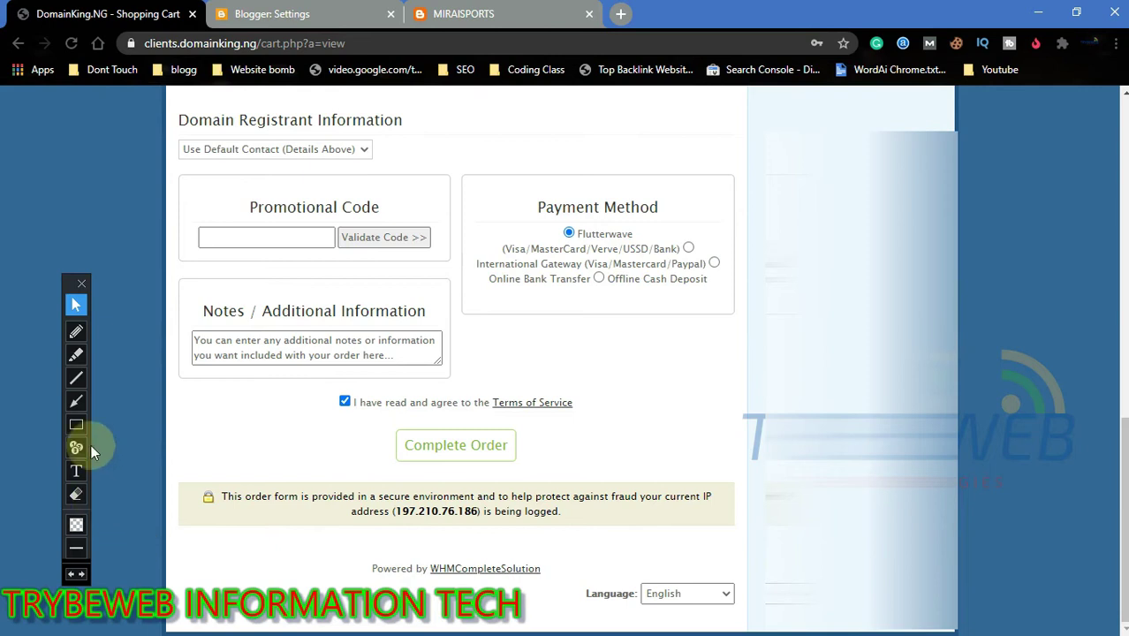
{"action": "left_click", "coordinate": [78, 427]}
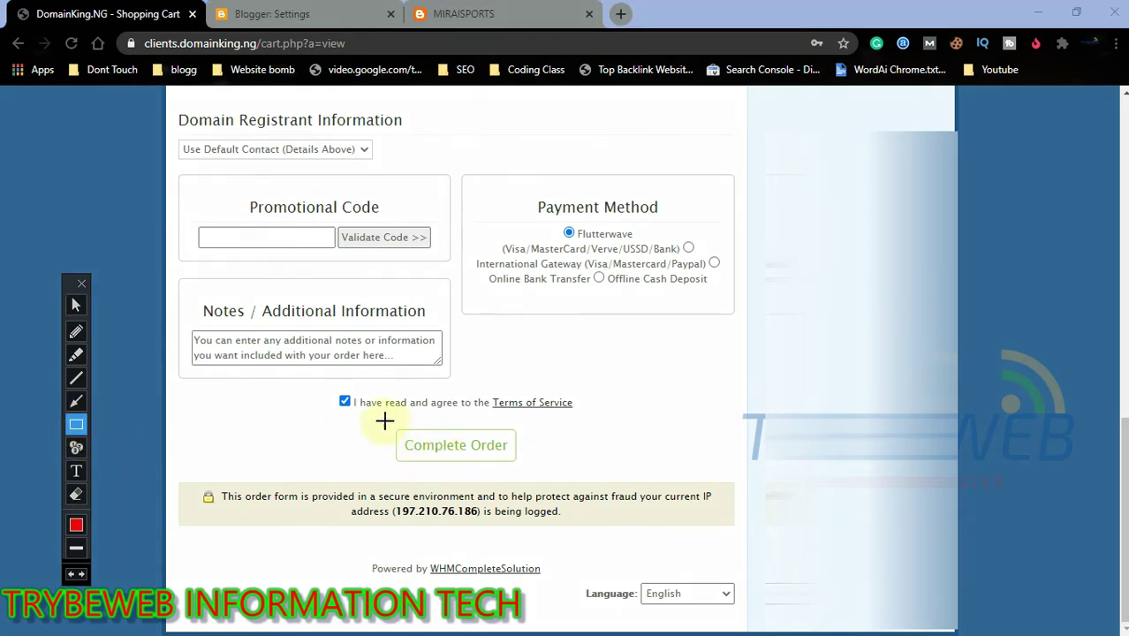
{"action": "mouse_move", "coordinate": [383, 421]}
{"action": "left_mouse_down"}
{"action": "mouse_move", "coordinate": [495, 475]}
{"action": "mouse_move", "coordinate": [545, 473]}
{"action": "left_mouse_up"}
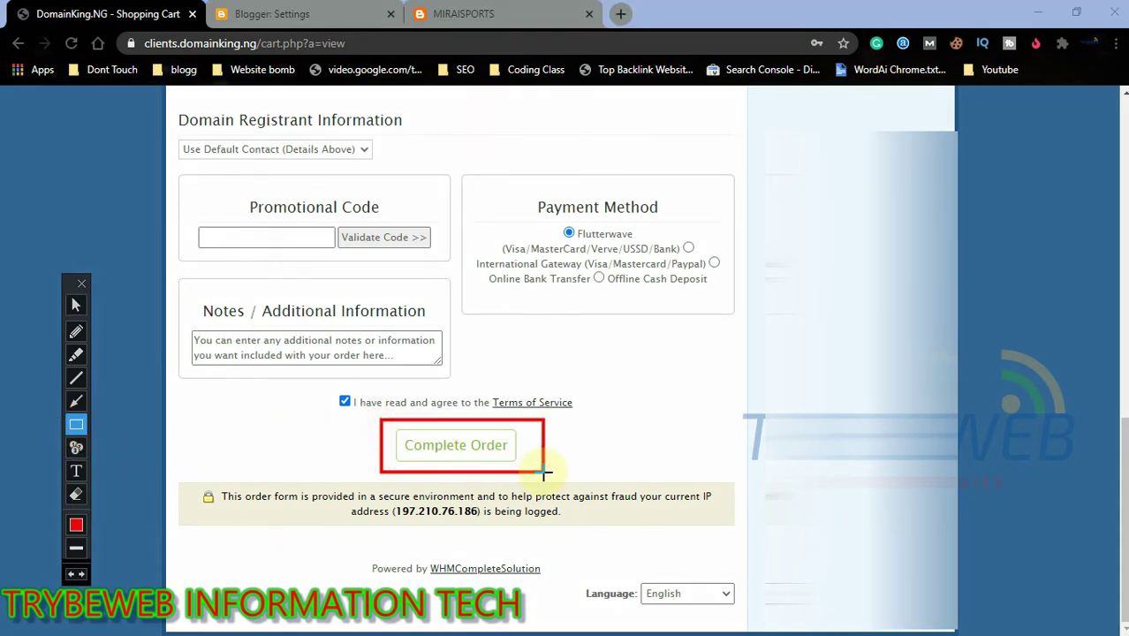
{"action": "left_click", "coordinate": [76, 305]}
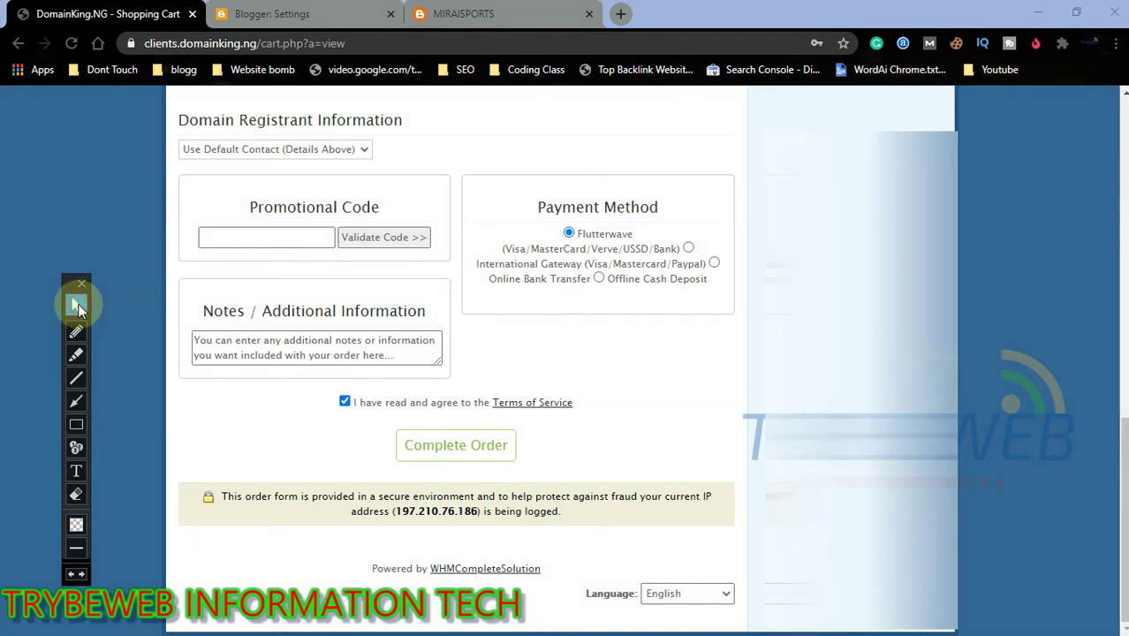
{"action": "left_click", "coordinate": [478, 453]}
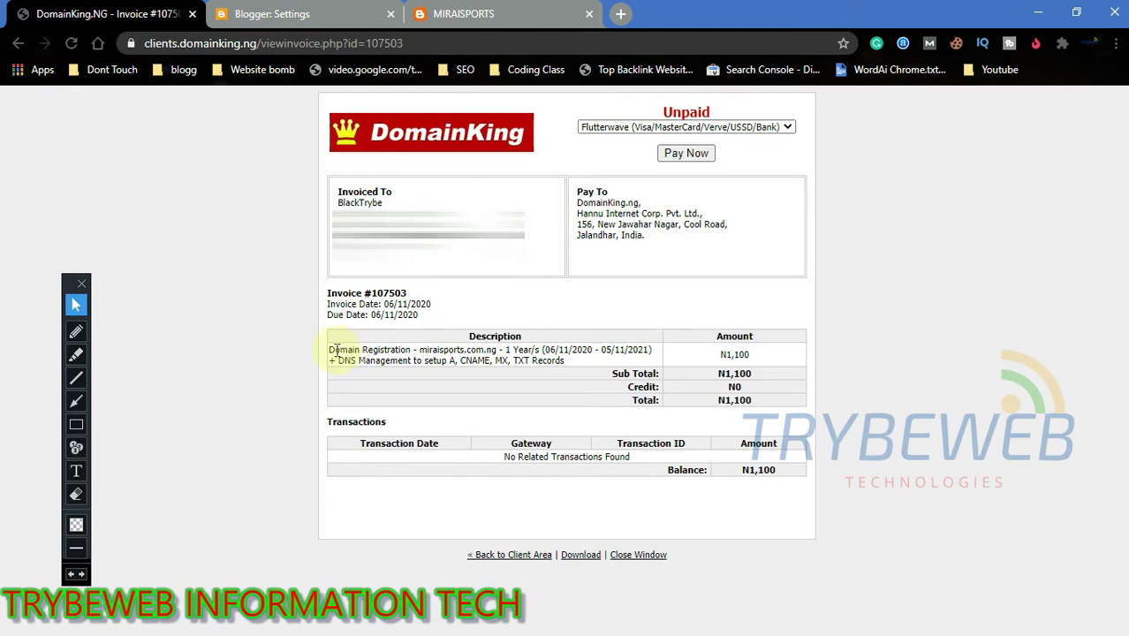
Step: Pay the miraisports.com.ng invoice through Flutterwave (Visa/MasterCard/Verve/USSD/Bank), filling in the card number in the payment form
{"action": "left_click_drag", "start_coordinate": [336, 351], "coordinate": [432, 362]}
{"action": "left_click", "coordinate": [530, 358]}
{"action": "left_click", "coordinate": [761, 128]}
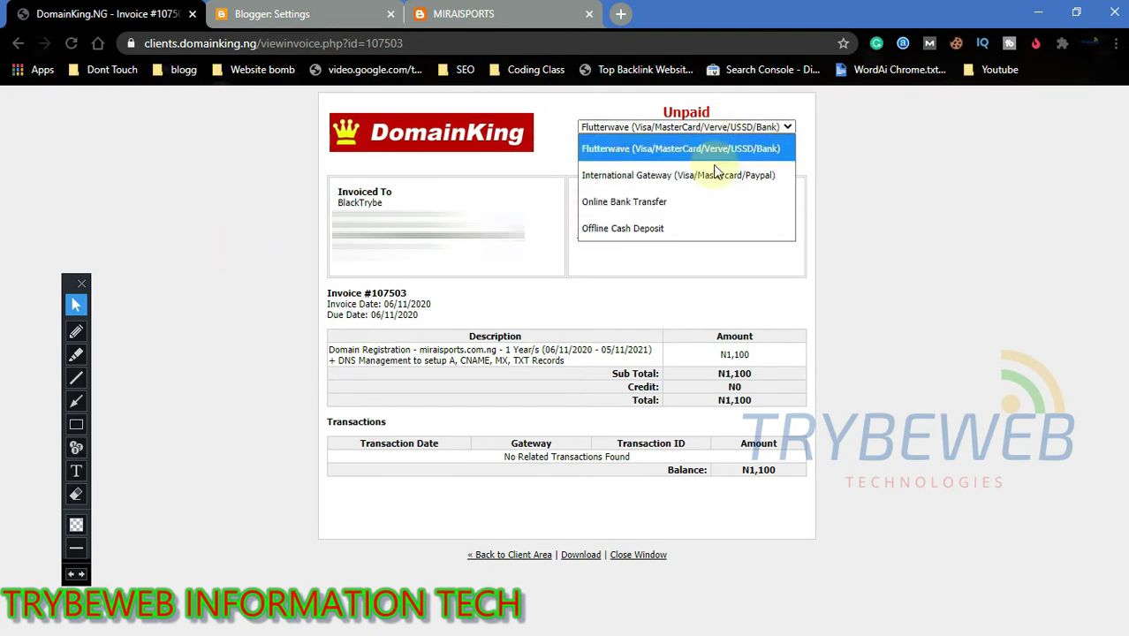
{"action": "left_click", "coordinate": [691, 148]}
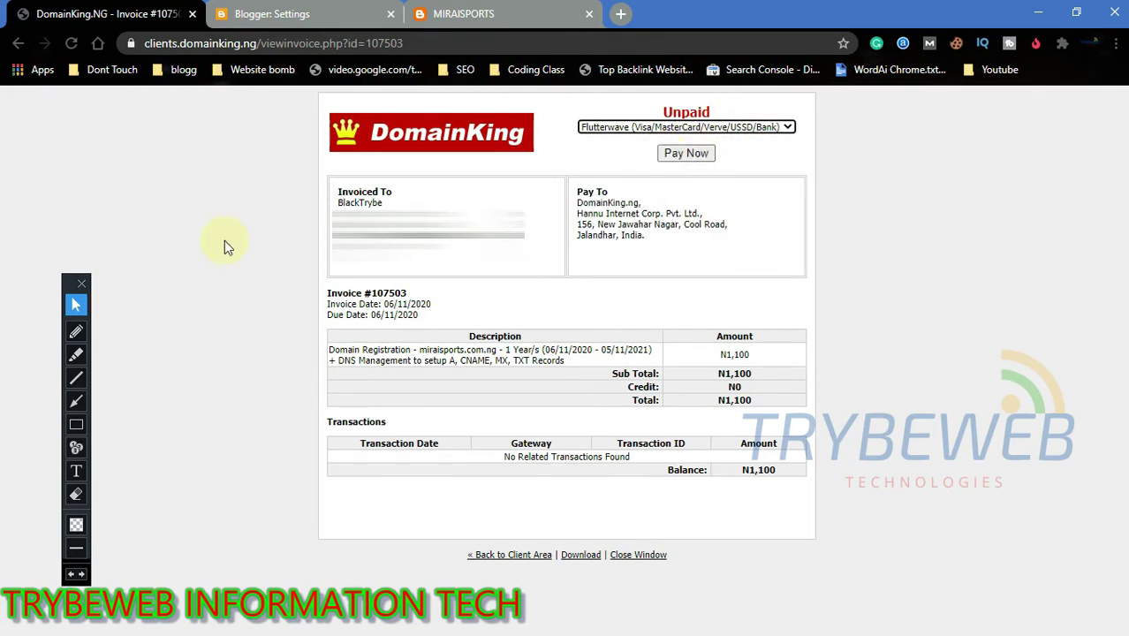
{"action": "left_click", "coordinate": [687, 153]}
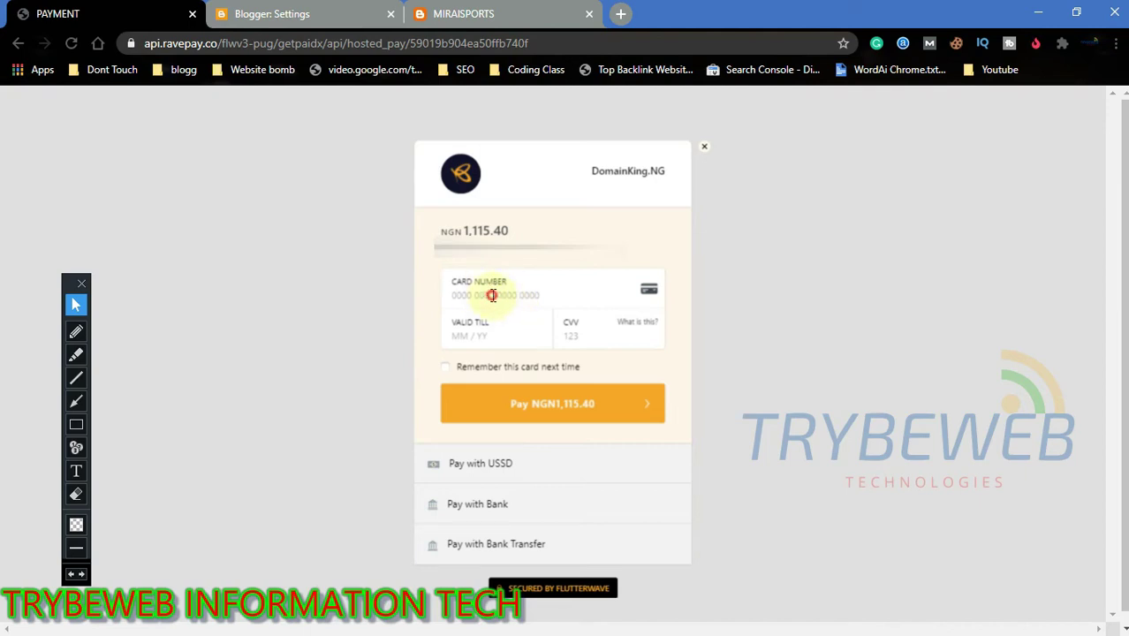
{"action": "left_click", "coordinate": [492, 295]}
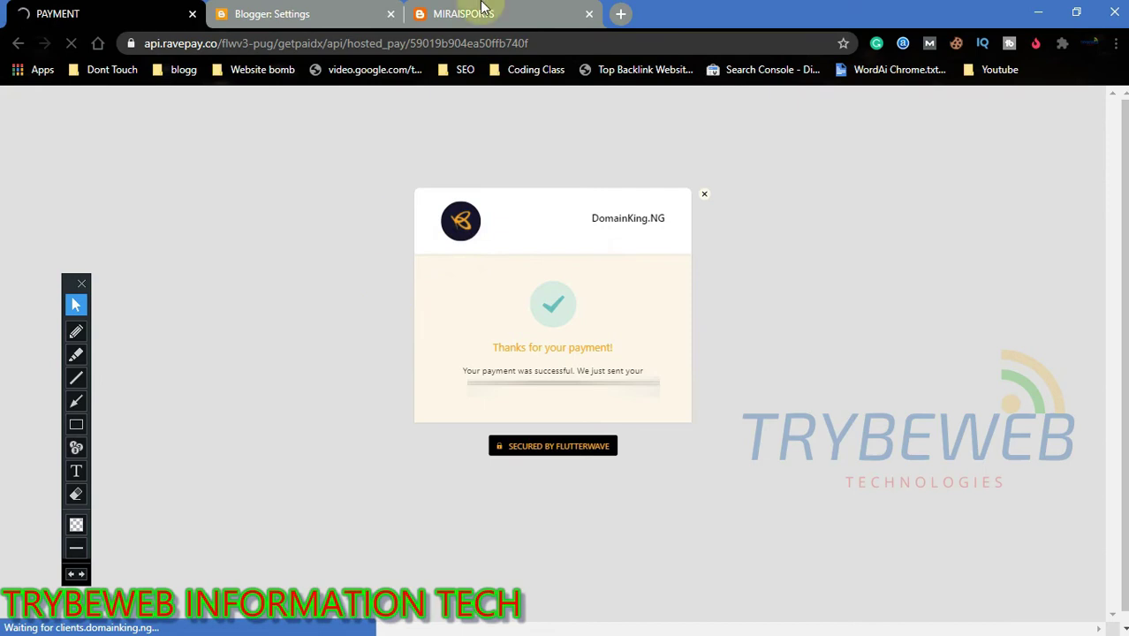
Step: Log back in to the client account with the prefilled credentials and Remember Me enabled to open the invoice
{"action": "mouse_move", "coordinate": [482, 7]}
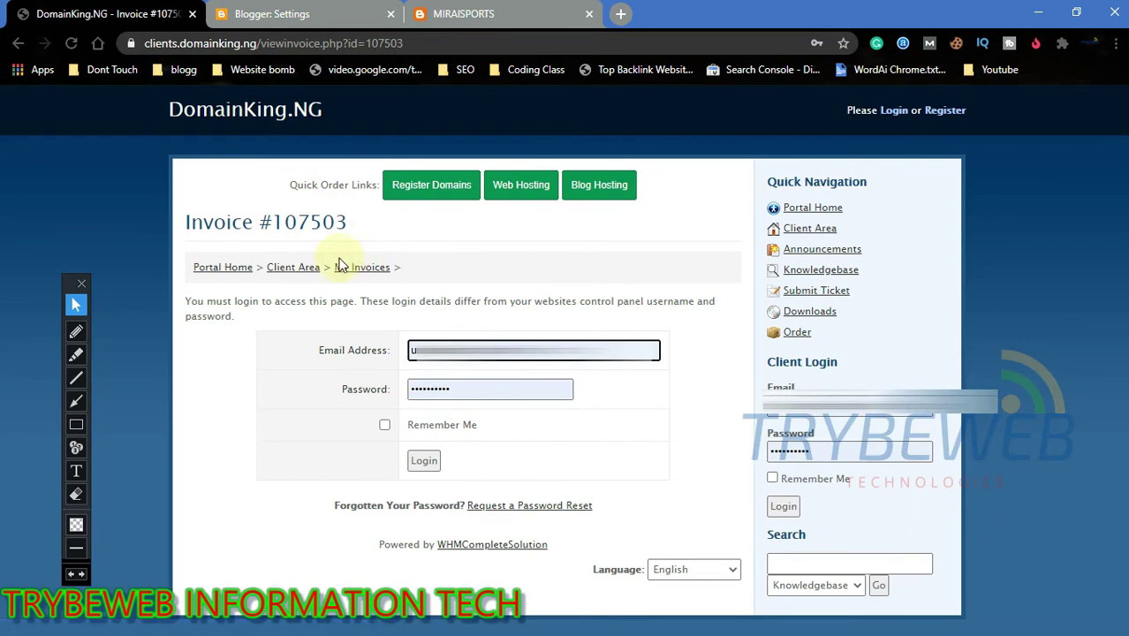
{"action": "left_click", "coordinate": [385, 426]}
{"action": "left_click", "coordinate": [423, 461]}
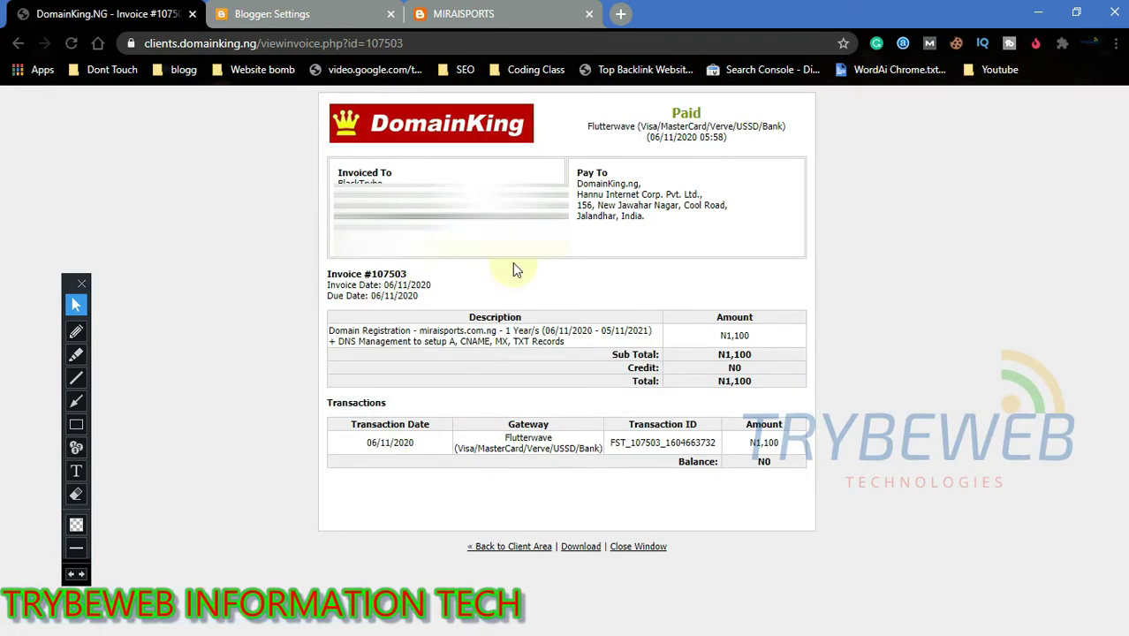
Step: Outline the Paid status on the invoice with a red rectangle, undo the outline and return to the normal pointer
{"action": "left_click", "coordinate": [76, 425]}
{"action": "mouse_move", "coordinate": [570, 104]}
{"action": "left_mouse_down"}
{"action": "mouse_move", "coordinate": [583, 119]}
{"action": "mouse_move", "coordinate": [799, 153]}
{"action": "left_mouse_up"}
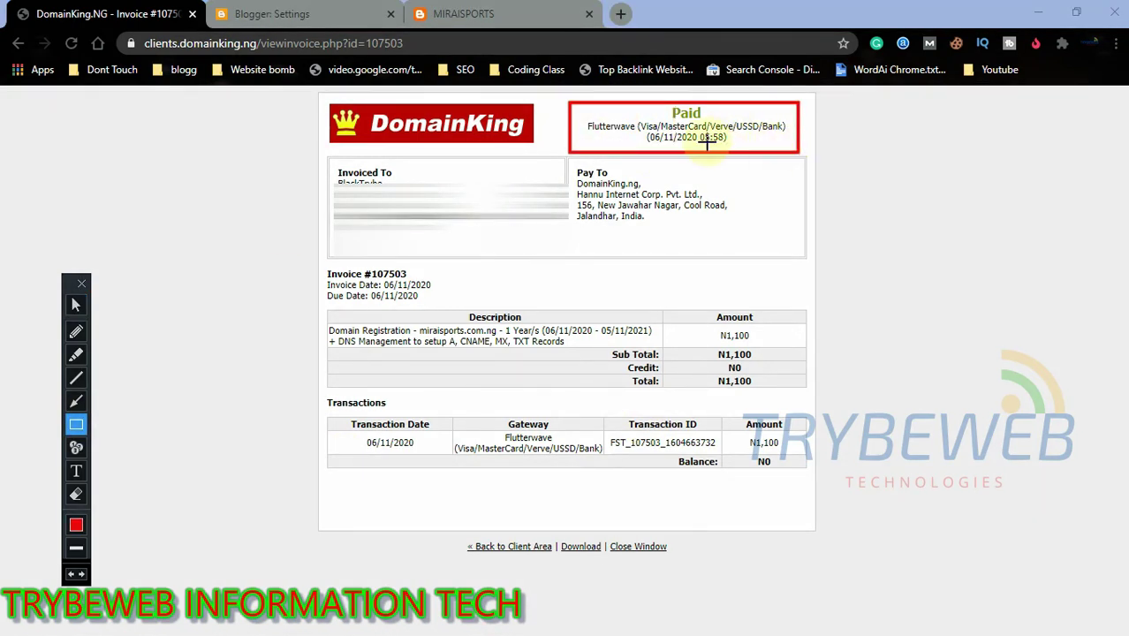
{"action": "key", "text": "ctrl+z"}
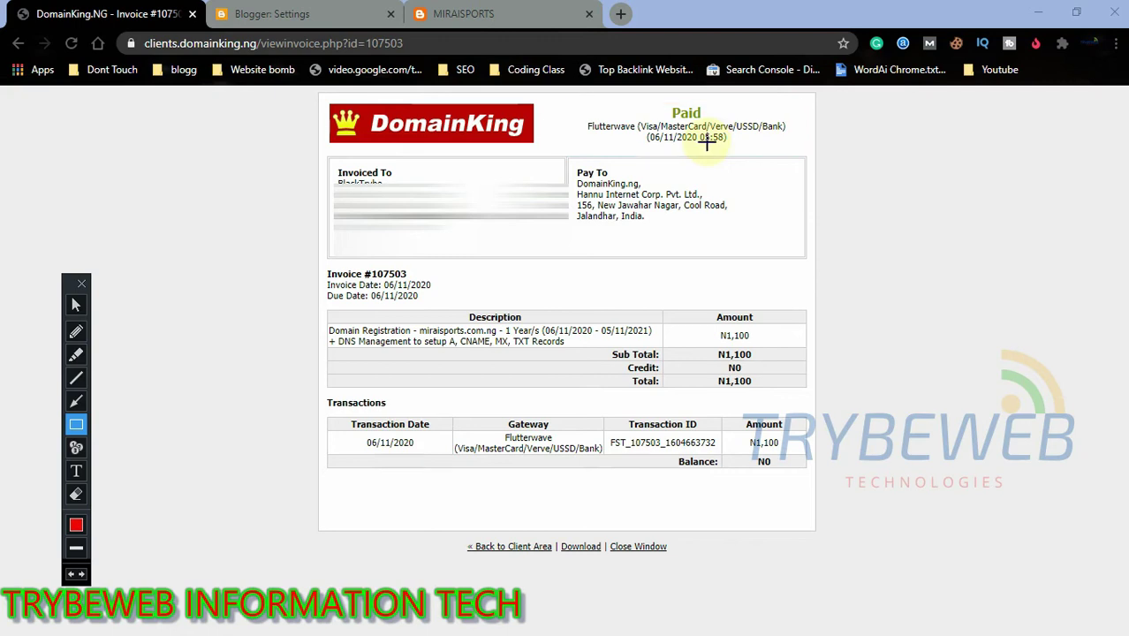
{"action": "left_click", "coordinate": [75, 305]}
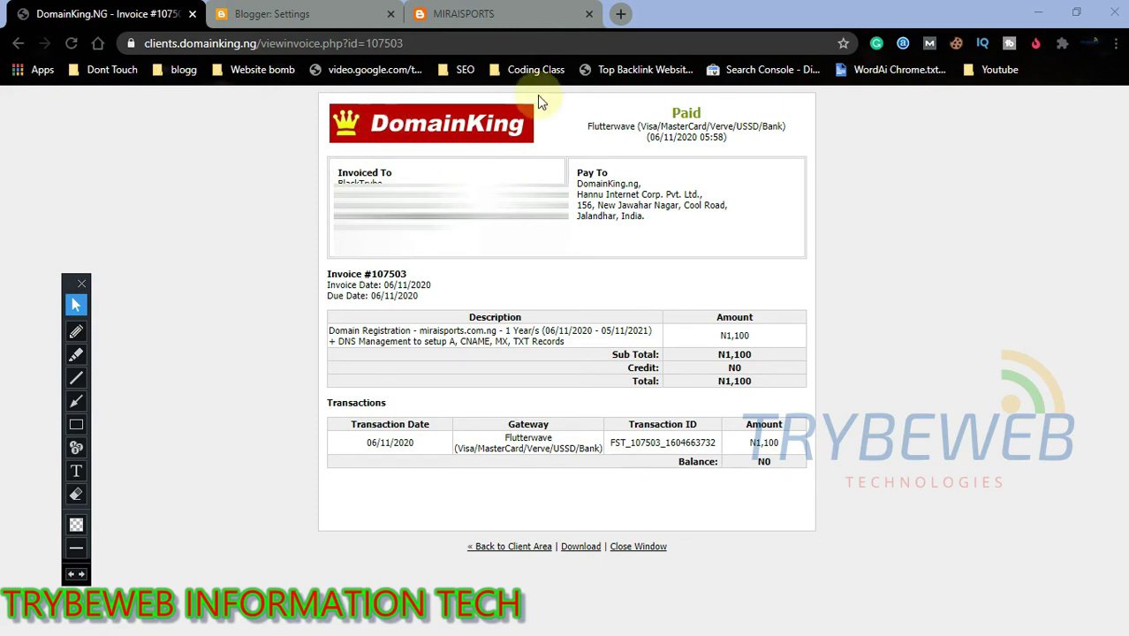
Step: Outline the Back to Client Area link below the invoice with a red rectangle and go back to the client area
{"action": "left_click", "coordinate": [78, 425]}
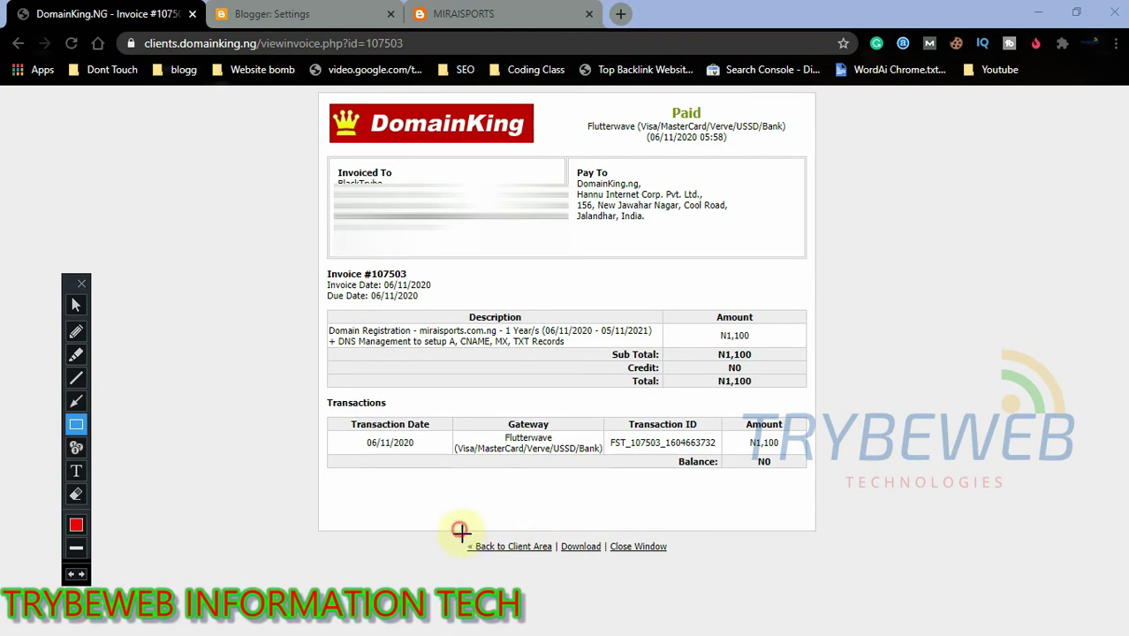
{"action": "mouse_move", "coordinate": [458, 530]}
{"action": "left_mouse_down"}
{"action": "mouse_move", "coordinate": [526, 563]}
{"action": "mouse_move", "coordinate": [559, 563]}
{"action": "left_mouse_up"}
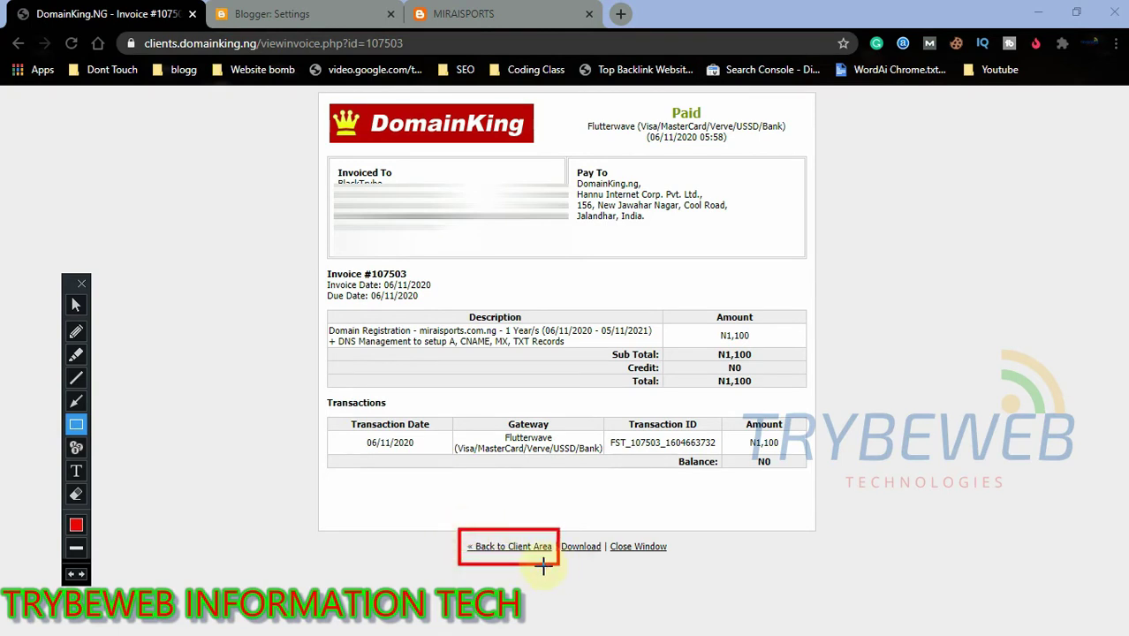
{"action": "left_click", "coordinate": [76, 304]}
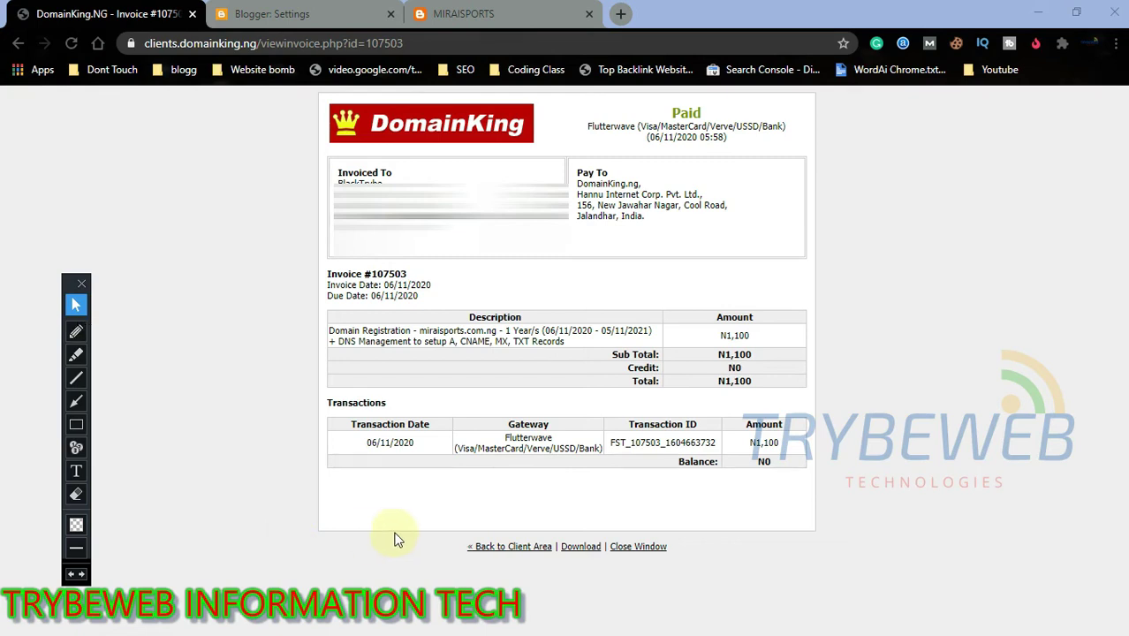
{"action": "left_click", "coordinate": [505, 548]}
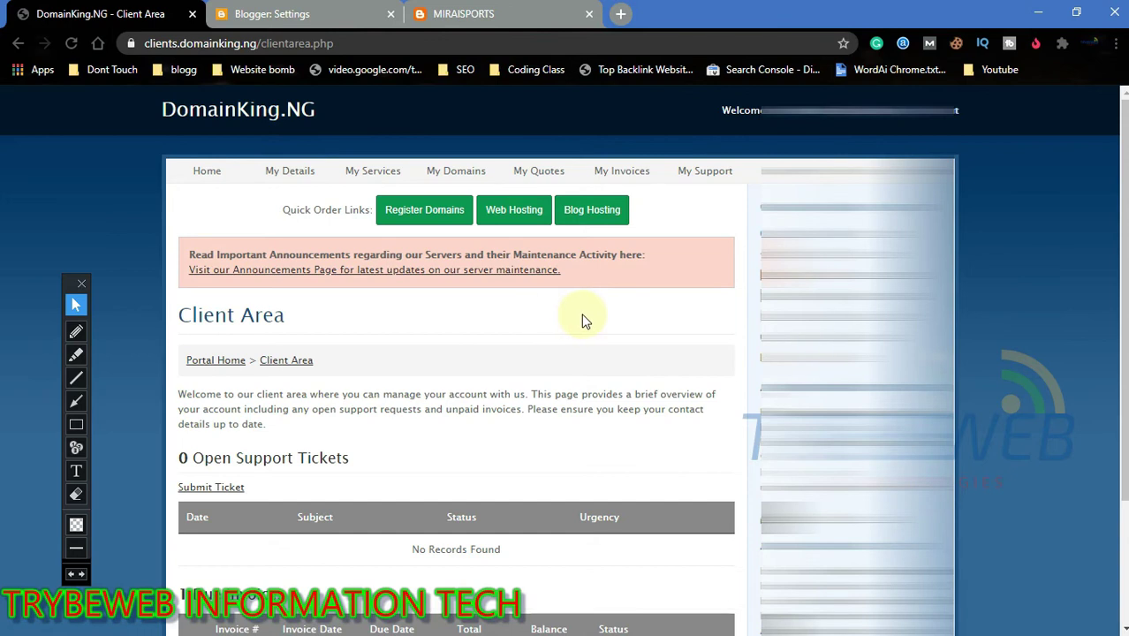
Step: Outline the My Domains link with a red rectangle, return to the normal pointer and open the list of domains
{"action": "scroll", "coordinate": [1111, 182], "scroll_direction": "down", "scroll_amount": 1}
{"action": "scroll", "coordinate": [1115, 172], "scroll_direction": "down", "scroll_amount": 1}
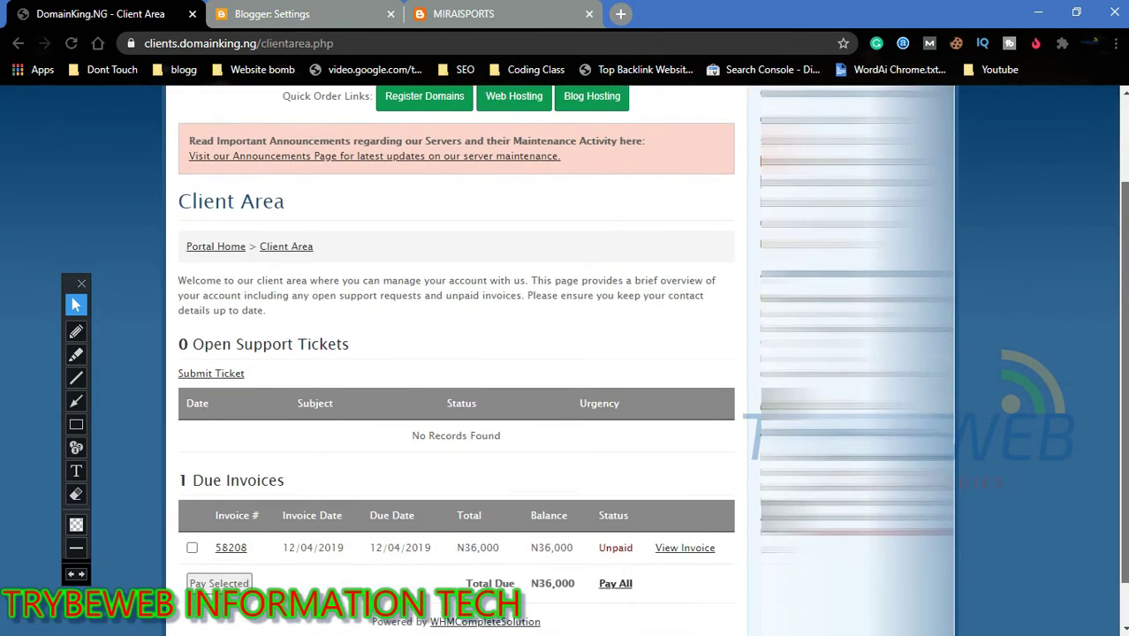
{"action": "scroll", "coordinate": [1122, 170], "scroll_direction": "up", "scroll_amount": 1}
{"action": "scroll", "coordinate": [1122, 170], "scroll_direction": "up", "scroll_amount": 1}
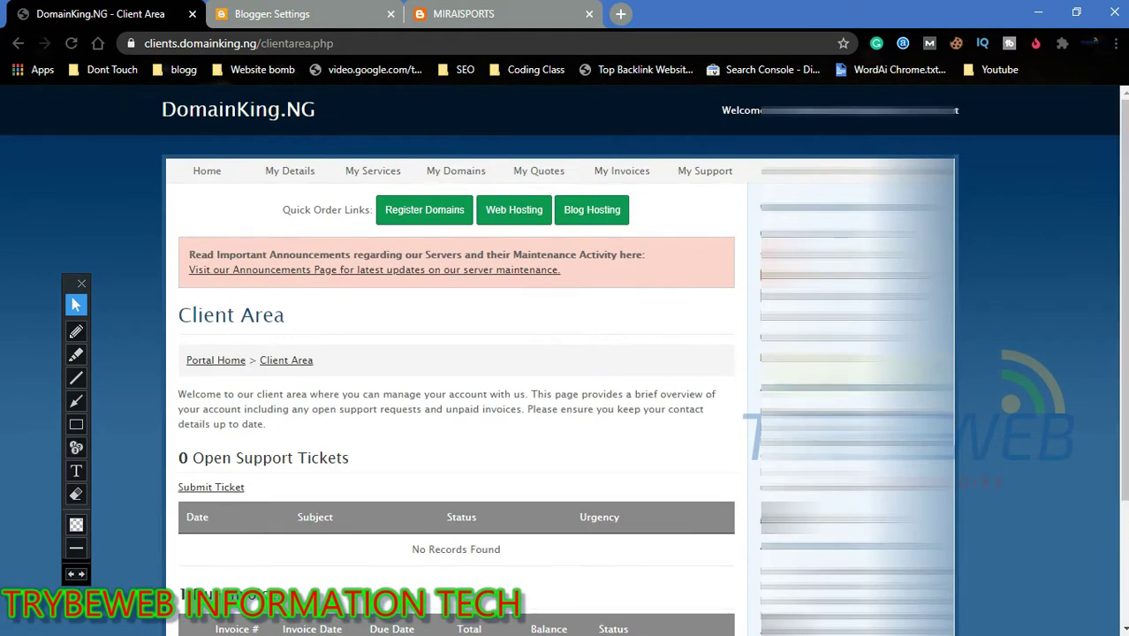
{"action": "left_click", "coordinate": [76, 424]}
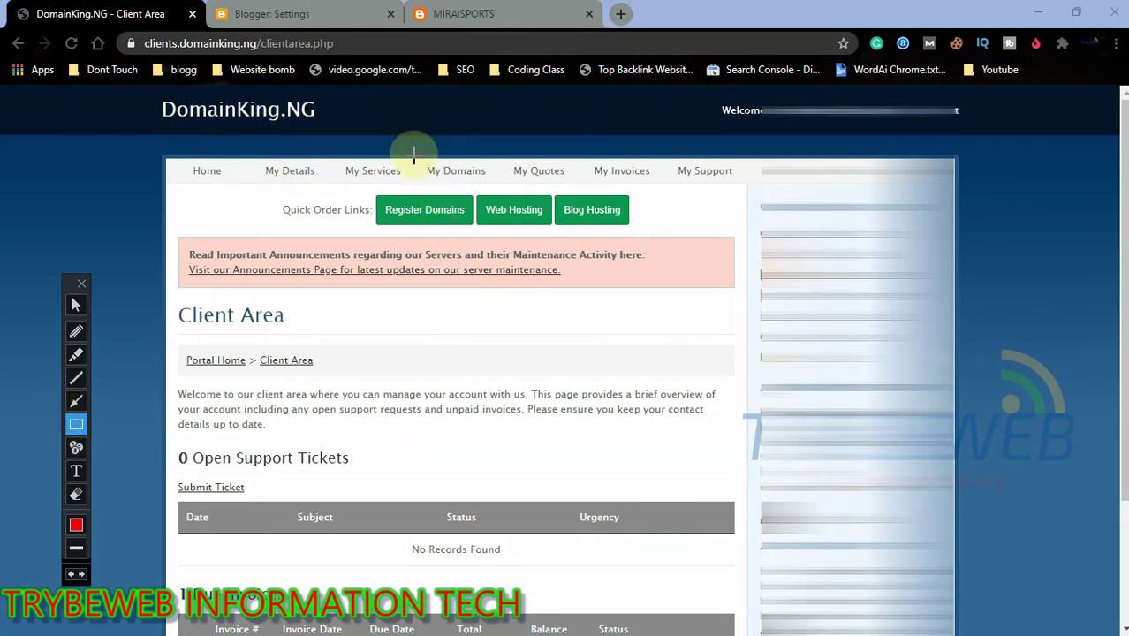
{"action": "mouse_move", "coordinate": [412, 159]}
{"action": "left_mouse_down"}
{"action": "mouse_move", "coordinate": [454, 186]}
{"action": "mouse_move", "coordinate": [492, 190]}
{"action": "left_mouse_up"}
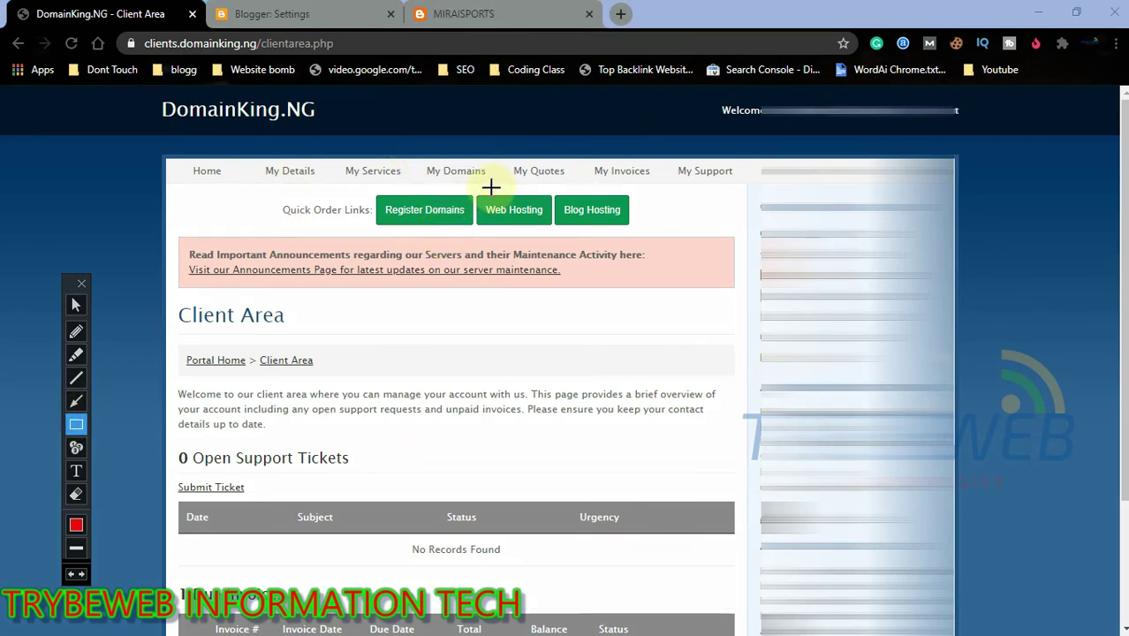
{"action": "left_click", "coordinate": [78, 304]}
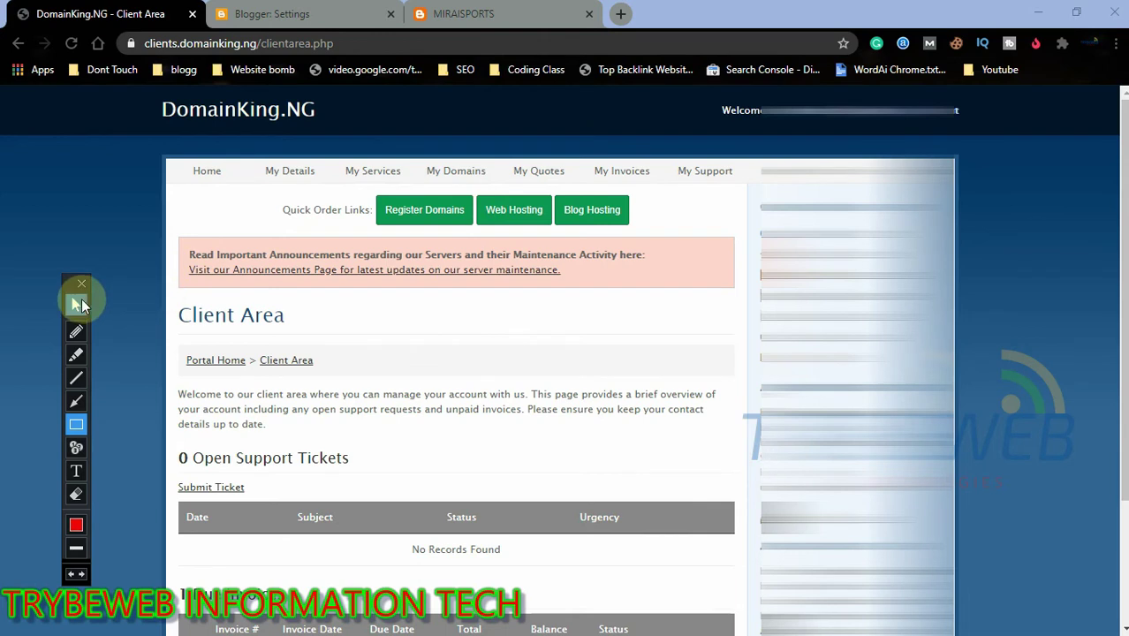
{"action": "left_click", "coordinate": [440, 177]}
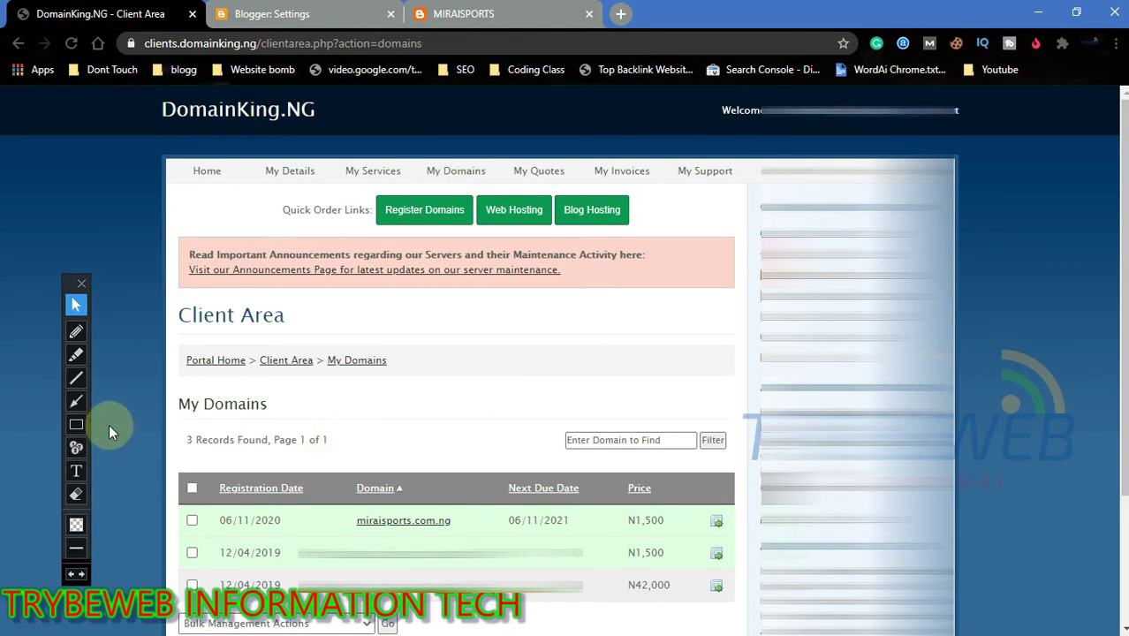
Step: Outline the miraisports.com.ng name, next due date, price and registration date with red rectangles, and undo all the outlines
{"action": "left_click", "coordinate": [77, 407]}
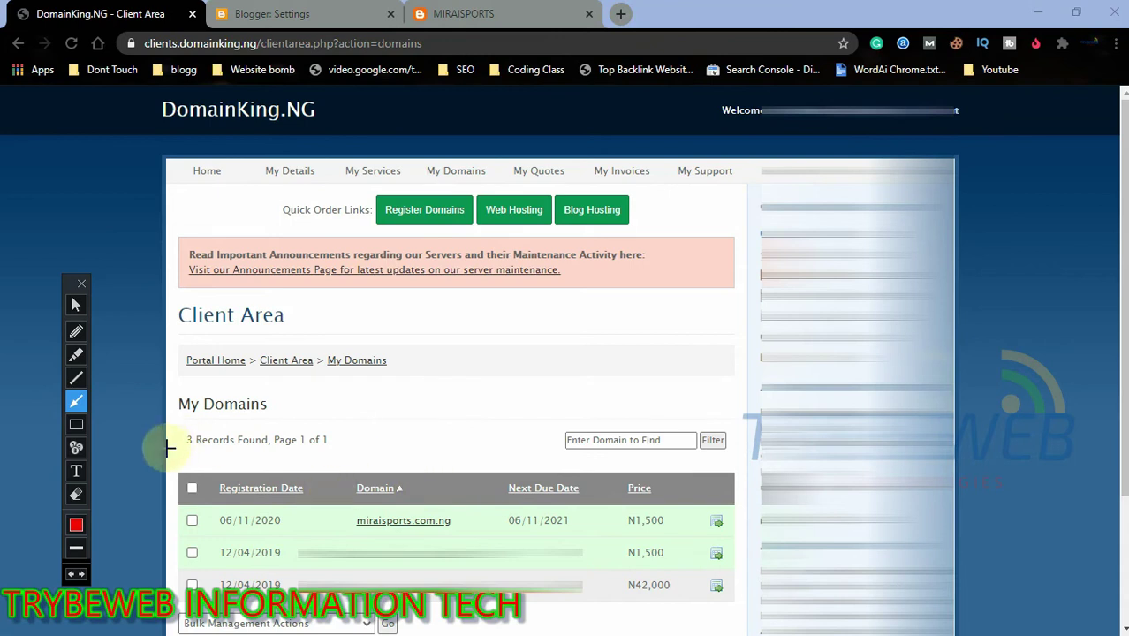
{"action": "left_click", "coordinate": [77, 425]}
{"action": "left_click_drag", "start_coordinate": [342, 508], "coordinate": [469, 532]}
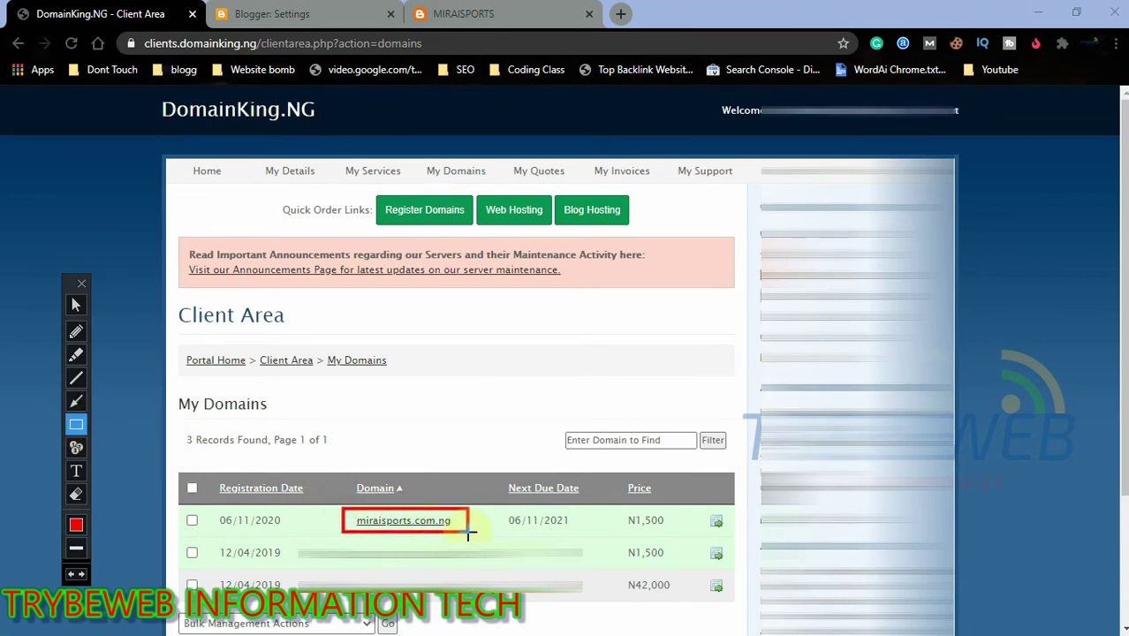
{"action": "left_click_drag", "start_coordinate": [499, 507], "coordinate": [584, 534]}
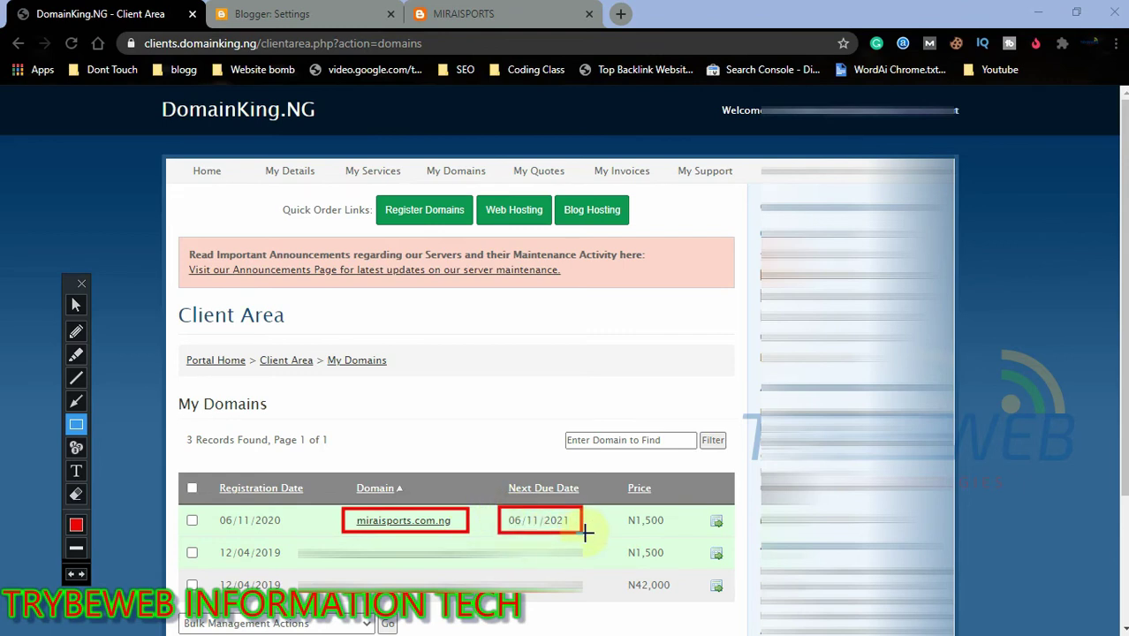
{"action": "left_click_drag", "start_coordinate": [618, 507], "coordinate": [679, 535]}
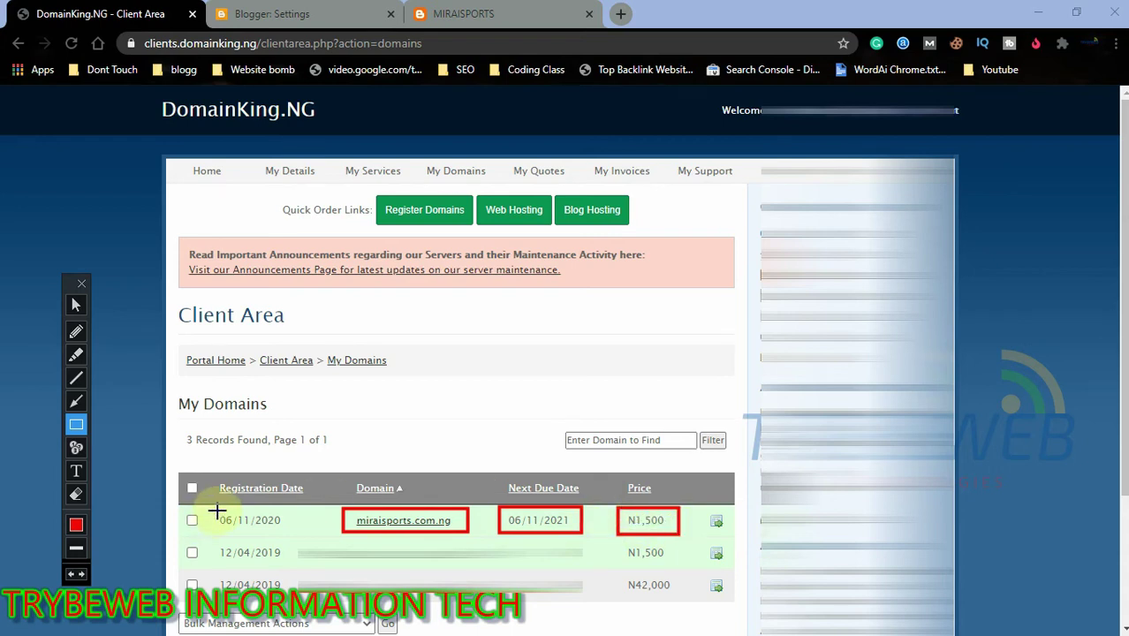
{"action": "mouse_move", "coordinate": [210, 508]}
{"action": "left_mouse_down"}
{"action": "mouse_move", "coordinate": [239, 526]}
{"action": "mouse_move", "coordinate": [295, 532]}
{"action": "left_mouse_up"}
{"action": "key", "text": "ctrl+z"}
{"action": "key", "text": "ctrl+z"}
{"action": "key", "text": "ctrl+z"}
{"action": "key", "text": "ctrl+z"}
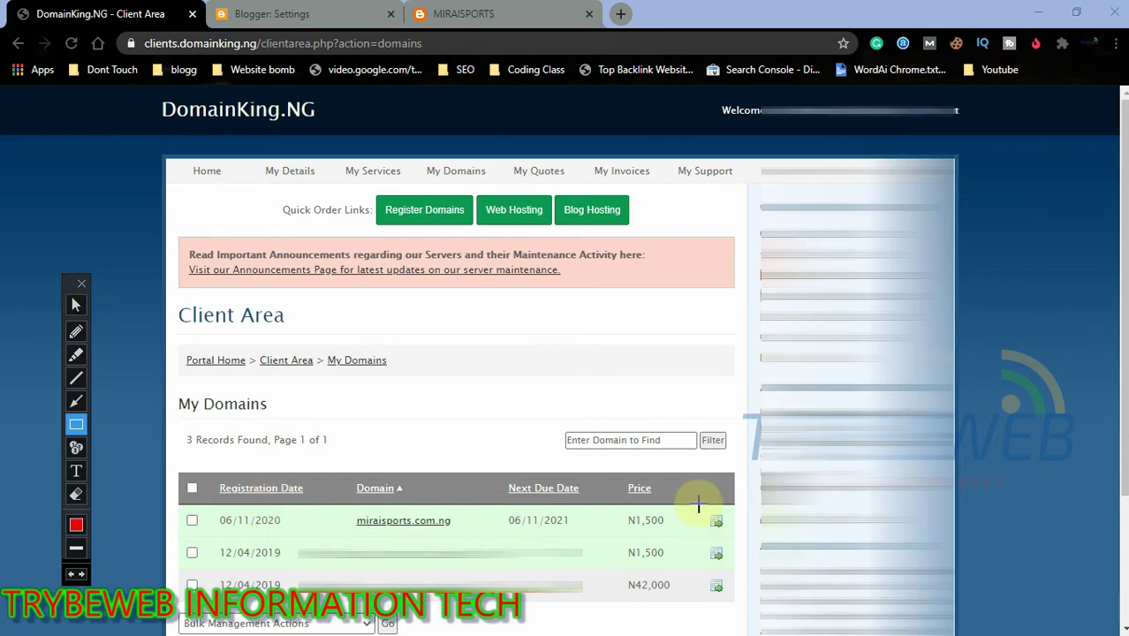
Step: Outline the manage icon of miraisports.com.ng in red, undo the outline and open the domain's details page
{"action": "mouse_move", "coordinate": [702, 510]}
{"action": "left_mouse_down"}
{"action": "mouse_move", "coordinate": [742, 537]}
{"action": "mouse_move", "coordinate": [732, 533]}
{"action": "left_mouse_up"}
{"action": "key", "text": "ctrl+z"}
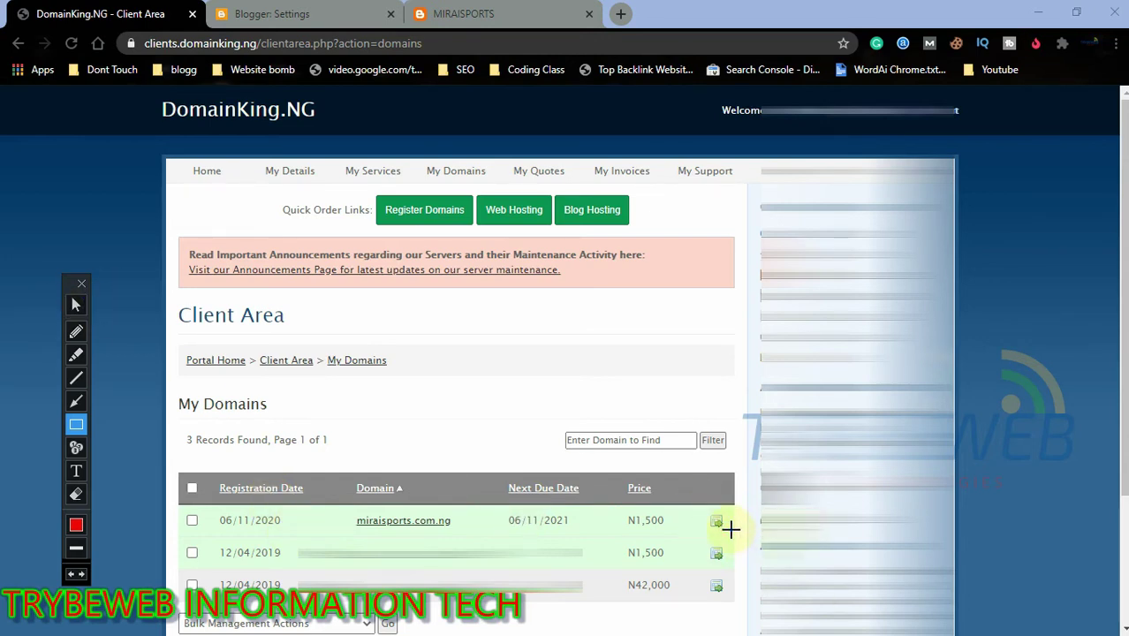
{"action": "left_click", "coordinate": [77, 306]}
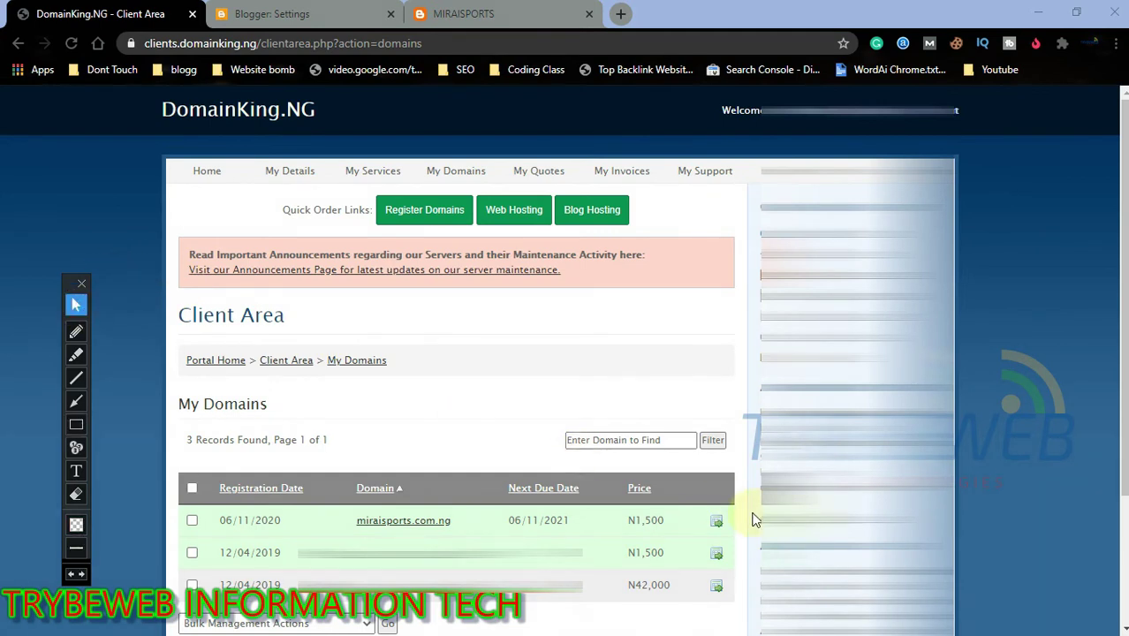
{"action": "left_click", "coordinate": [717, 523]}
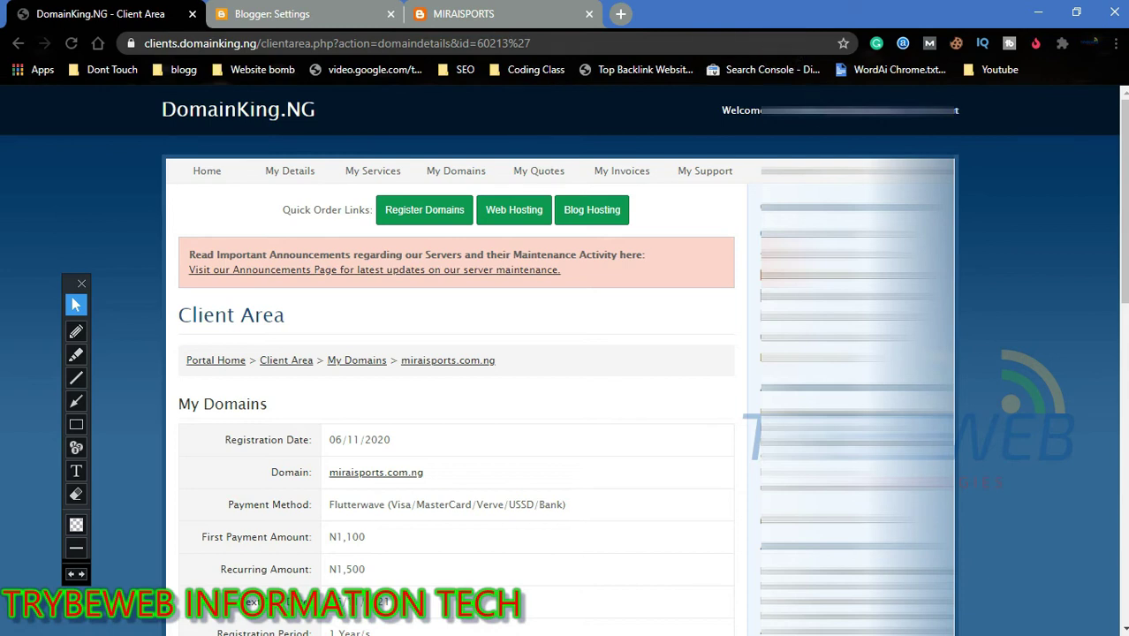
Step: Copy the domain name miraisports.com.ng from the domain's details table
{"action": "left_click_drag", "start_coordinate": [1122, 123], "coordinate": [1108, 183]}
{"action": "left_click_drag", "start_coordinate": [428, 294], "coordinate": [332, 305]}
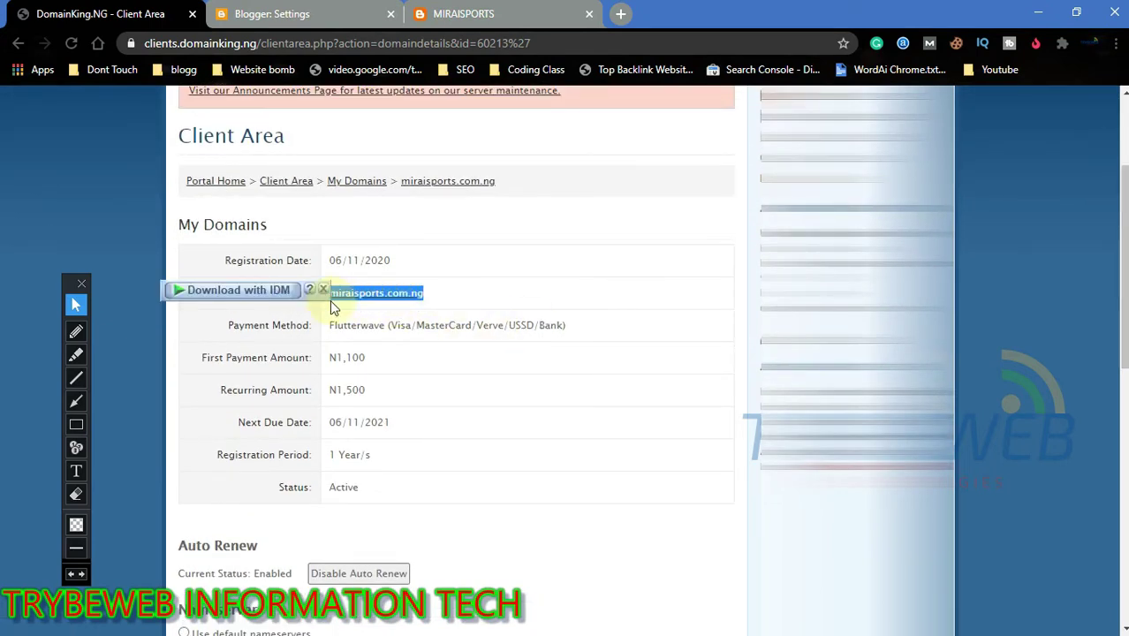
{"action": "right_click", "coordinate": [347, 292]}
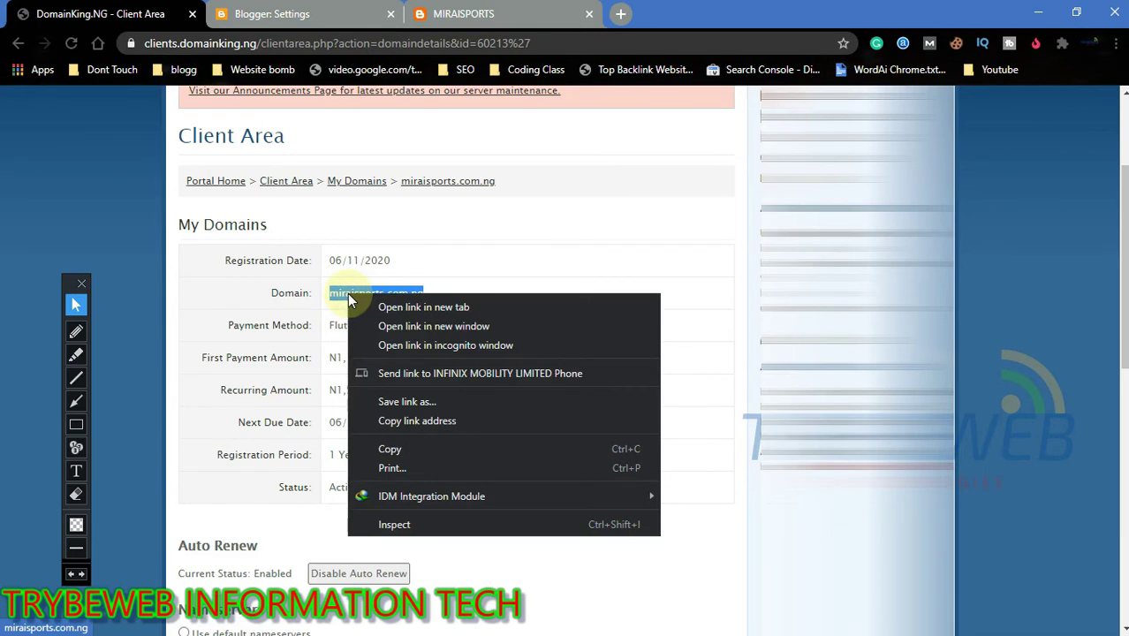
{"action": "left_click", "coordinate": [418, 450]}
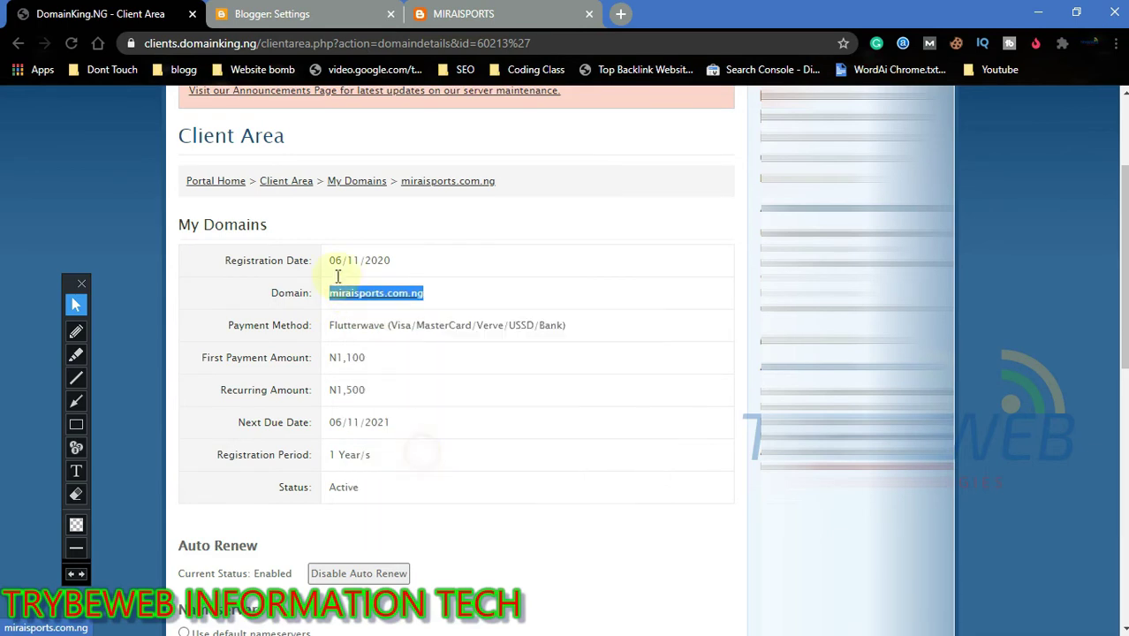
Step: Switch to the Blogger settings, paste miraisports.com.ng as the blog's custom domain and try to save it
{"action": "left_click", "coordinate": [277, 27]}
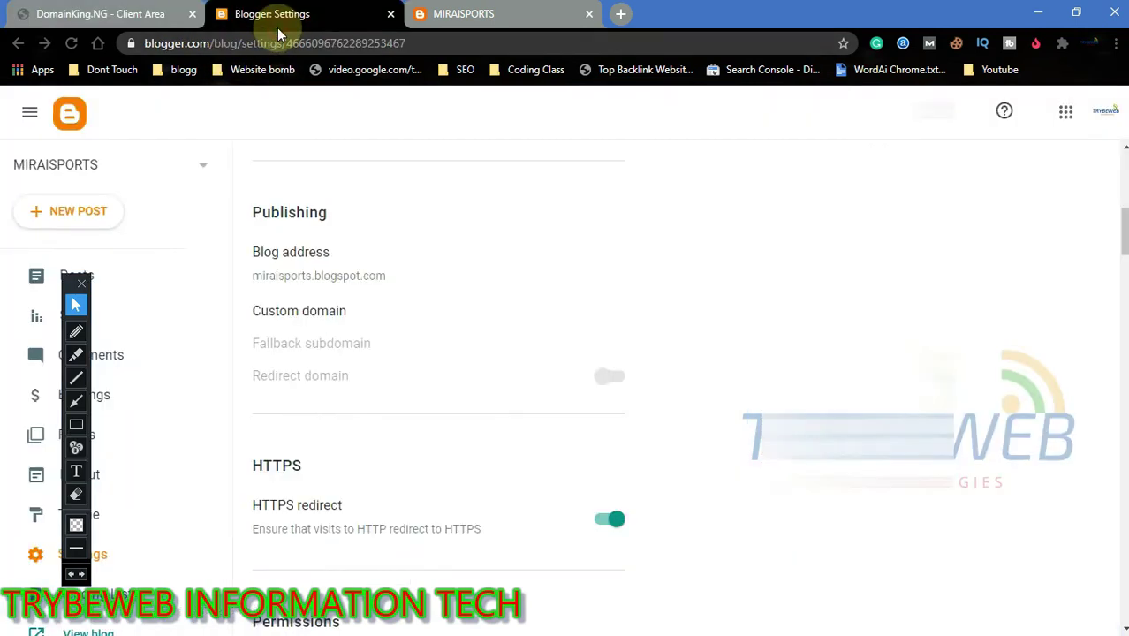
{"action": "left_click", "coordinate": [315, 314]}
{"action": "left_click", "coordinate": [467, 319]}
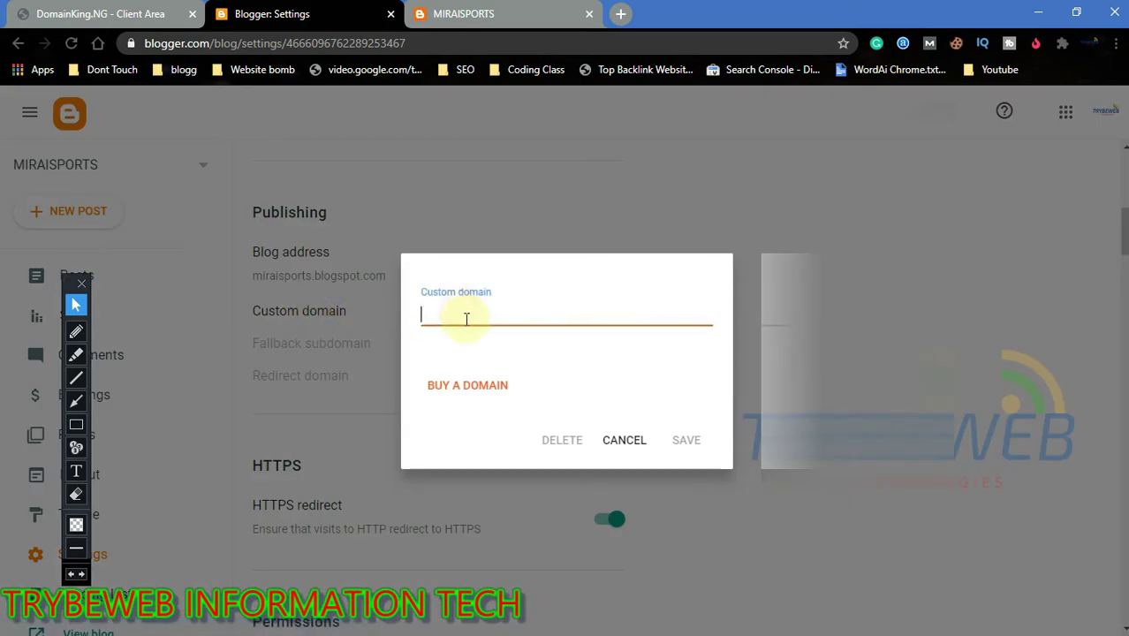
{"action": "key", "text": "ctrl+v"}
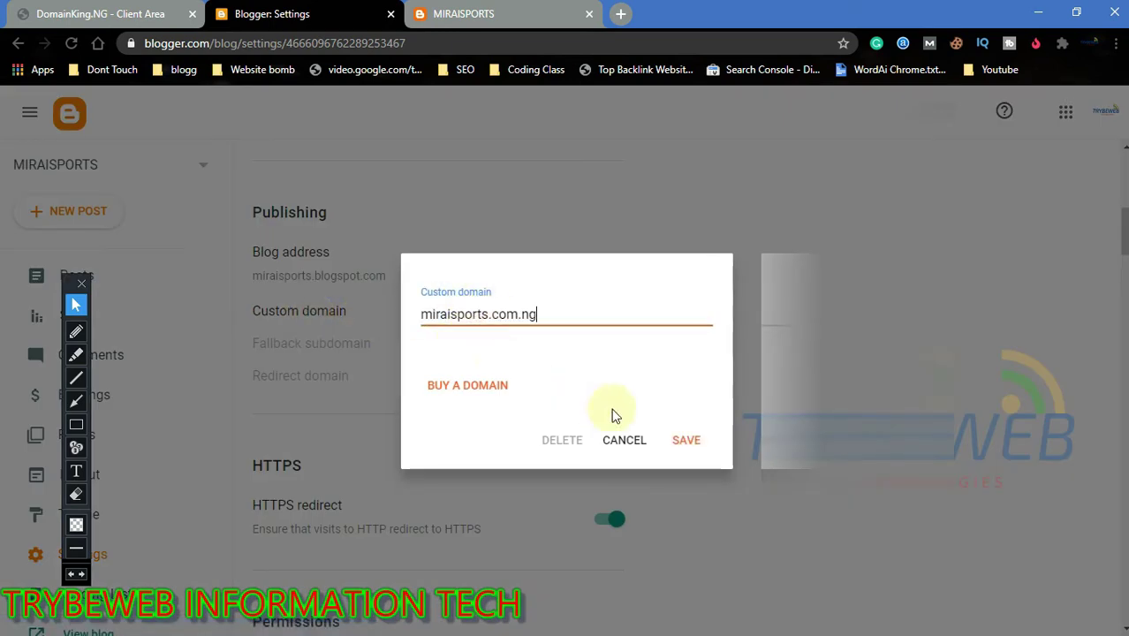
{"action": "left_click", "coordinate": [682, 442]}
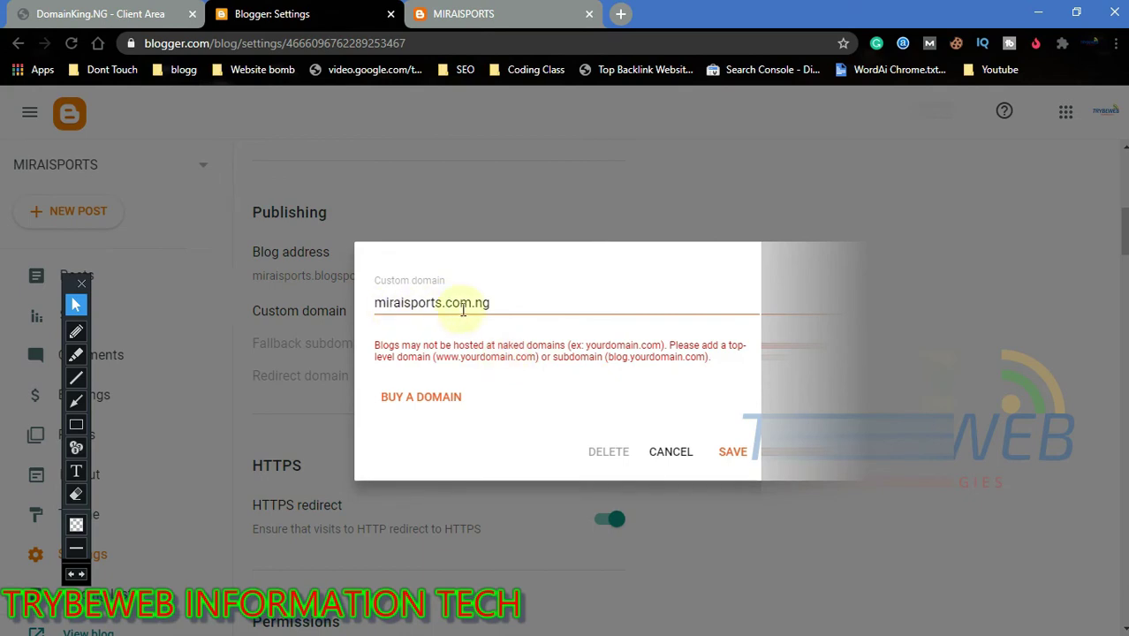
{"action": "left_click", "coordinate": [376, 303]}
{"action": "type", "text": "www"}
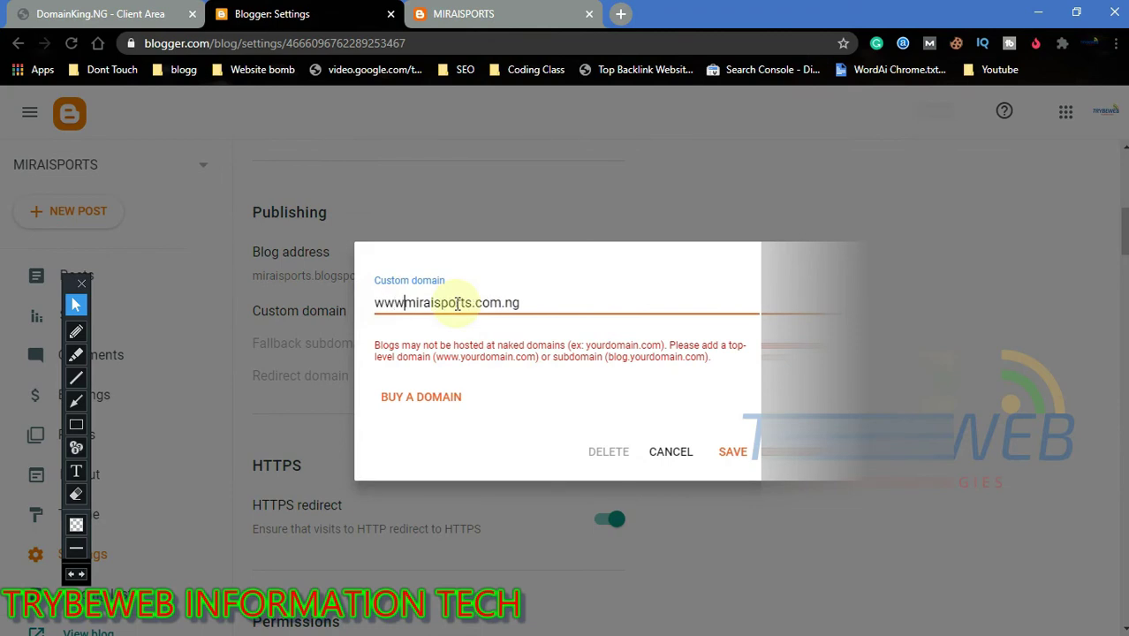
{"action": "type", "text": "."}
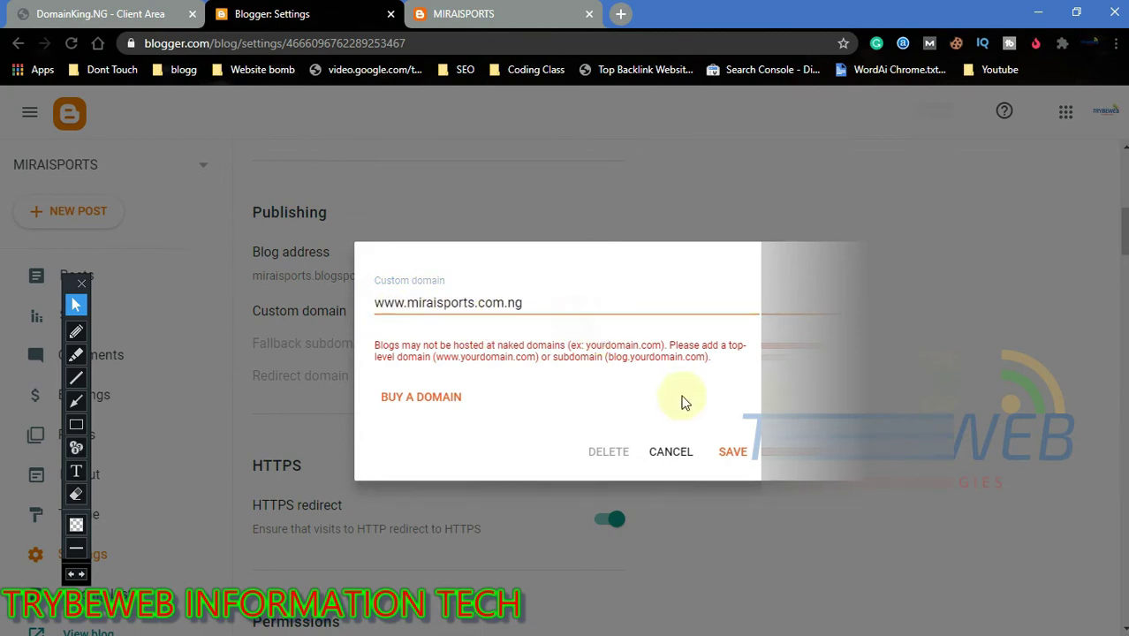
{"action": "left_click", "coordinate": [726, 451]}
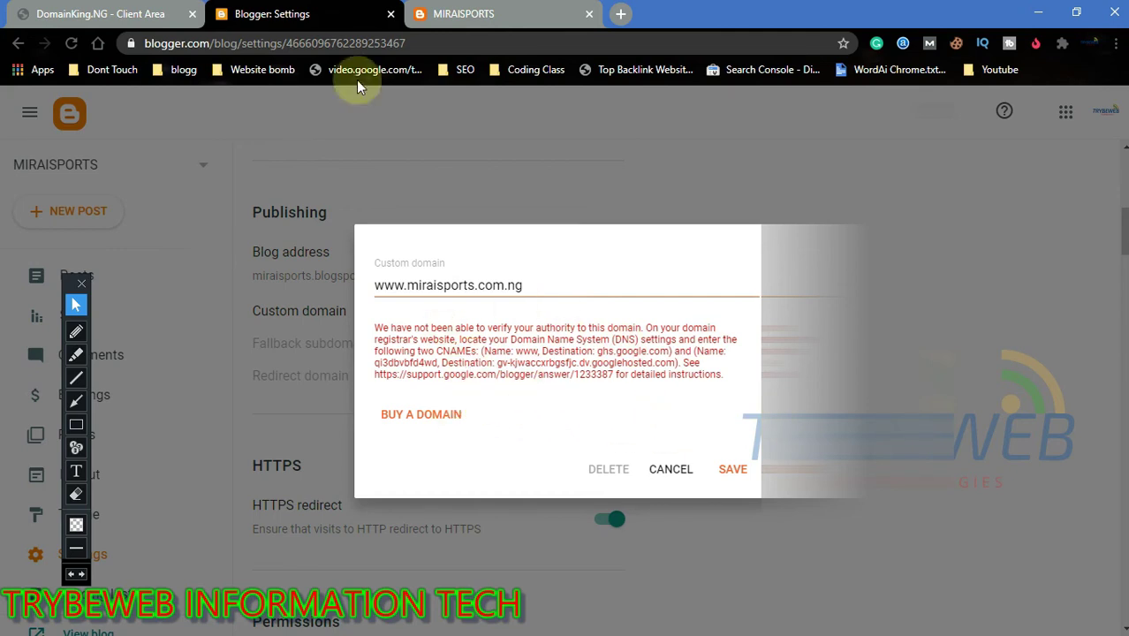
Step: Switch back to the DomainKing domain details and examine the nameserver settings and management tools of miraisports.com.ng
{"action": "left_click", "coordinate": [154, 14]}
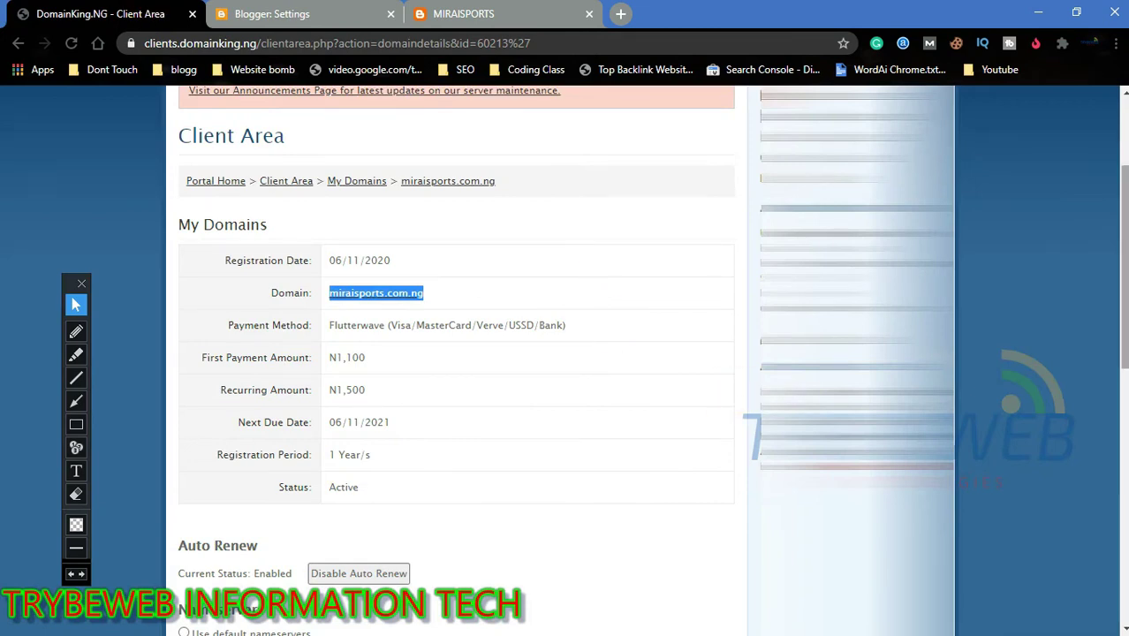
{"action": "scroll", "coordinate": [743, 391], "scroll_direction": "down", "scroll_amount": 4}
{"action": "scroll", "coordinate": [456, 353], "scroll_direction": "down", "scroll_amount": 2}
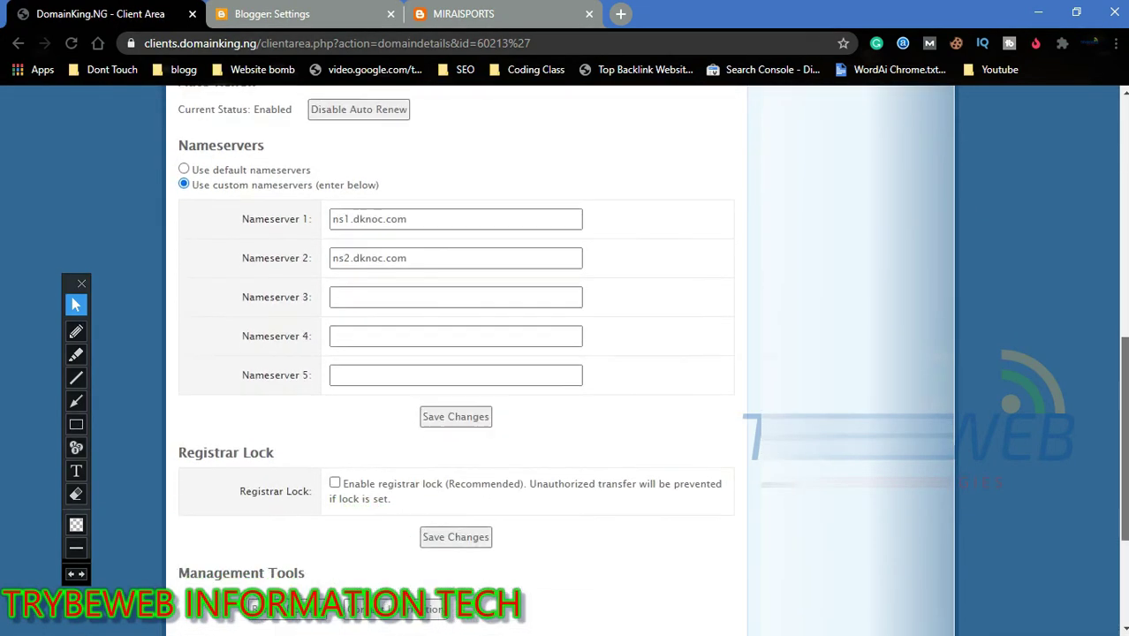
{"action": "scroll", "coordinate": [456, 354], "scroll_direction": "down", "scroll_amount": 1}
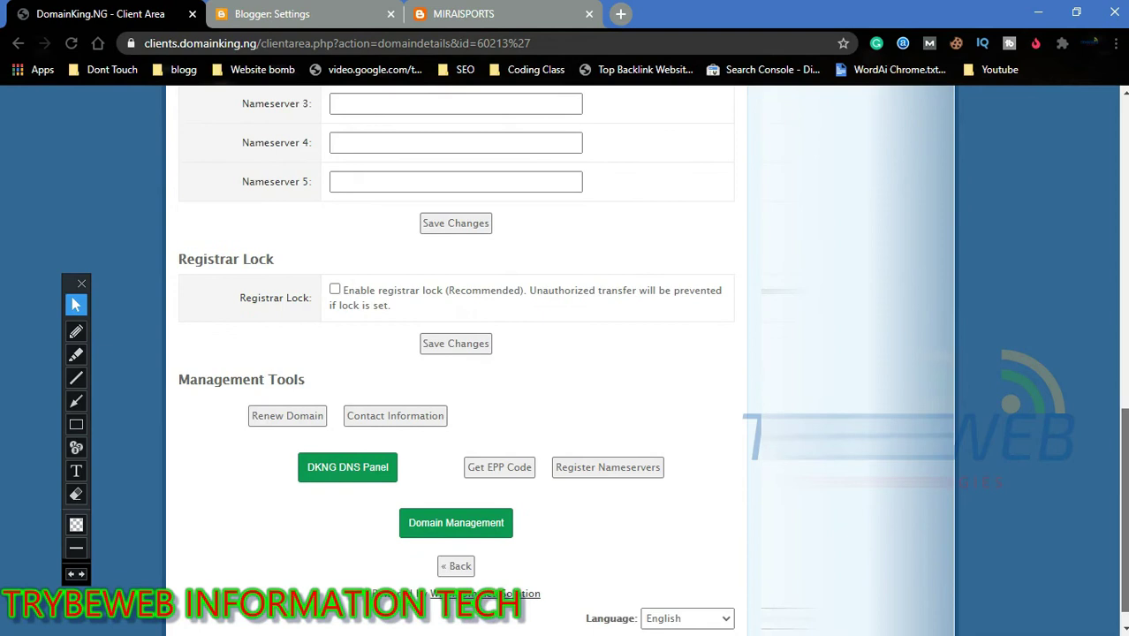
{"action": "scroll", "coordinate": [1109, 517], "scroll_direction": "down", "scroll_amount": 1}
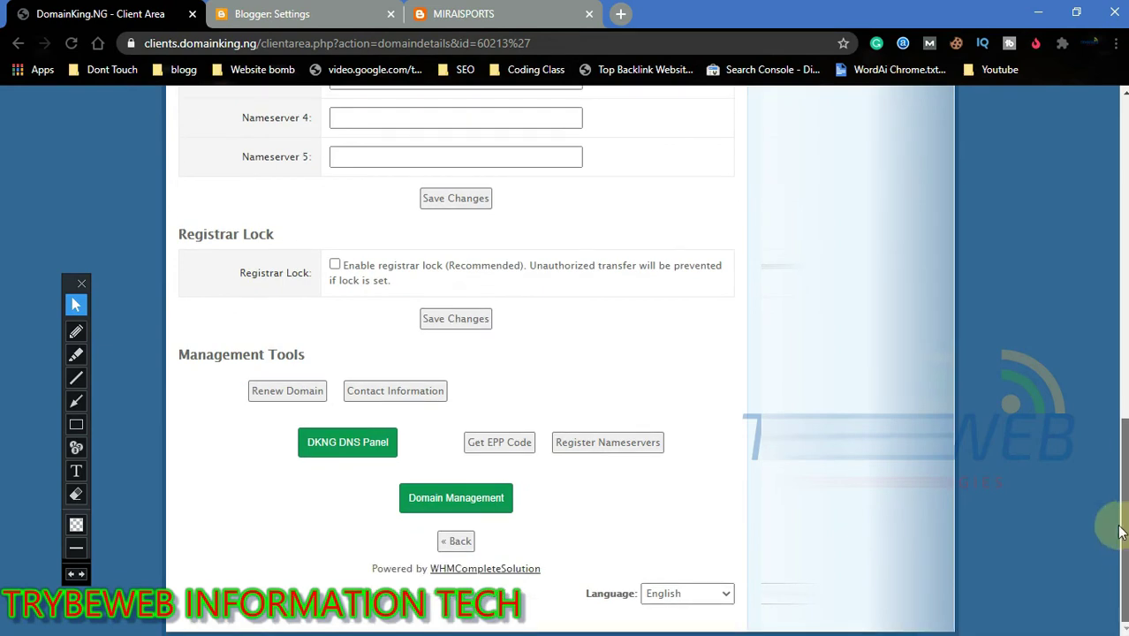
{"action": "left_click_drag", "start_coordinate": [1109, 518], "coordinate": [1101, 409]}
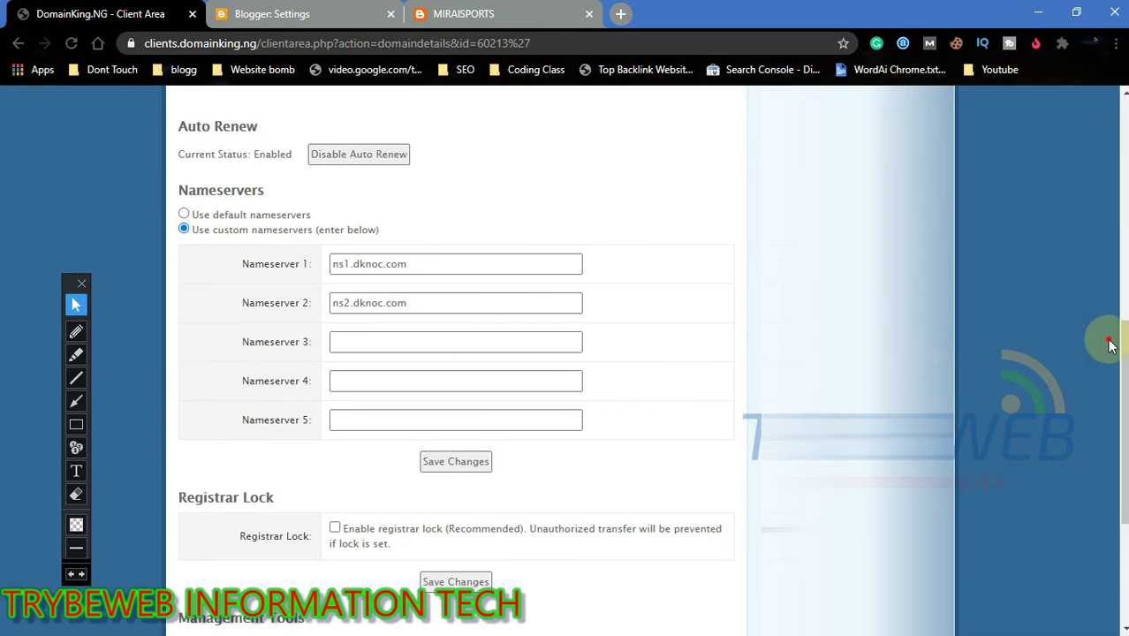
{"action": "scroll", "coordinate": [1111, 345], "scroll_direction": "up", "scroll_amount": 1}
{"action": "left_click_drag", "start_coordinate": [1113, 343], "coordinate": [1122, 495]}
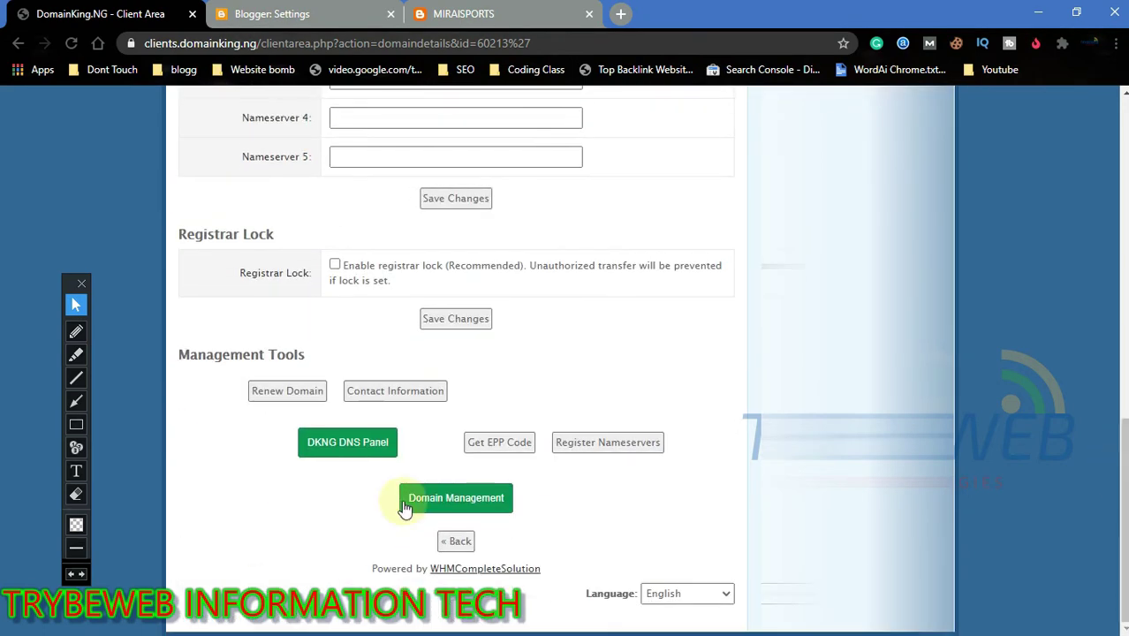
Step: Outline the Domain Management button with a red rectangle, return to the normal pointer and open Domain Management
{"action": "left_click", "coordinate": [76, 425]}
{"action": "mouse_move", "coordinate": [383, 528]}
{"action": "left_mouse_down"}
{"action": "mouse_move", "coordinate": [467, 565]}
{"action": "mouse_move", "coordinate": [529, 571]}
{"action": "left_mouse_up"}
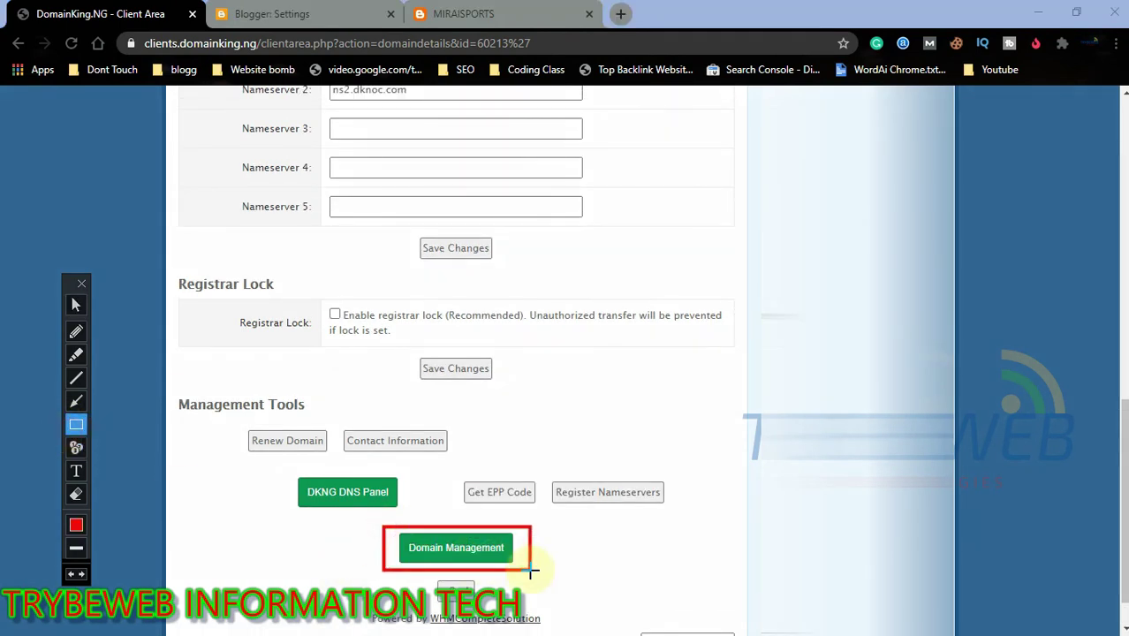
{"action": "left_click", "coordinate": [76, 304]}
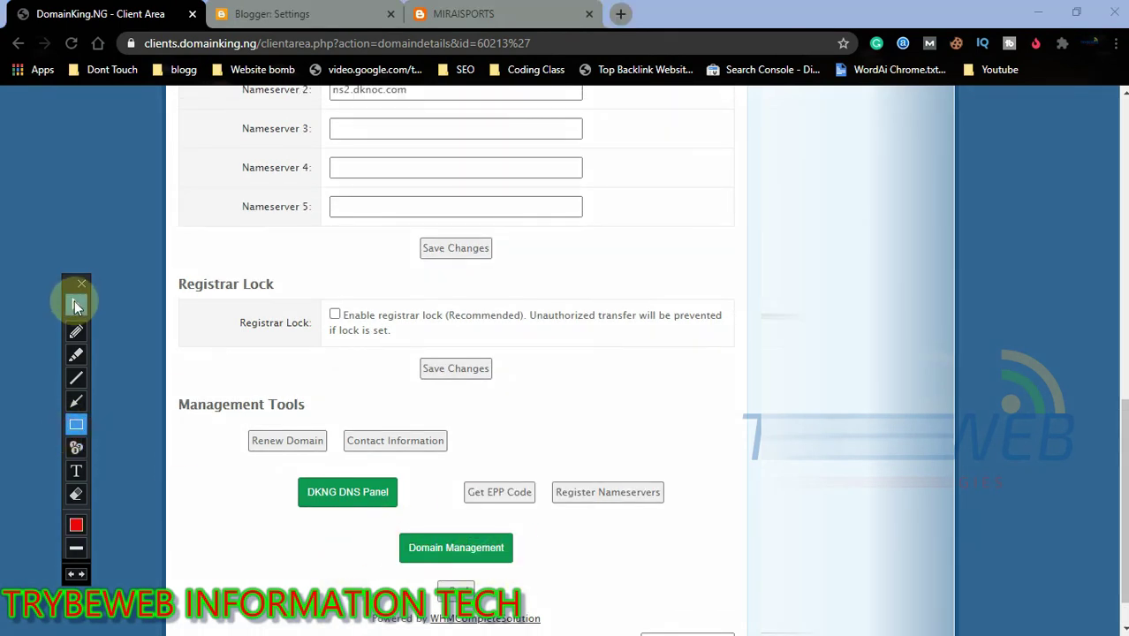
{"action": "left_click", "coordinate": [484, 566]}
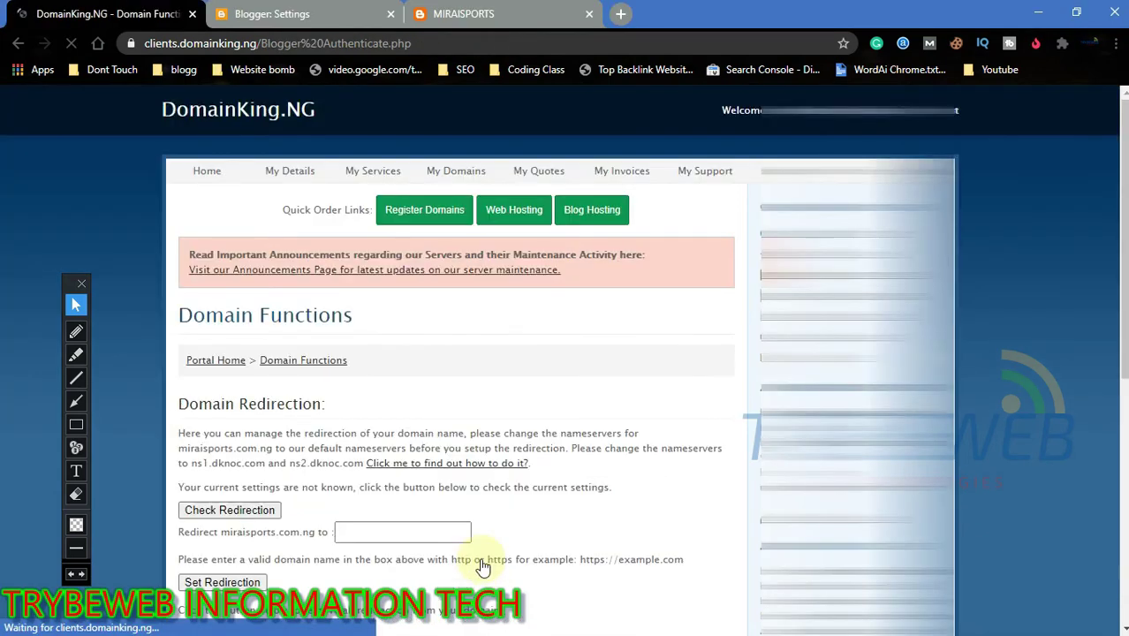
Step: Go to the Apply Blogspot DNS Zone Template section and try setting up the Blogger settings with both CNAME fields empty
{"action": "left_click_drag", "start_coordinate": [1124, 203], "coordinate": [1115, 475]}
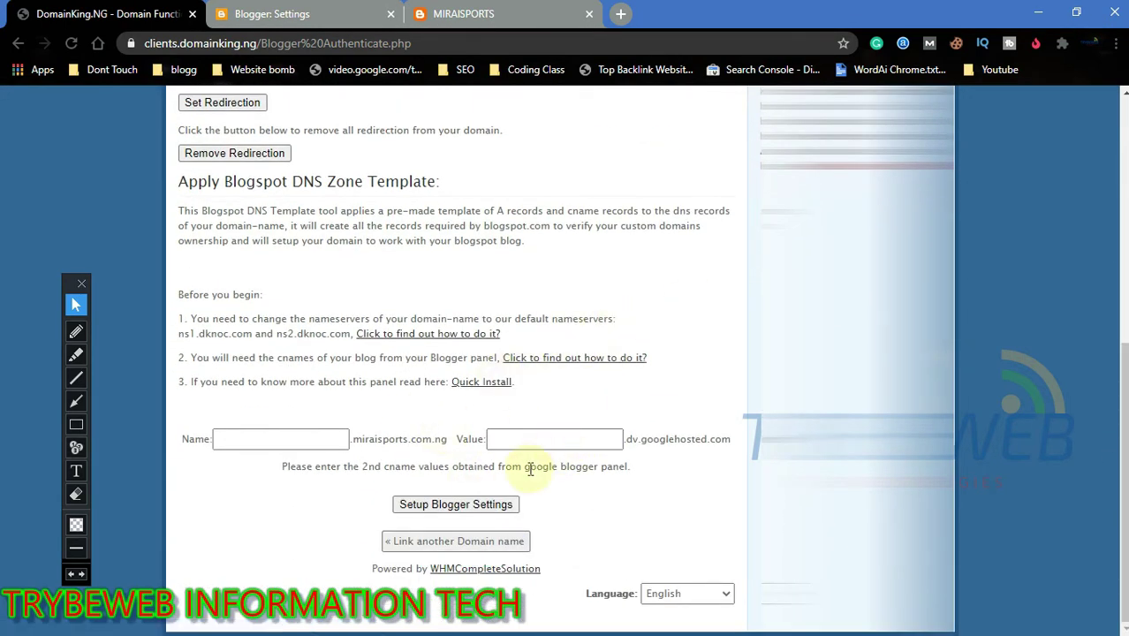
{"action": "left_click", "coordinate": [508, 504]}
{"action": "left_click", "coordinate": [284, 439]}
{"action": "left_click", "coordinate": [512, 437]}
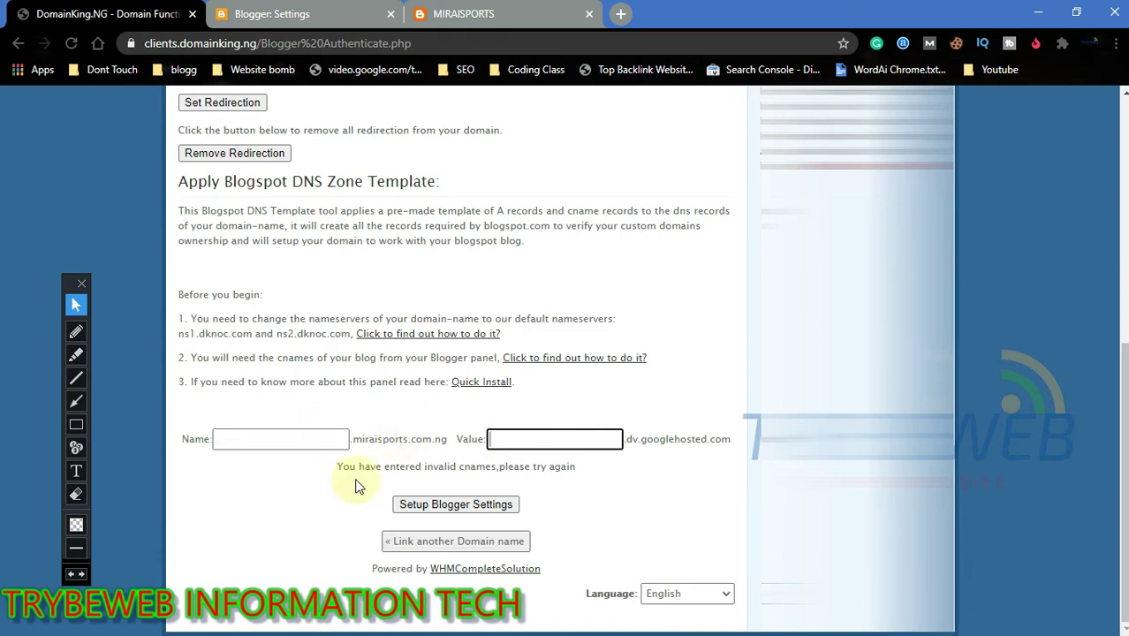
{"action": "left_click_drag", "start_coordinate": [1122, 435], "coordinate": [1115, 379]}
{"action": "scroll", "coordinate": [1115, 378], "scroll_direction": "up", "scroll_amount": 2}
{"action": "scroll", "coordinate": [526, 330], "scroll_direction": "down", "scroll_amount": 3}
Step: Copy the second CNAME's verification name from Blogger's custom domain message into the Name field of DomainKing's Blogspot DNS template
{"action": "left_click", "coordinate": [327, 18]}
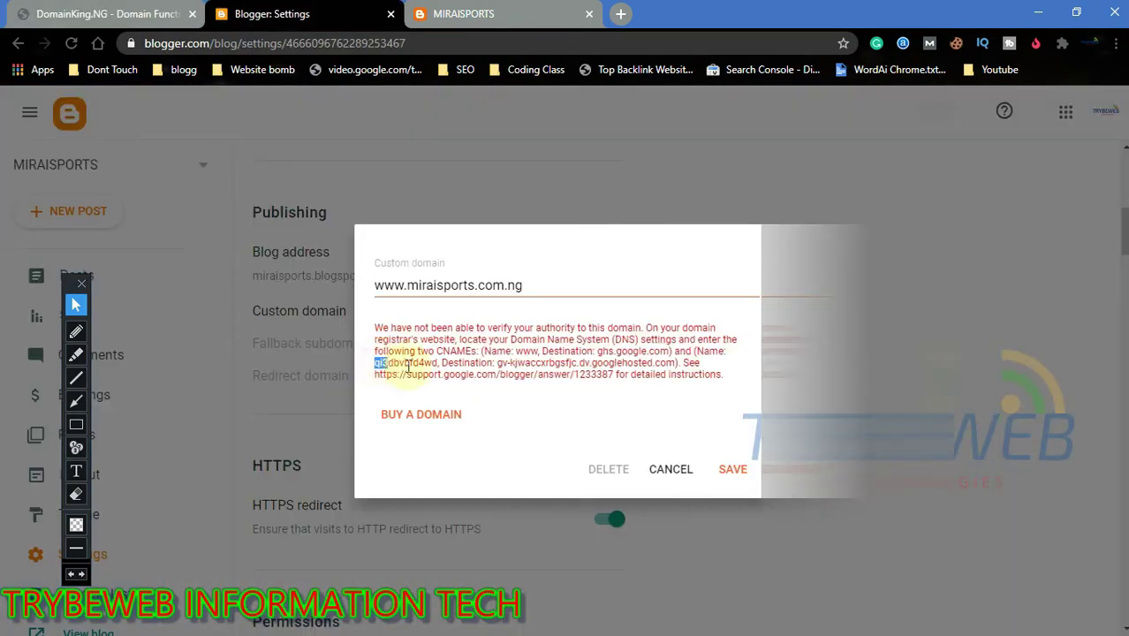
{"action": "left_click_drag", "start_coordinate": [408, 364], "coordinate": [434, 365]}
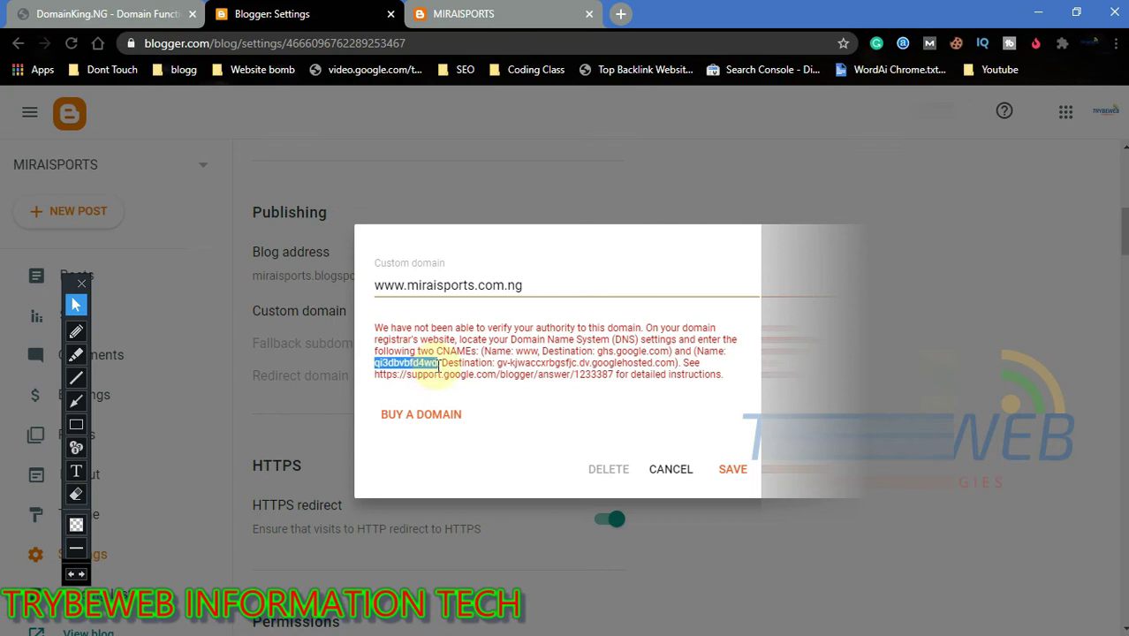
{"action": "left_click", "coordinate": [152, 16]}
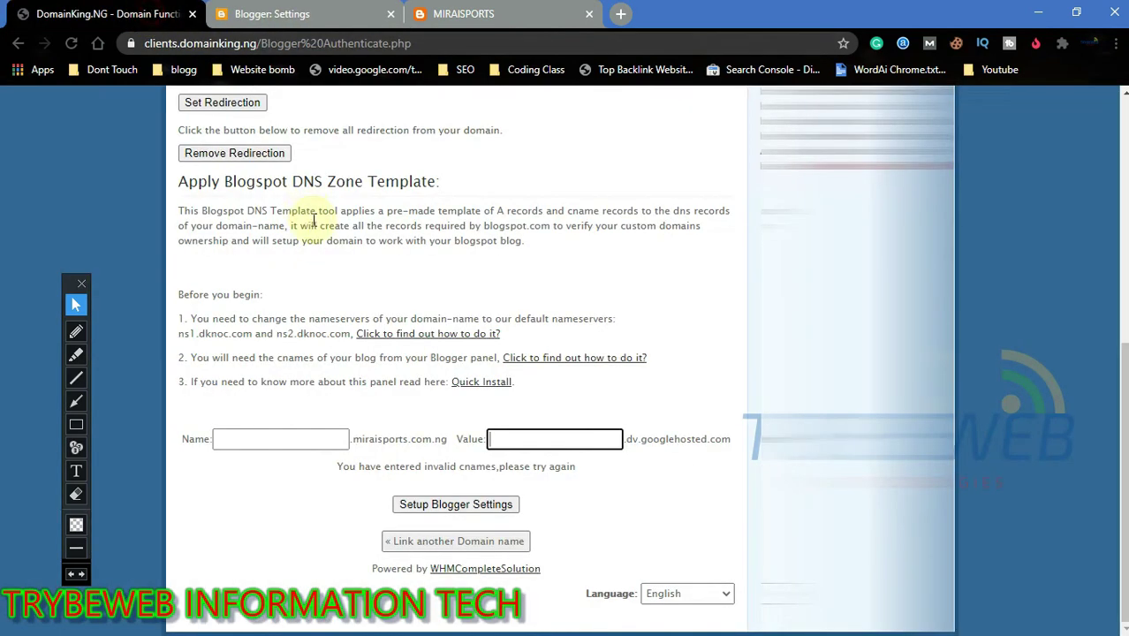
{"action": "left_click", "coordinate": [283, 431]}
{"action": "type", "text": "qi3dbvbfd4wd"}
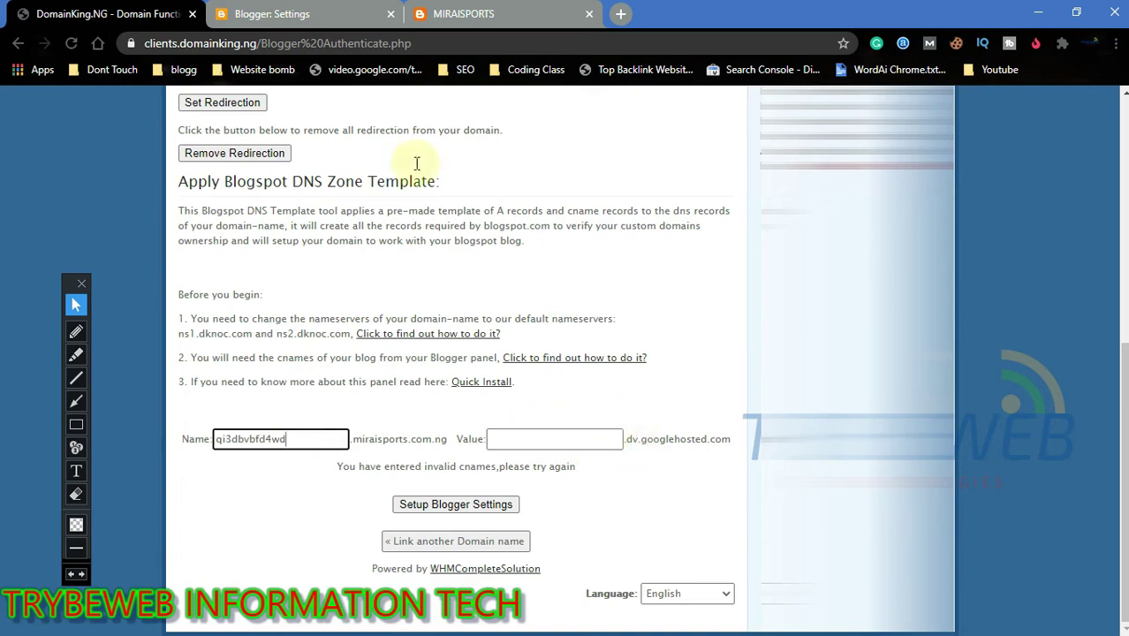
Step: Copy the second CNAME's verification destination, without .dv.googlehosted.com, from Blogger into the Value field of DomainKing's Blogspot DNS template
{"action": "left_click", "coordinate": [281, 14]}
{"action": "left_click", "coordinate": [512, 414]}
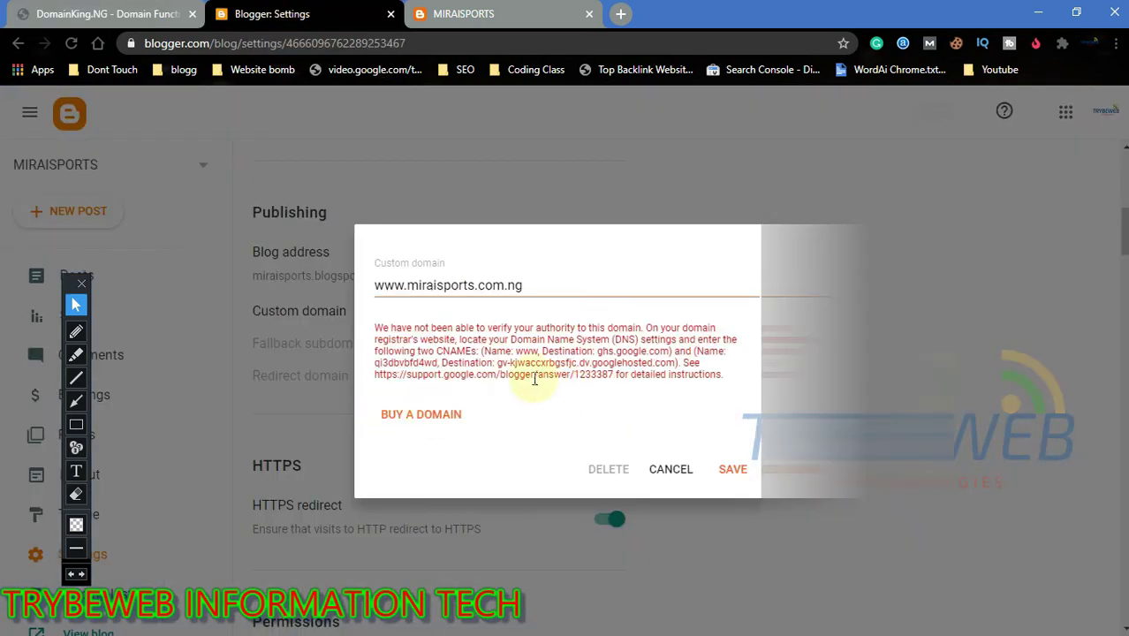
{"action": "left_click_drag", "start_coordinate": [536, 362], "coordinate": [567, 363]}
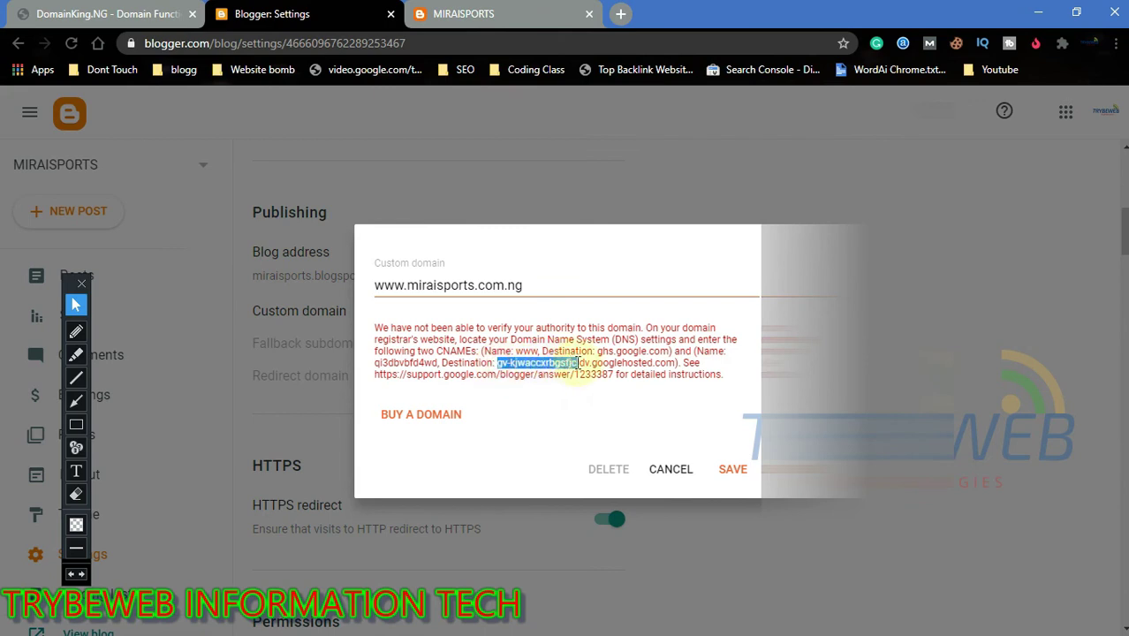
{"action": "left_click", "coordinate": [141, 14]}
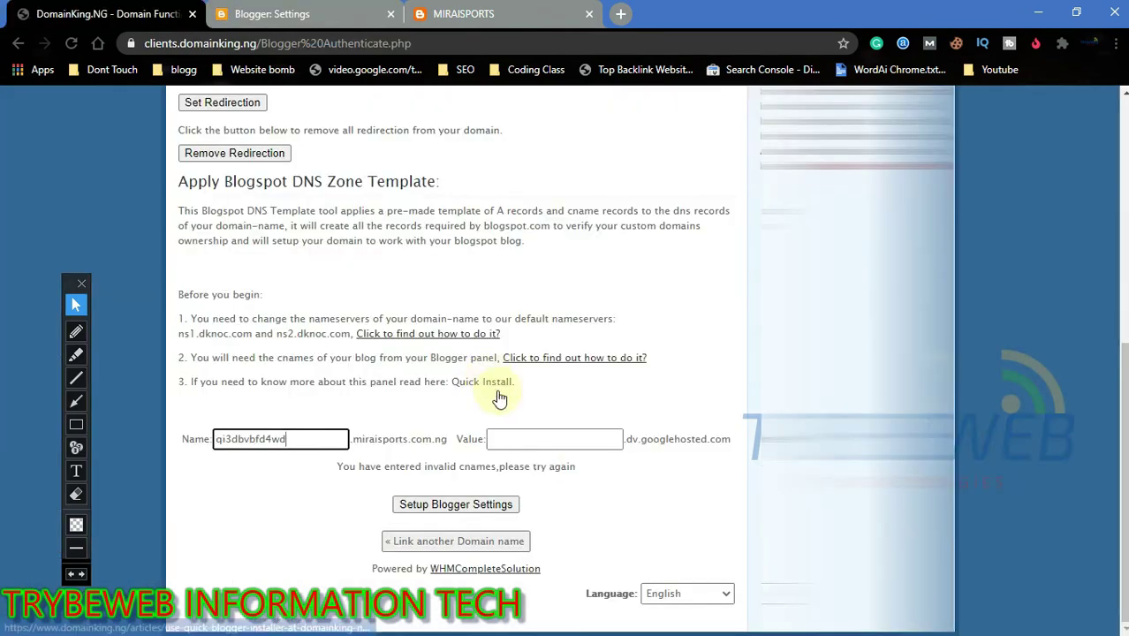
{"action": "left_click", "coordinate": [530, 442]}
{"action": "type", "text": "gv-kjwaccxrbgsfjc"}
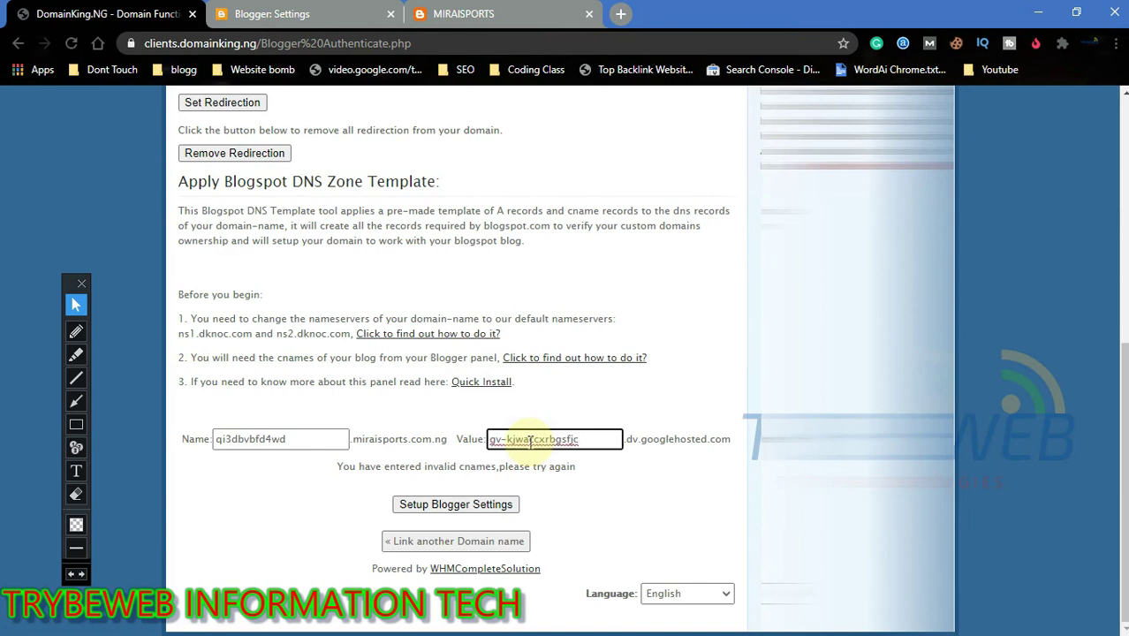
{"action": "left_click", "coordinate": [276, 514]}
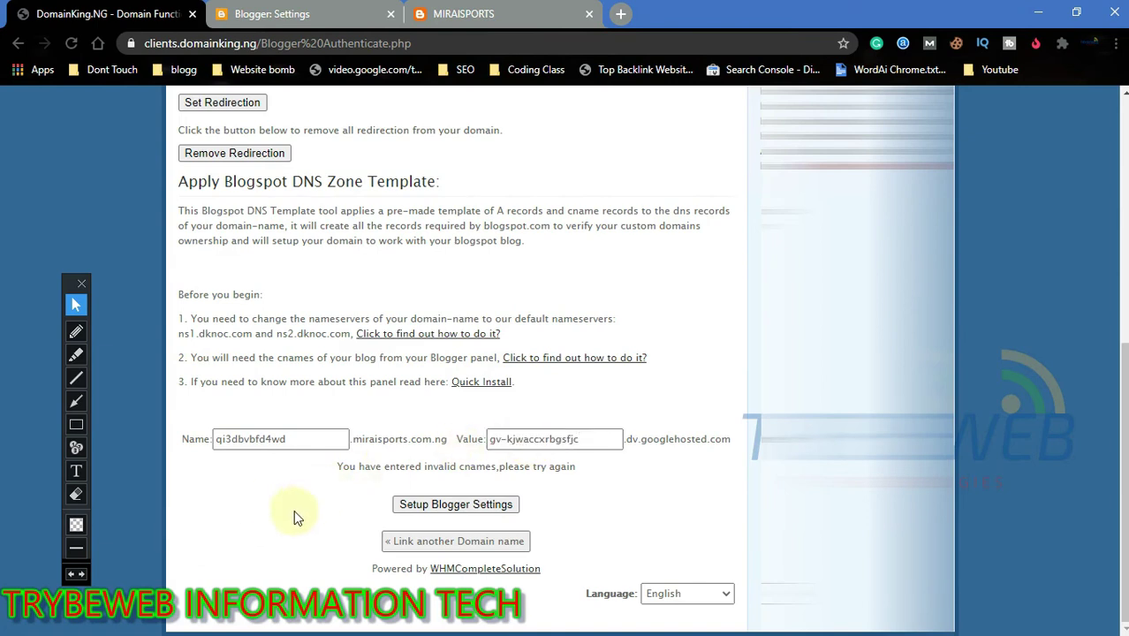
Step: Outline Setup Blogger Settings with a red rectangle, return to the normal pointer and submit the CNAME setup
{"action": "left_click", "coordinate": [75, 424]}
{"action": "left_click_drag", "start_coordinate": [375, 487], "coordinate": [529, 545]}
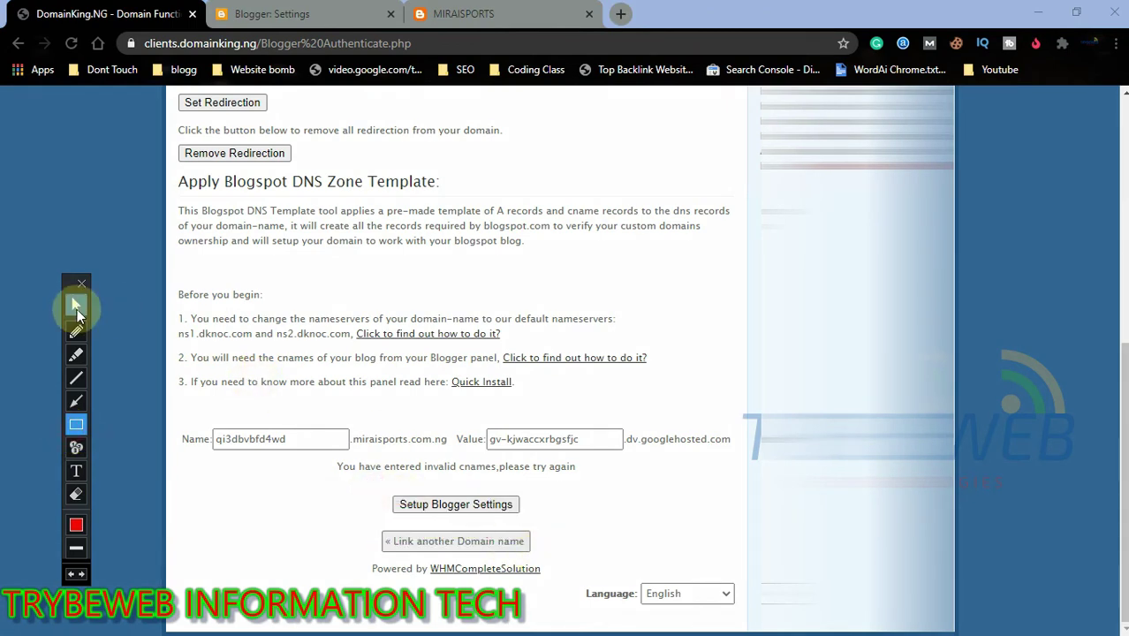
{"action": "left_click", "coordinate": [76, 305]}
{"action": "left_click", "coordinate": [409, 510]}
{"action": "left_click", "coordinate": [409, 509]}
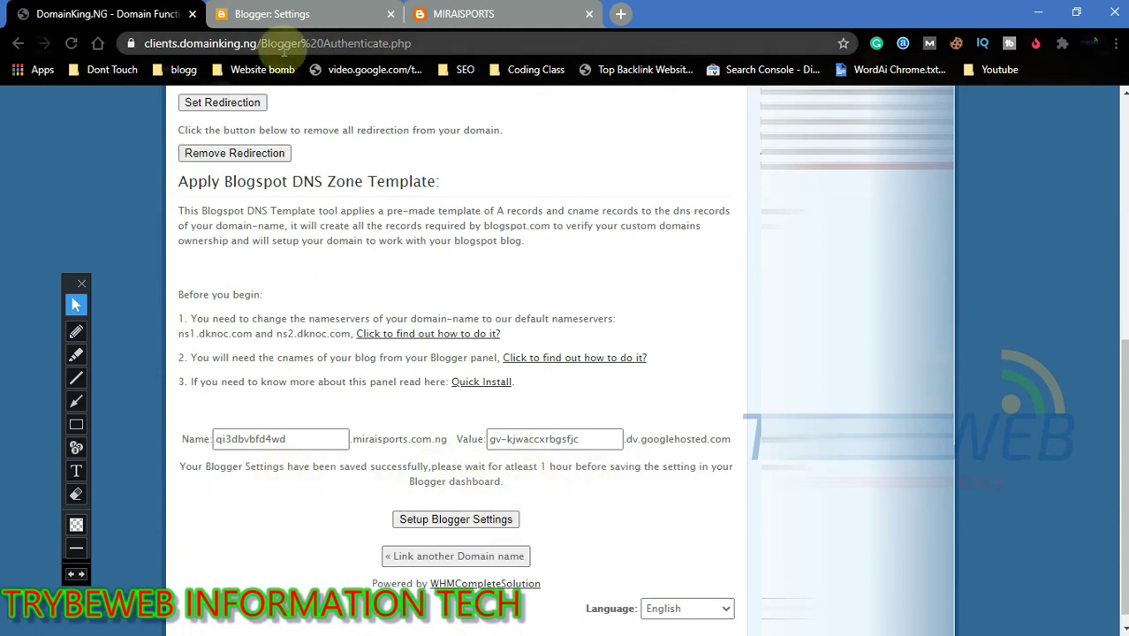
{"action": "left_click", "coordinate": [274, 13]}
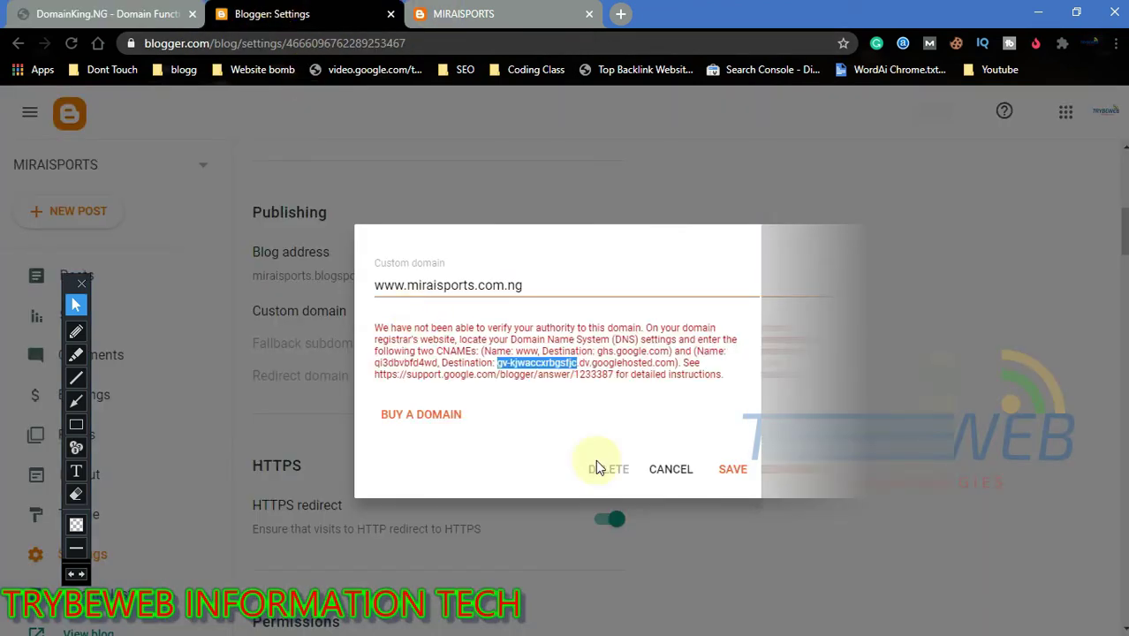
{"action": "left_click", "coordinate": [726, 474]}
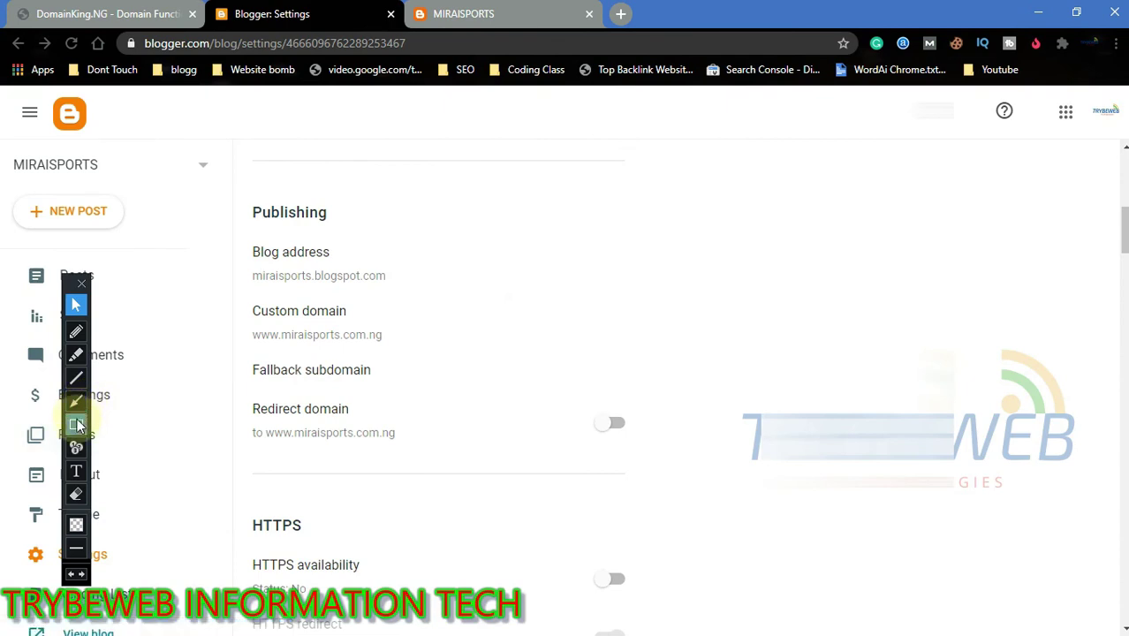
{"action": "left_click", "coordinate": [76, 425]}
{"action": "mouse_move", "coordinate": [242, 291]}
{"action": "left_mouse_down"}
{"action": "mouse_move", "coordinate": [328, 330]}
{"action": "mouse_move", "coordinate": [435, 354]}
{"action": "left_mouse_up"}
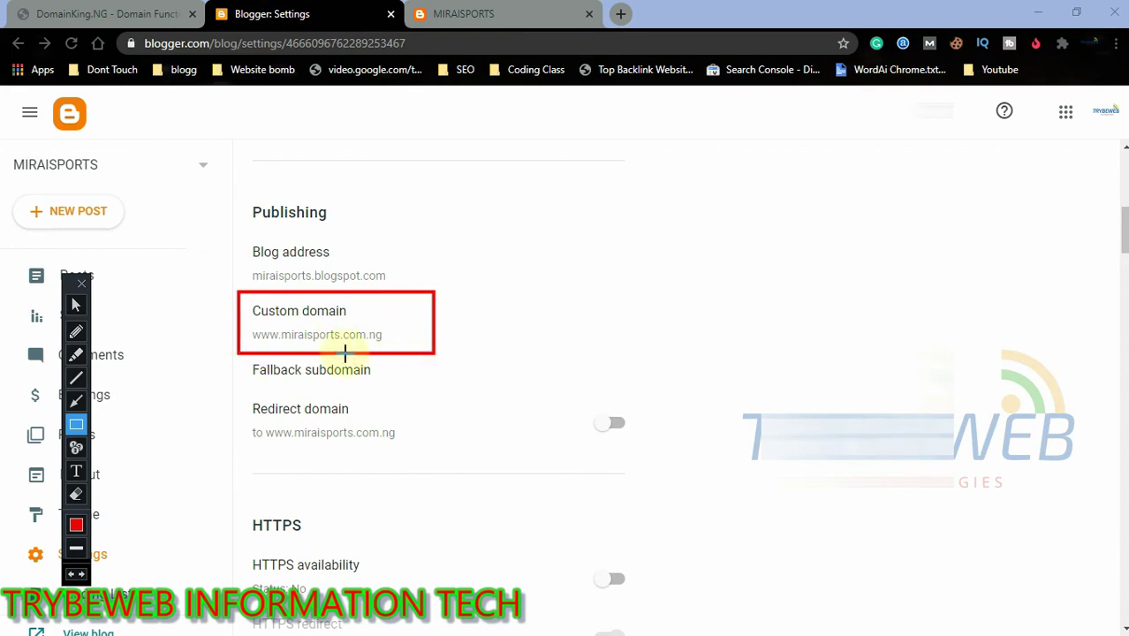
{"action": "key", "text": "ctrl+z"}
{"action": "left_click", "coordinate": [76, 304]}
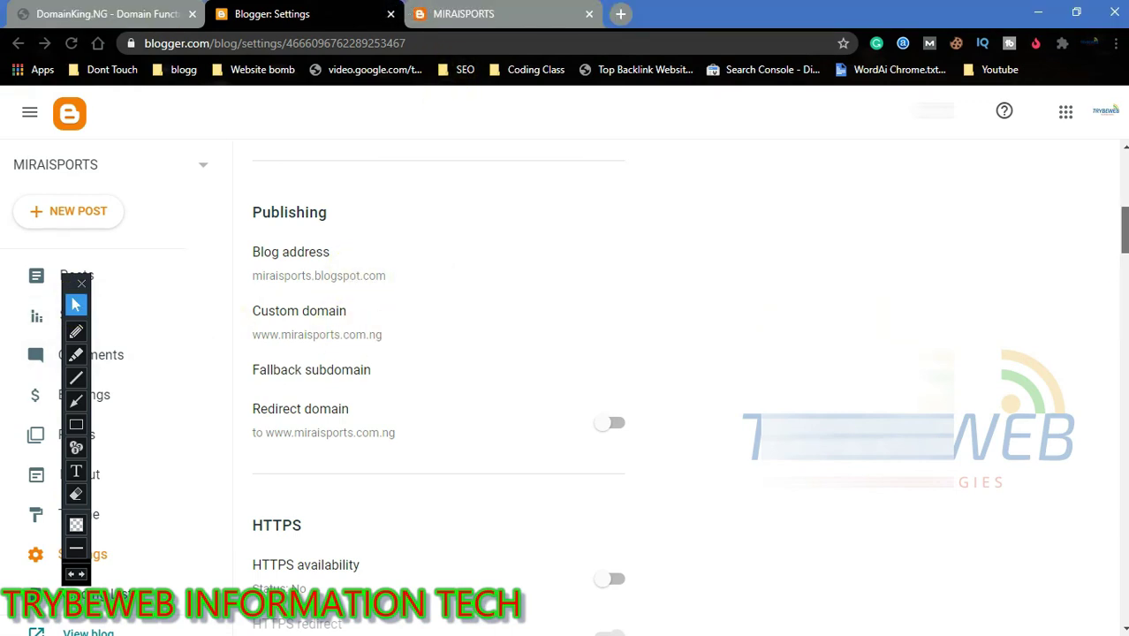
{"action": "scroll", "coordinate": [628, 193], "scroll_direction": "down", "scroll_amount": 1}
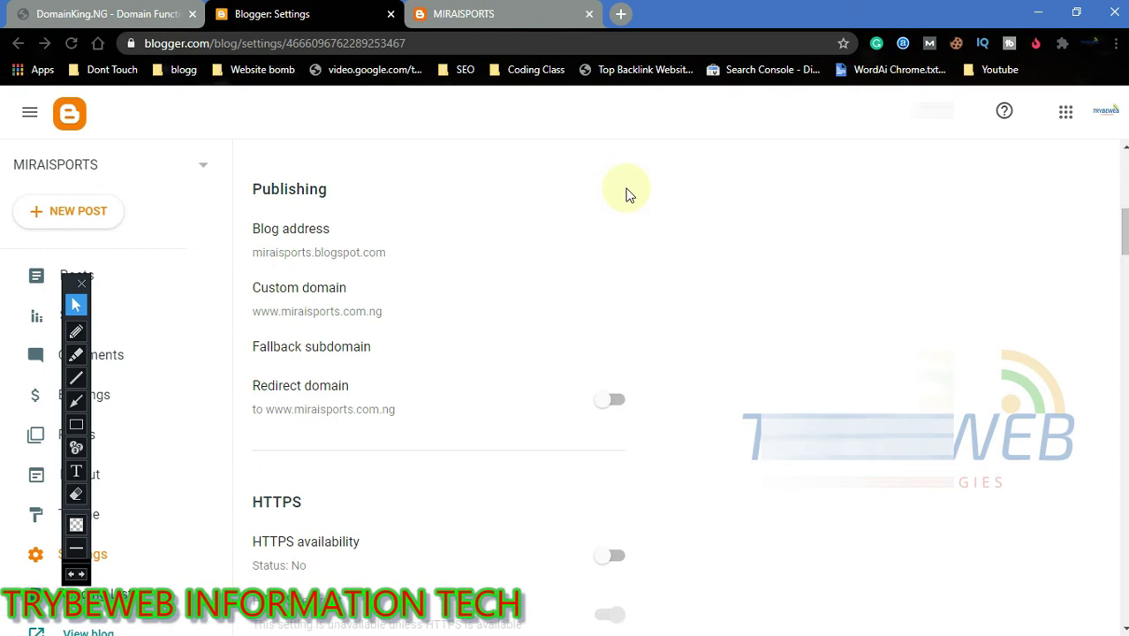
{"action": "left_click", "coordinate": [76, 355]}
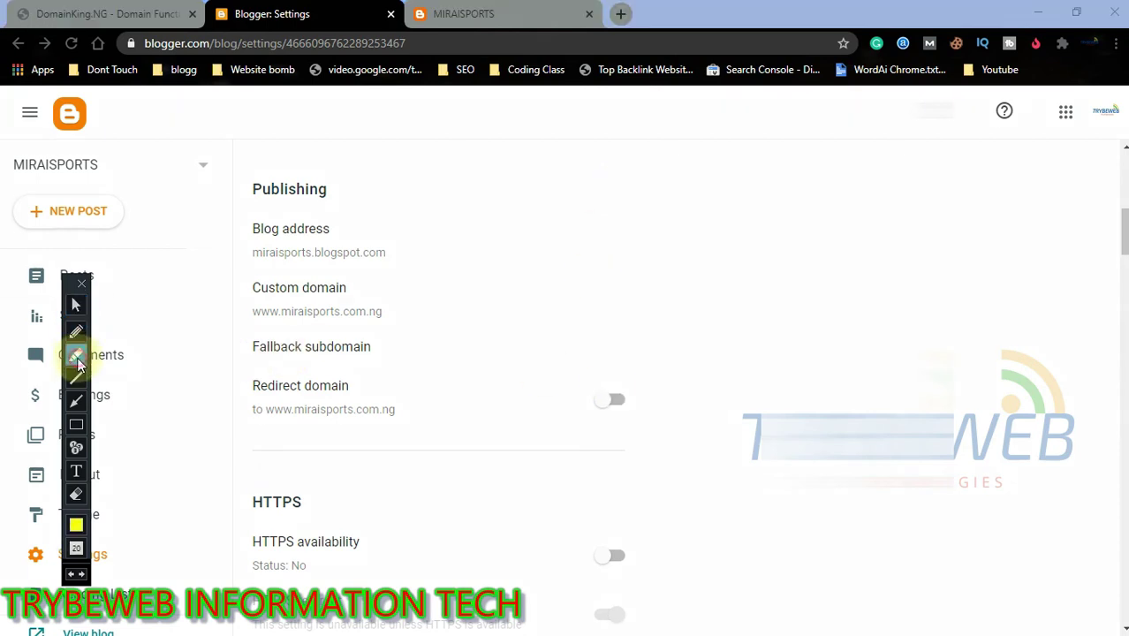
{"action": "left_click", "coordinate": [76, 424]}
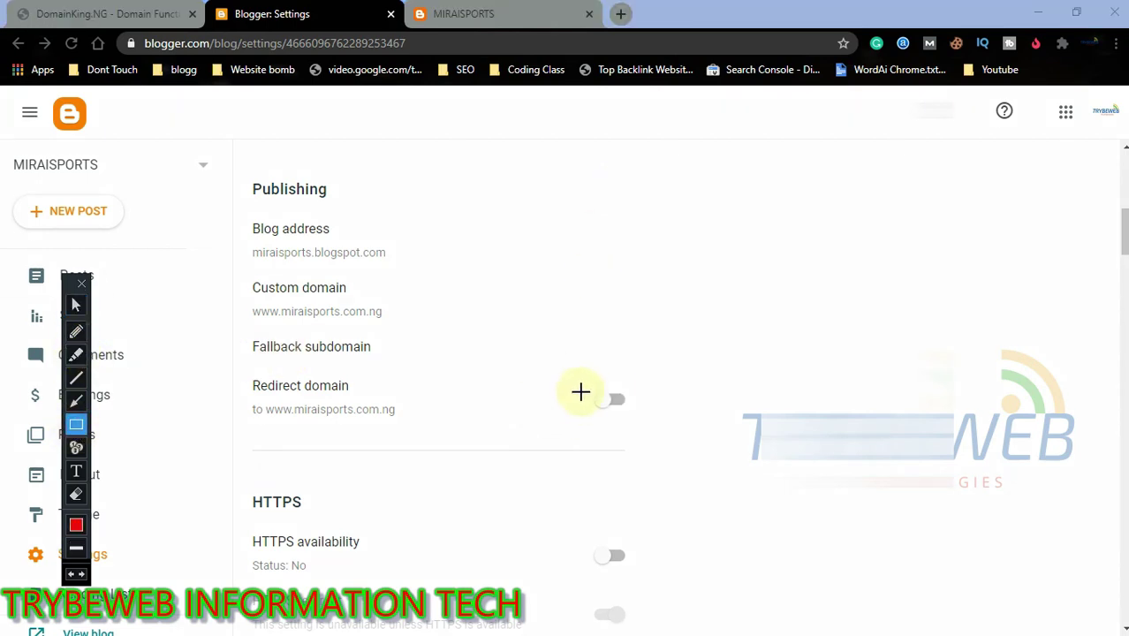
{"action": "mouse_move", "coordinate": [580, 382]}
{"action": "left_mouse_down"}
{"action": "mouse_move", "coordinate": [608, 414]}
{"action": "mouse_move", "coordinate": [646, 423]}
{"action": "left_mouse_up"}
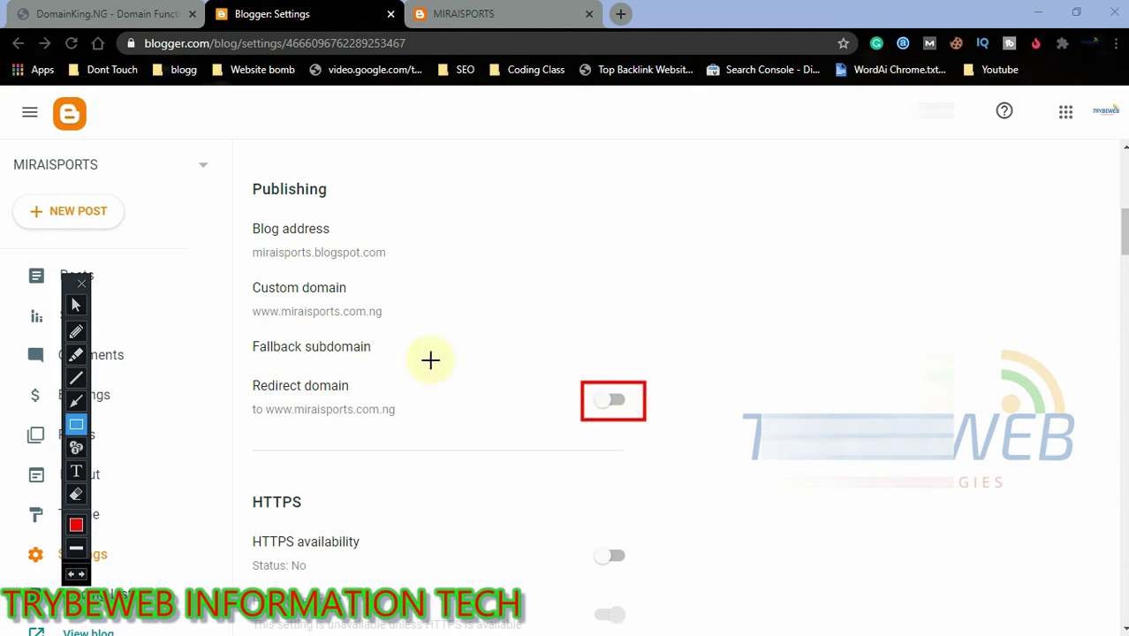
{"action": "left_click", "coordinate": [75, 306]}
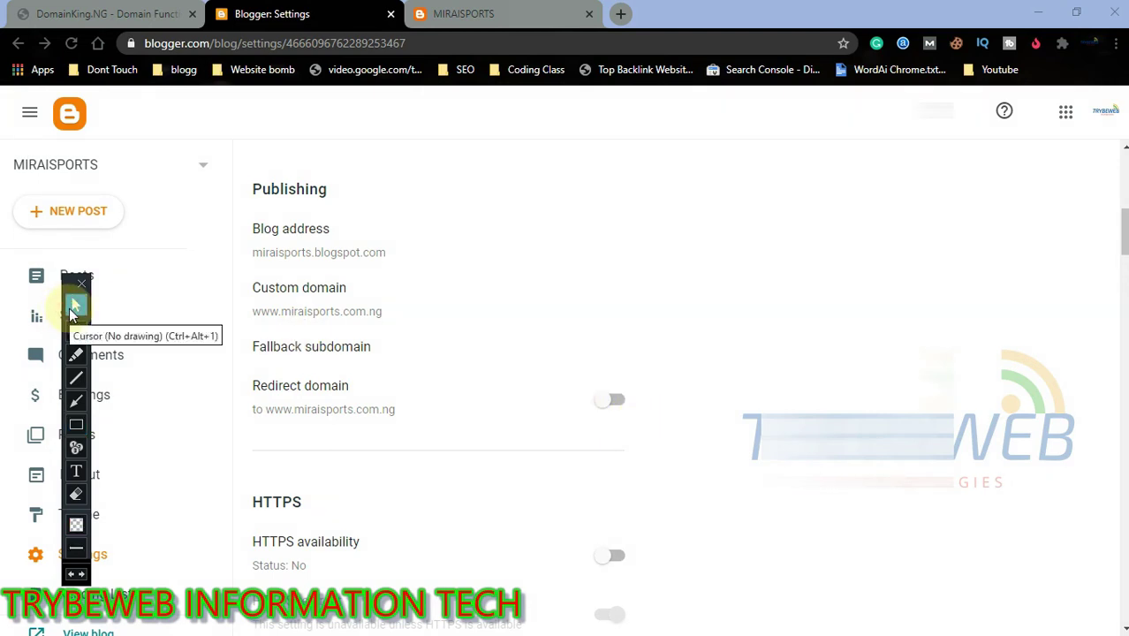
{"action": "mouse_move", "coordinate": [525, 7]}
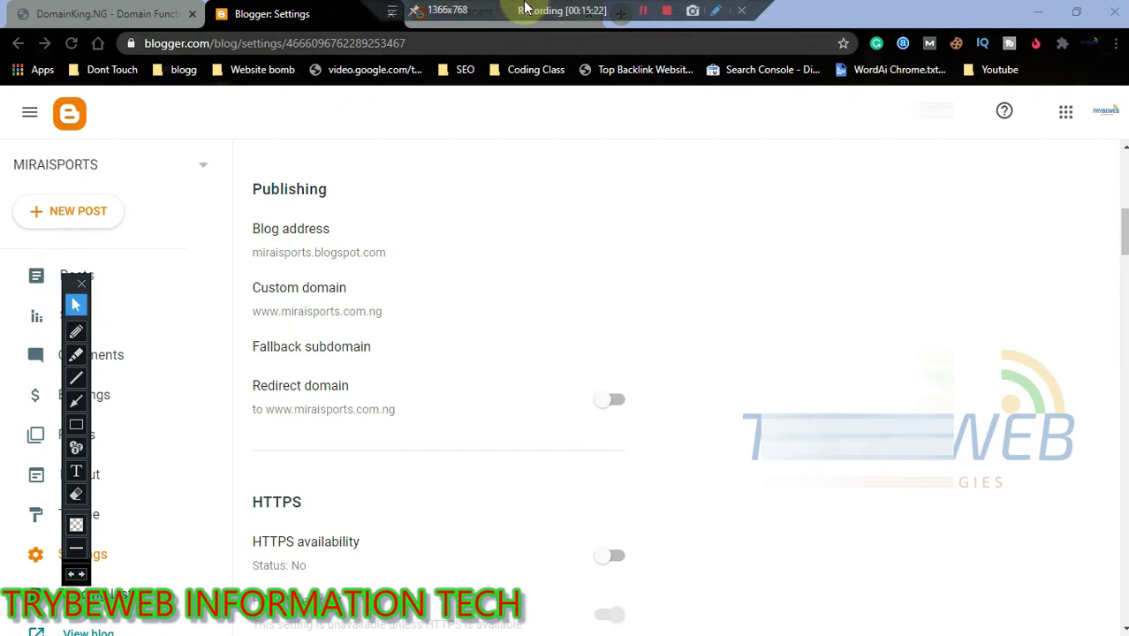
{"action": "left_click", "coordinate": [602, 399]}
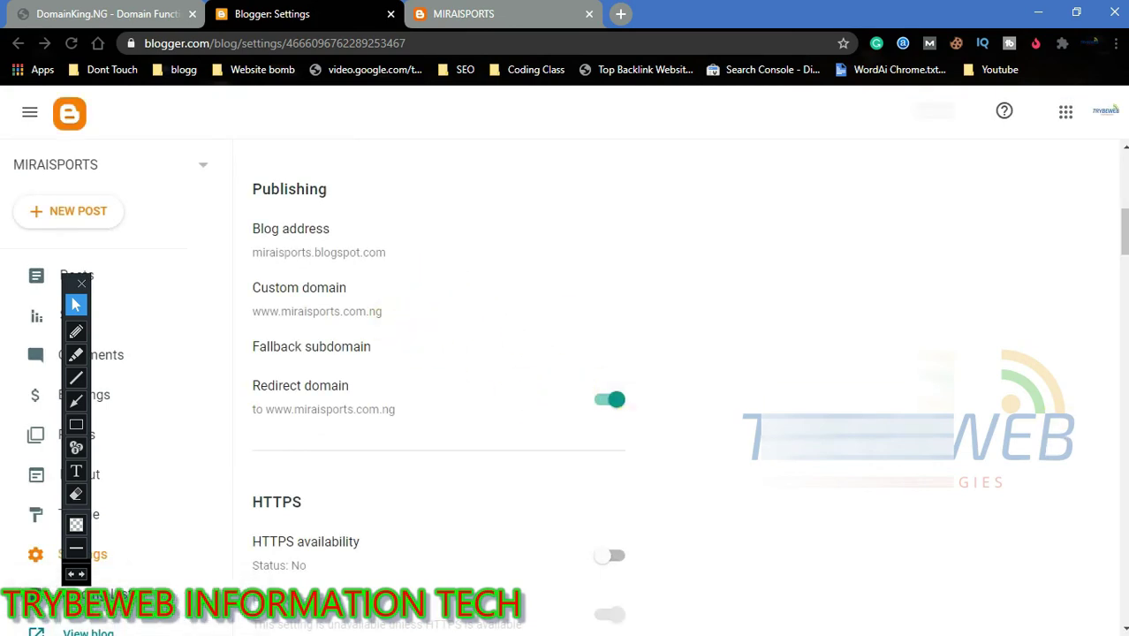
Step: Turn on HTTPS availability for the blog and go back to the Publishing settings
{"action": "left_click_drag", "start_coordinate": [1125, 234], "coordinate": [1125, 252]}
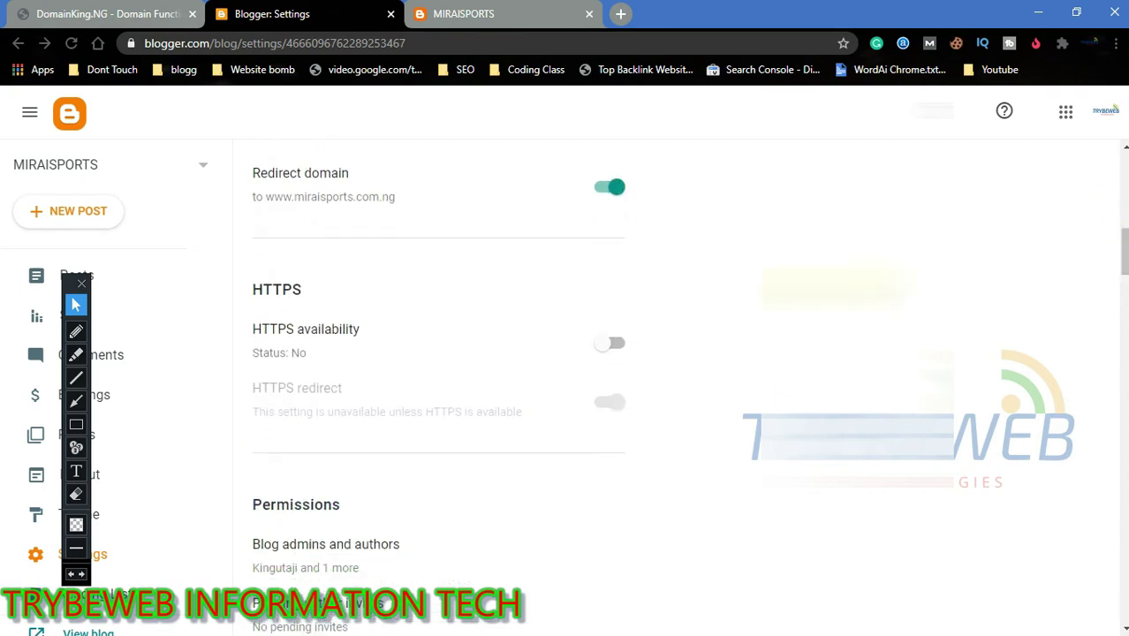
{"action": "left_click", "coordinate": [611, 345]}
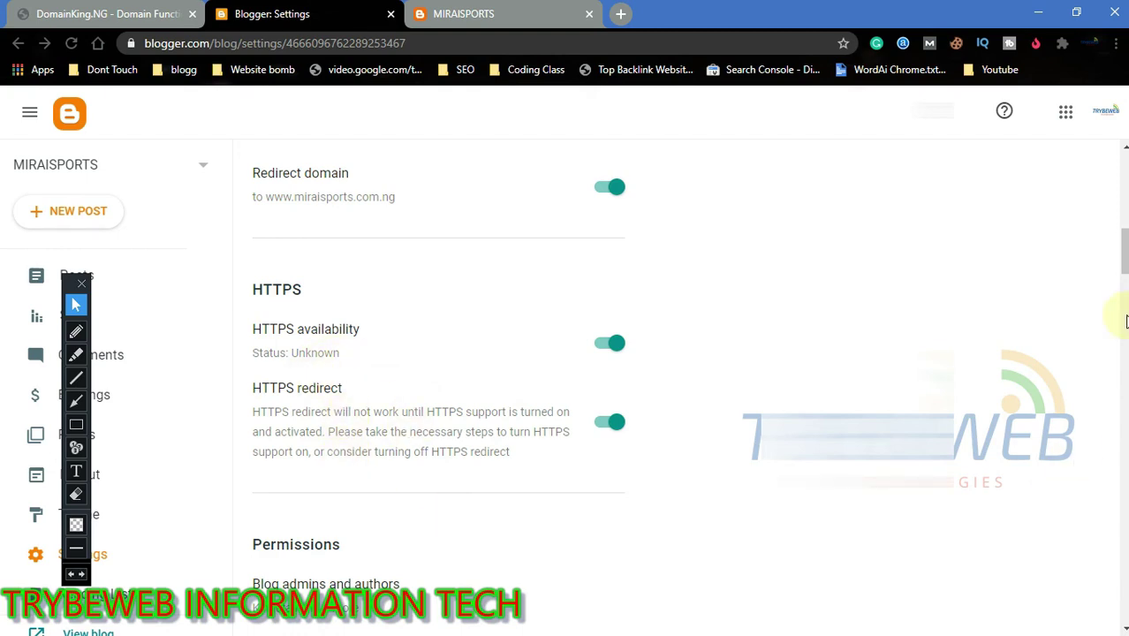
{"action": "scroll", "coordinate": [1123, 223], "scroll_direction": "down", "scroll_amount": 4}
{"action": "scroll", "coordinate": [1124, 223], "scroll_direction": "up", "scroll_amount": 9}
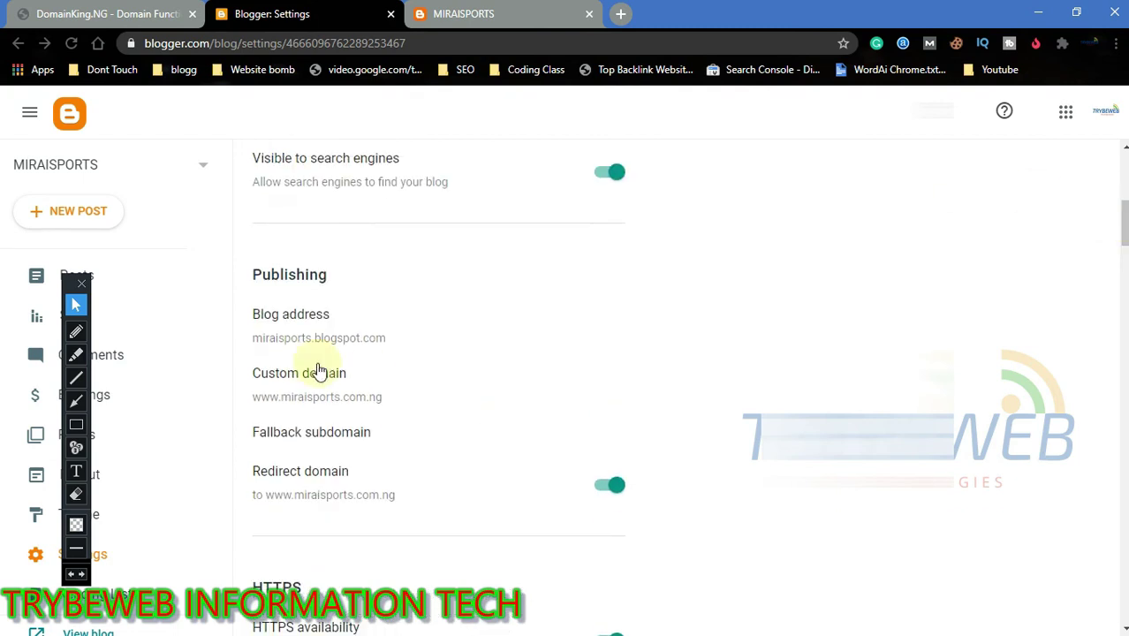
{"action": "left_click_drag", "start_coordinate": [411, 398], "coordinate": [265, 401]}
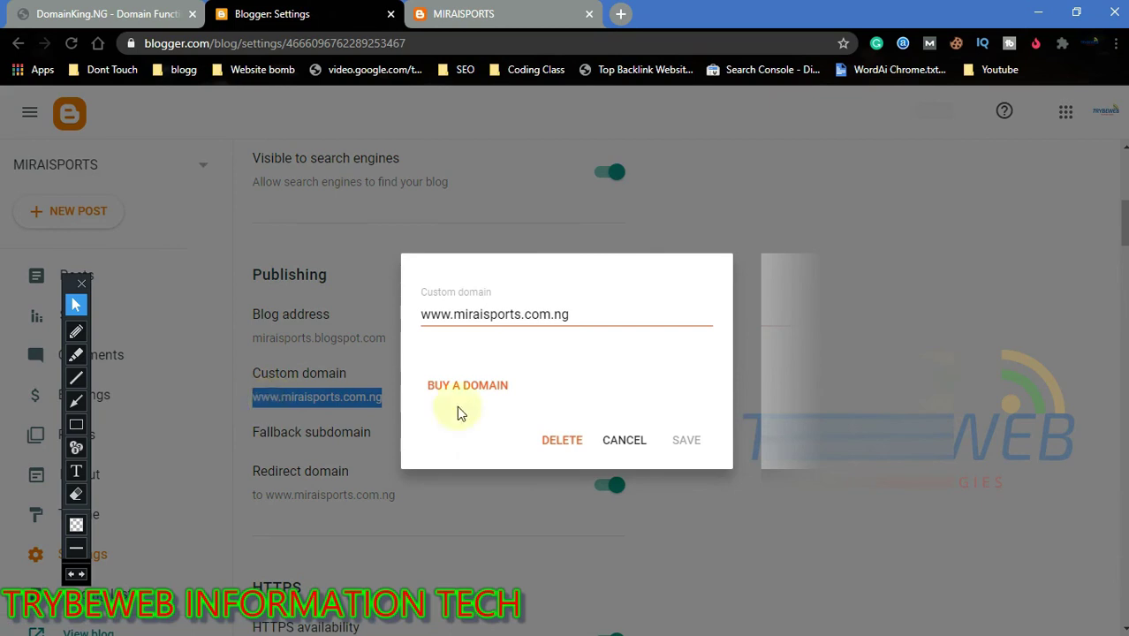
{"action": "left_click", "coordinate": [565, 320]}
{"action": "triple_click", "coordinate": [565, 321]}
{"action": "key", "text": "ctrl+c"}
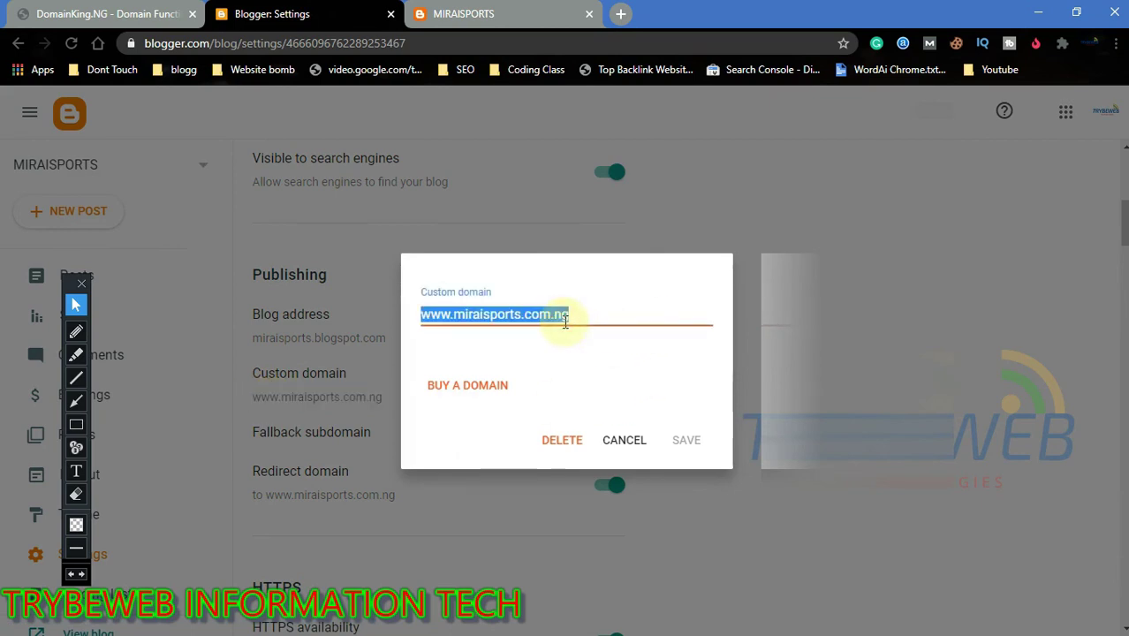
{"action": "left_click", "coordinate": [609, 438]}
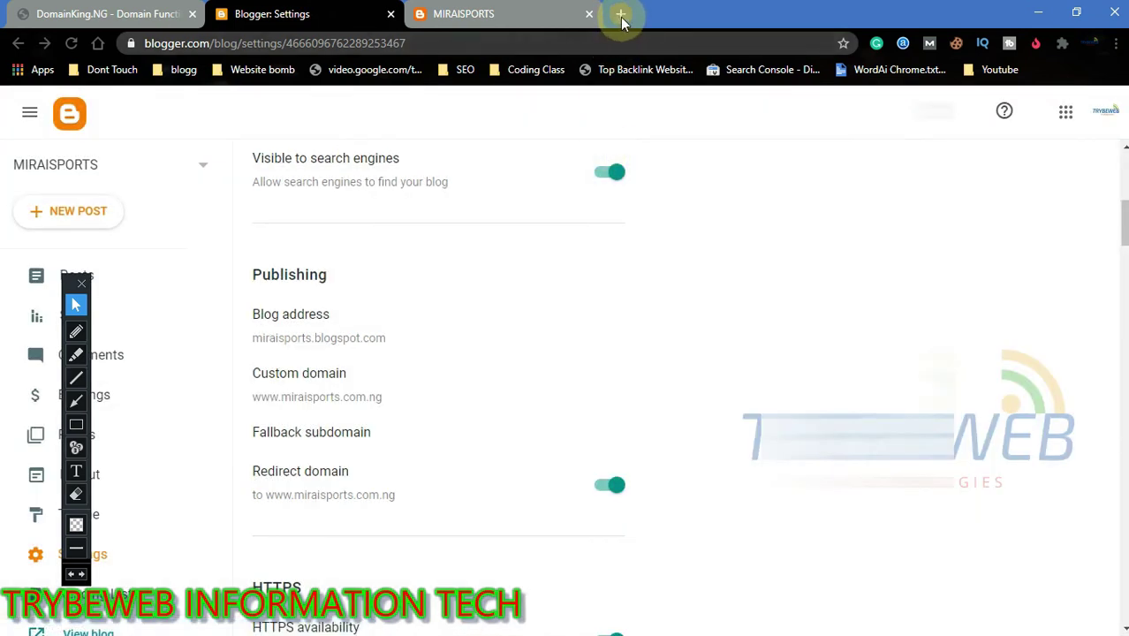
{"action": "left_click", "coordinate": [621, 15]}
{"action": "left_click", "coordinate": [482, 14]}
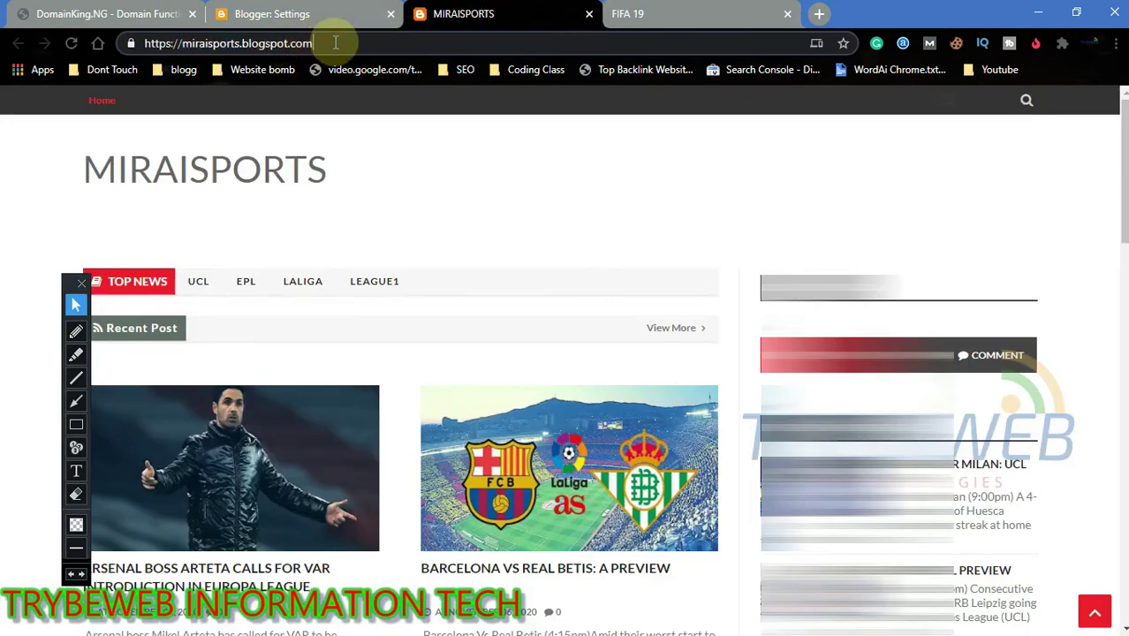
{"action": "left_click", "coordinate": [640, 13]}
{"action": "left_click", "coordinate": [505, 44]}
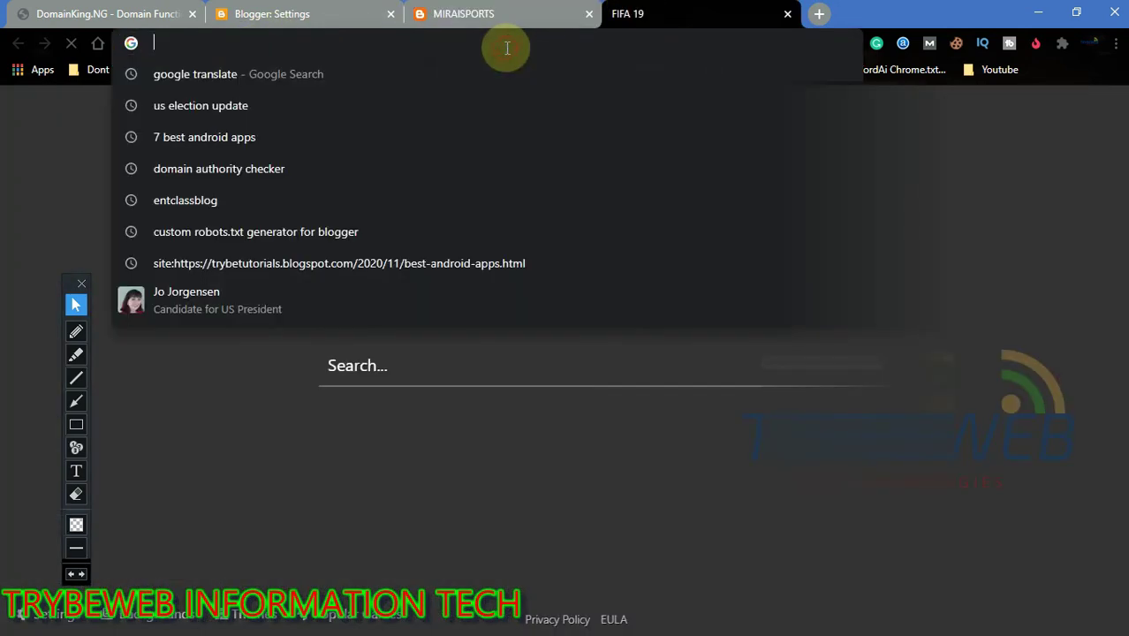
{"action": "key", "text": "ctrl+v"}
{"action": "key", "text": "Return"}
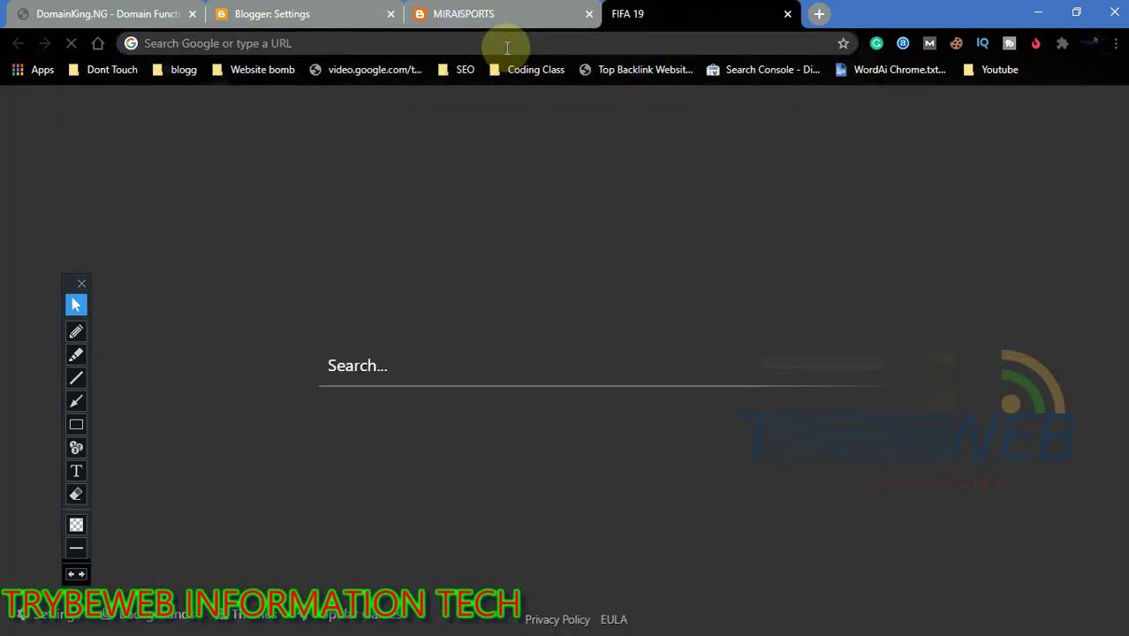
{"action": "left_click", "coordinate": [507, 44]}
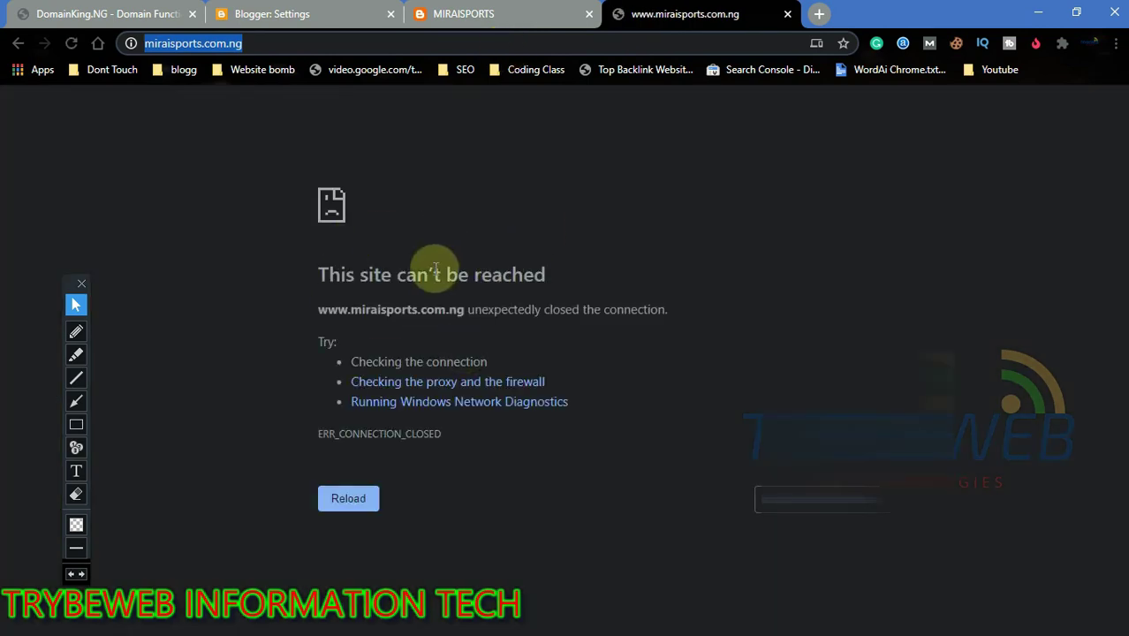
{"action": "left_click", "coordinate": [156, 13]}
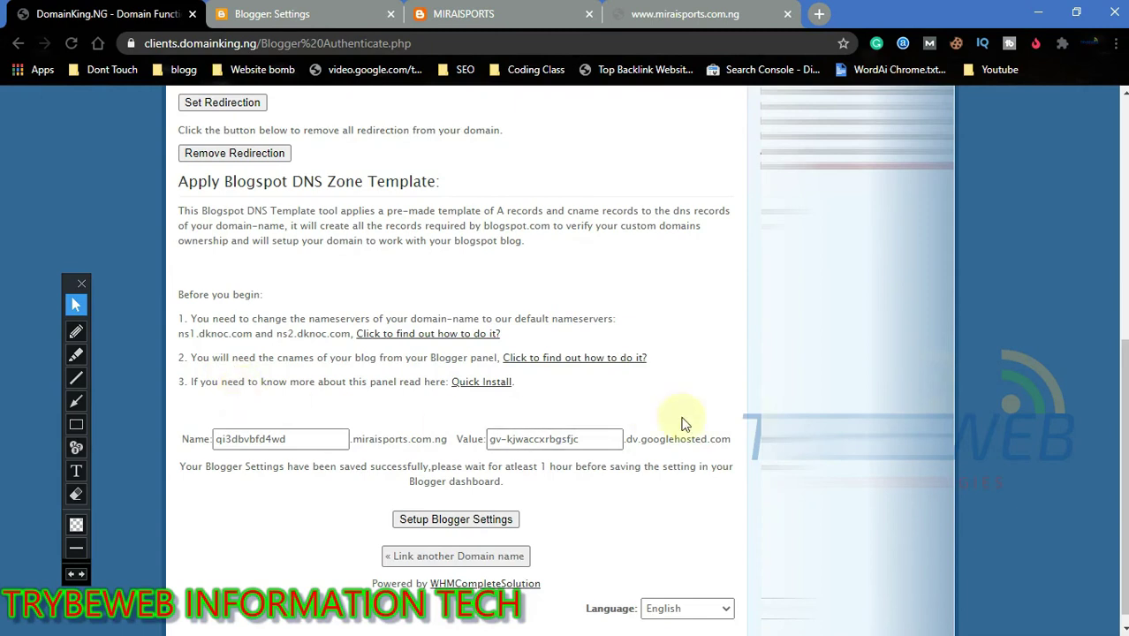
Step: Outline the message about waiting at least 1 hour before saving in Blogger with a red rectangle and return to the normal pointer
{"action": "left_click", "coordinate": [76, 425]}
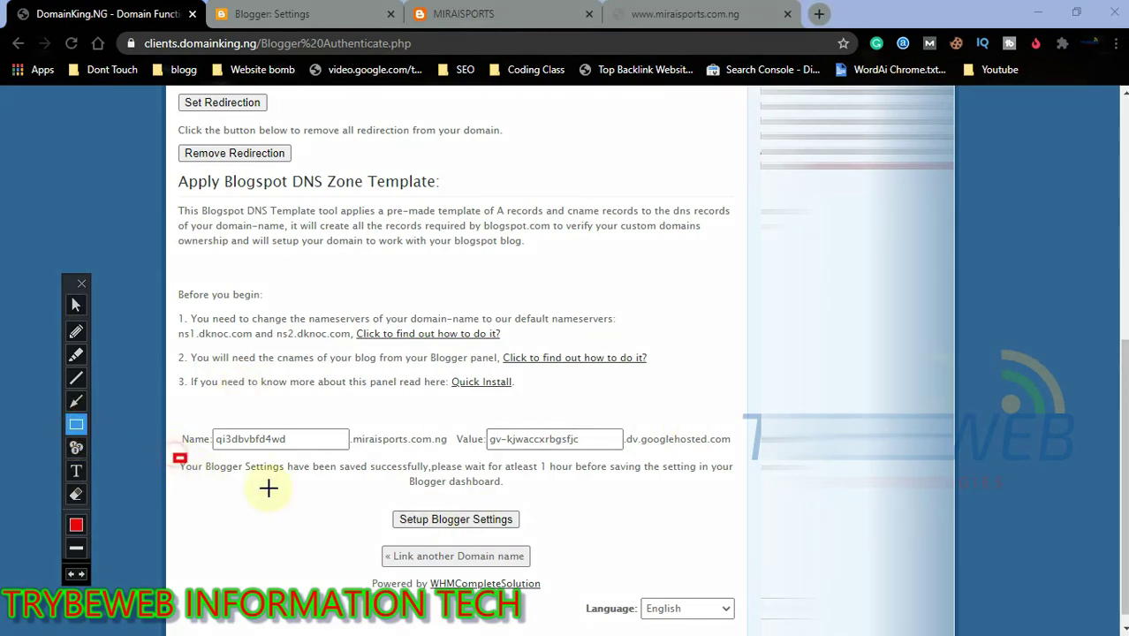
{"action": "left_click_drag", "start_coordinate": [268, 487], "coordinate": [747, 499]}
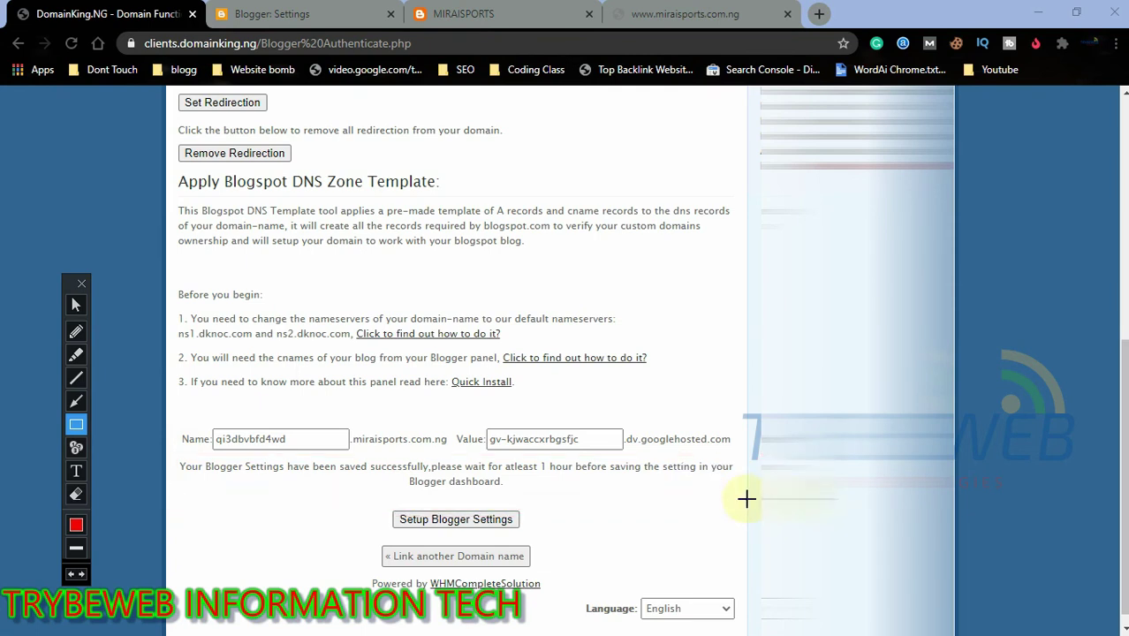
{"action": "left_click", "coordinate": [77, 306]}
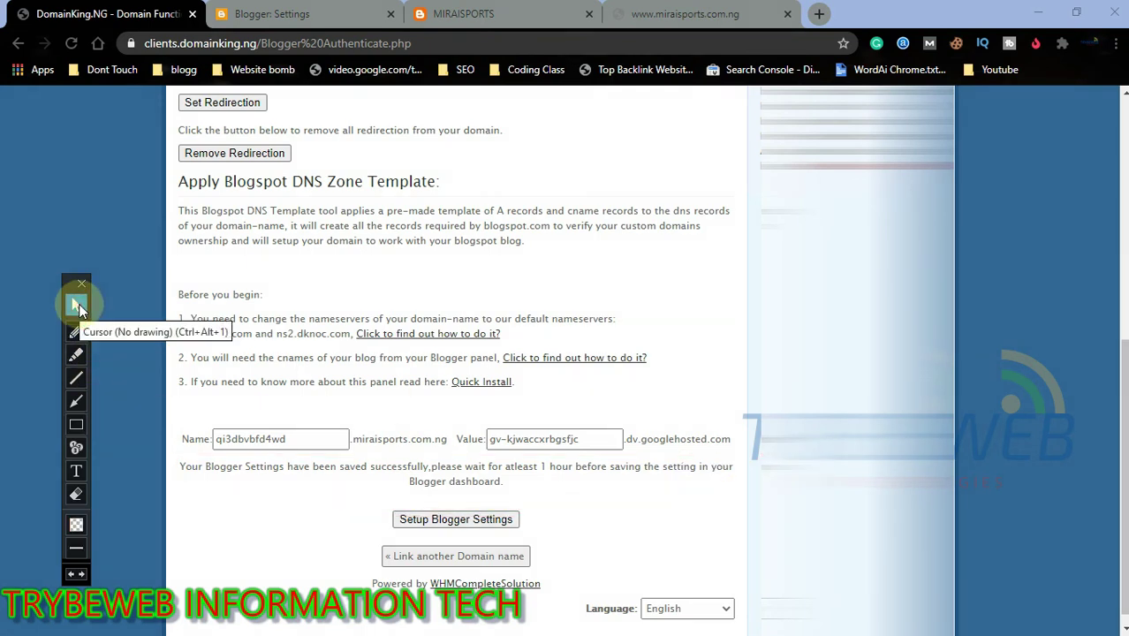
Step: Reload the miraisports.blogspot.com page to test the domain redirect and go back to the Blogger Publishing settings
{"action": "left_click", "coordinate": [670, 11]}
{"action": "left_click", "coordinate": [464, 13]}
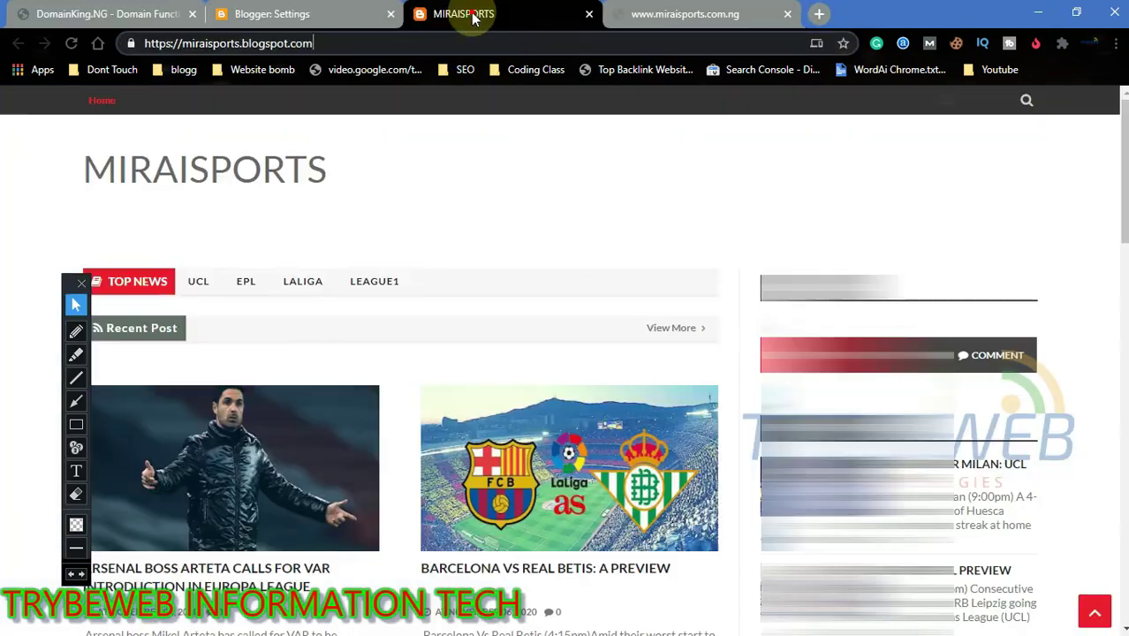
{"action": "left_click", "coordinate": [67, 44]}
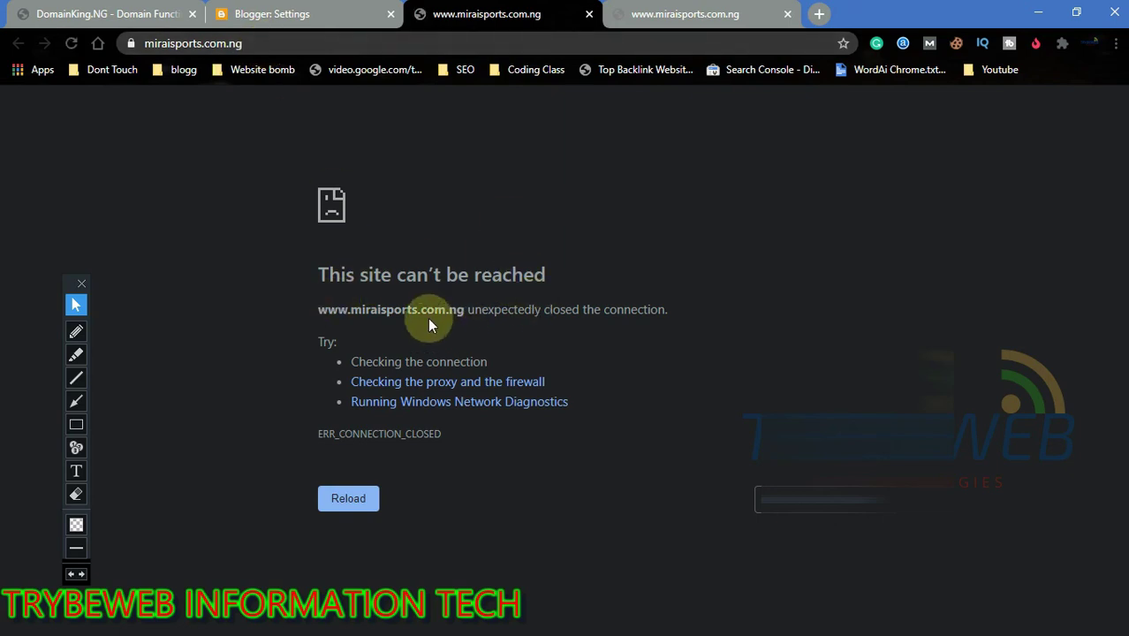
{"action": "left_click", "coordinate": [326, 15]}
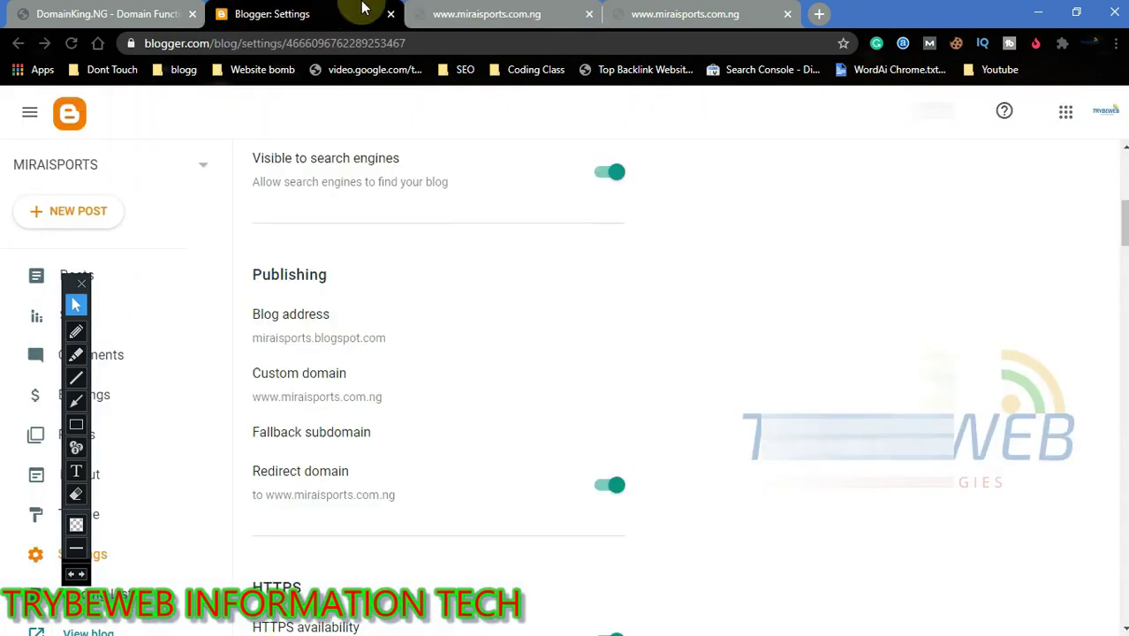
{"action": "left_click", "coordinate": [527, 16]}
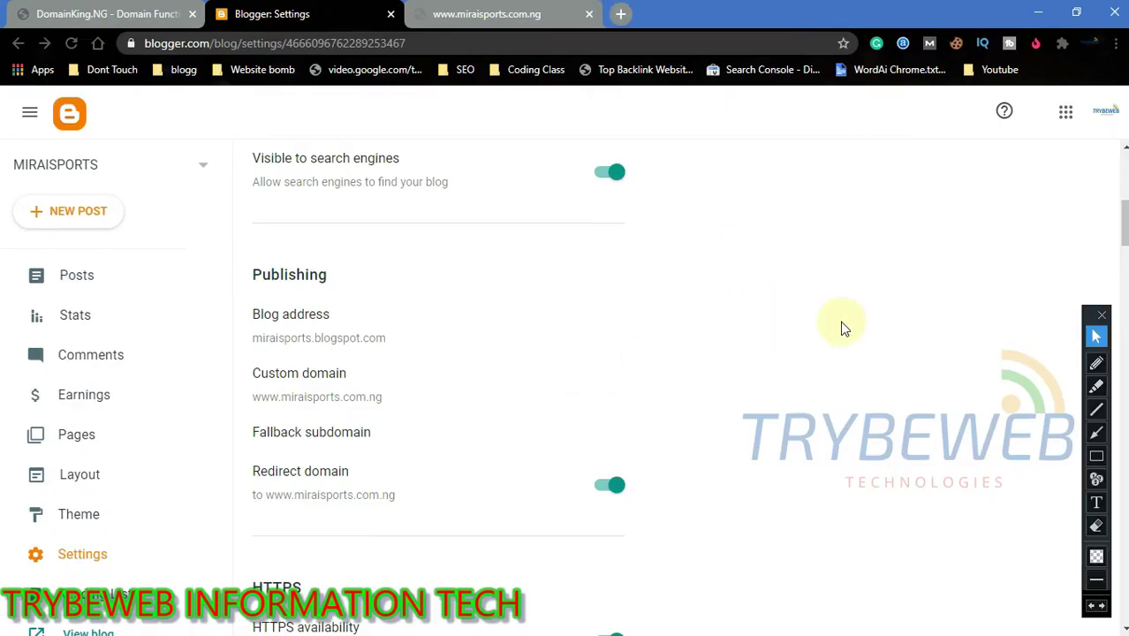
{"action": "left_click", "coordinate": [515, 16]}
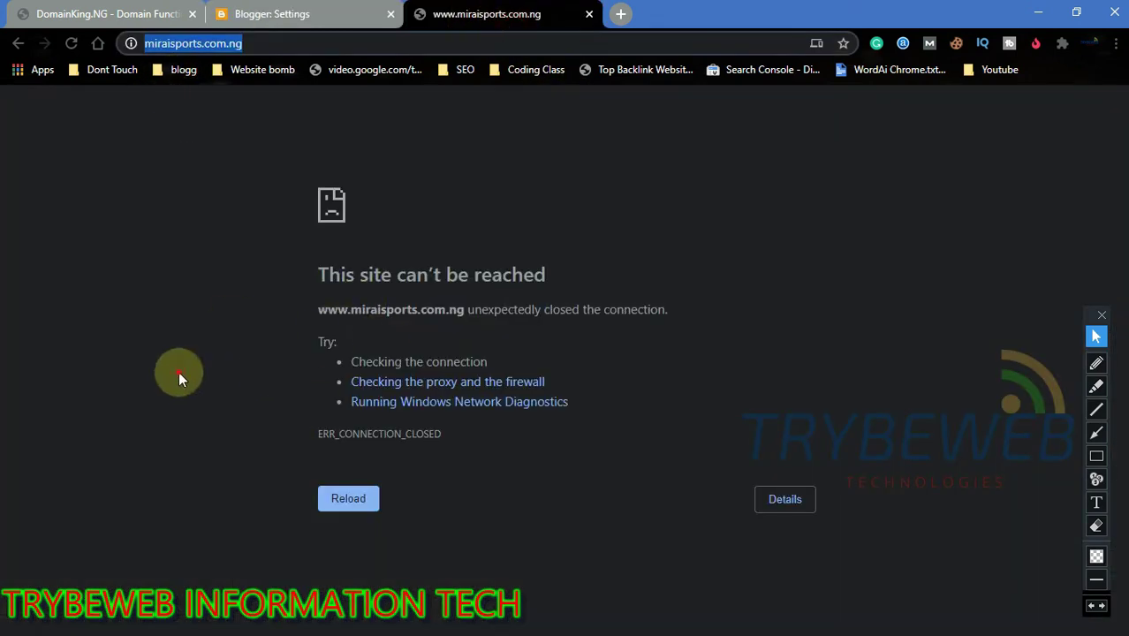
{"action": "left_click", "coordinate": [1097, 456]}
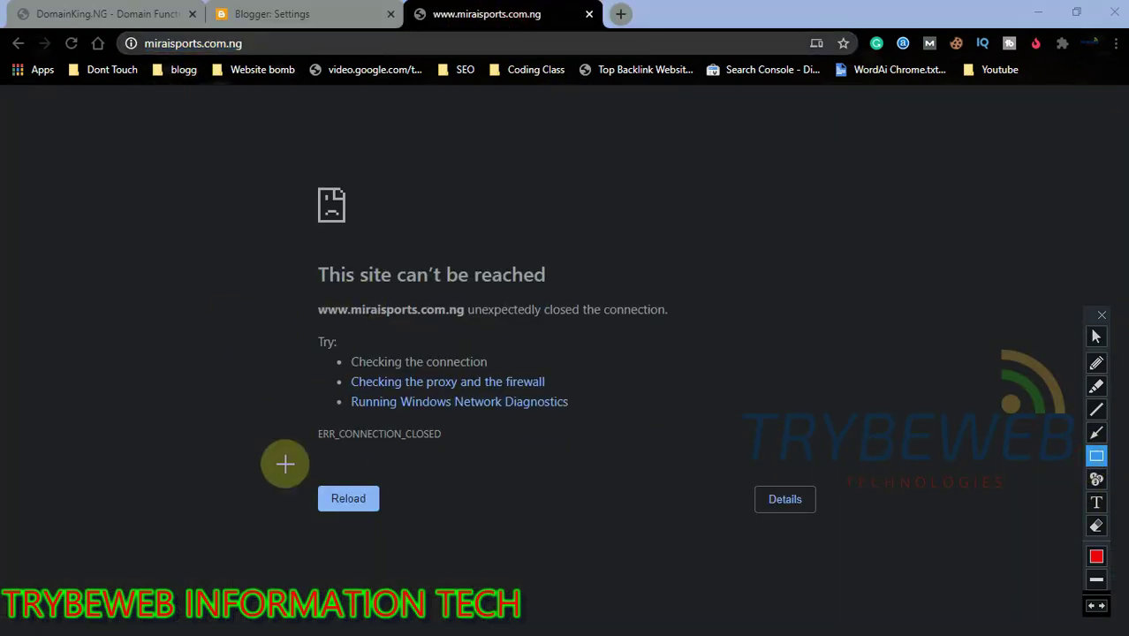
{"action": "left_click_drag", "start_coordinate": [285, 464], "coordinate": [403, 521]}
{"action": "key", "text": "F5"}
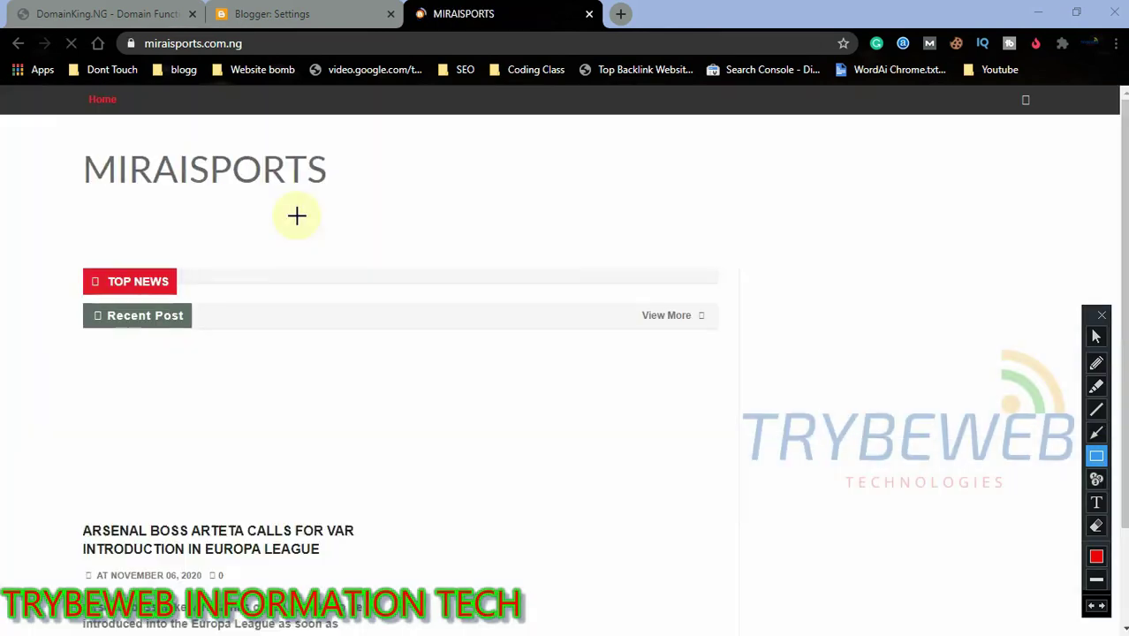
Step: Outline the miraisports.com.ng address of the loaded blog with a red rectangle and return to the normal pointer
{"action": "left_click", "coordinate": [1096, 455]}
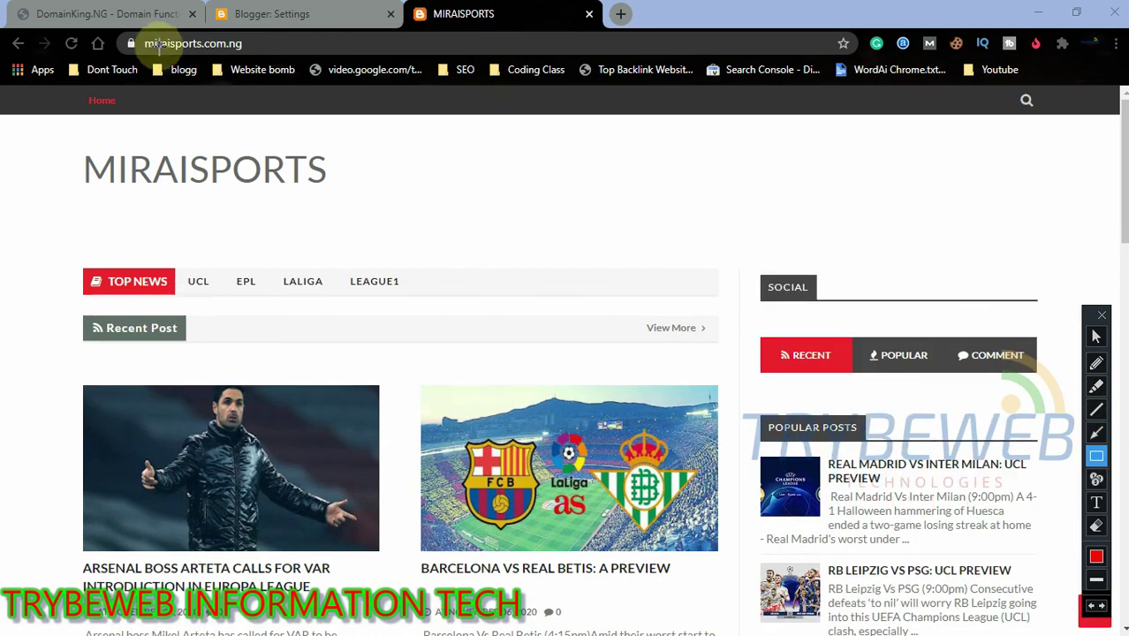
{"action": "left_click_drag", "start_coordinate": [134, 32], "coordinate": [265, 60]}
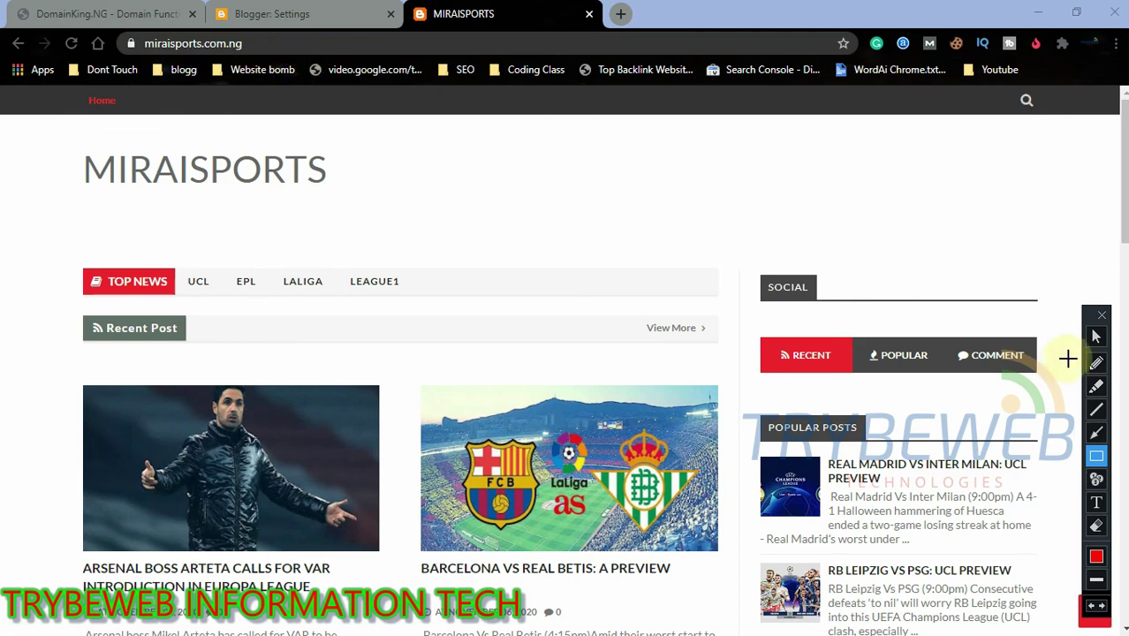
{"action": "left_click", "coordinate": [1096, 335]}
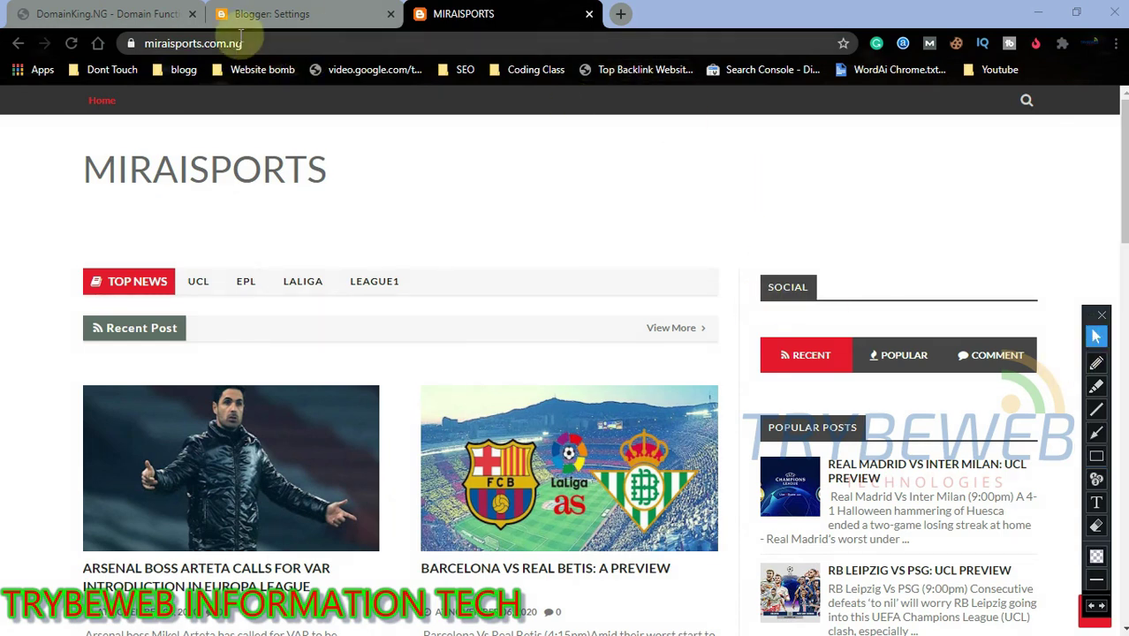
Step: Copy "miraisports" from the blog's address and open miraisports.blogspot.com in a new browser tab to test the redirect
{"action": "left_click", "coordinate": [200, 44]}
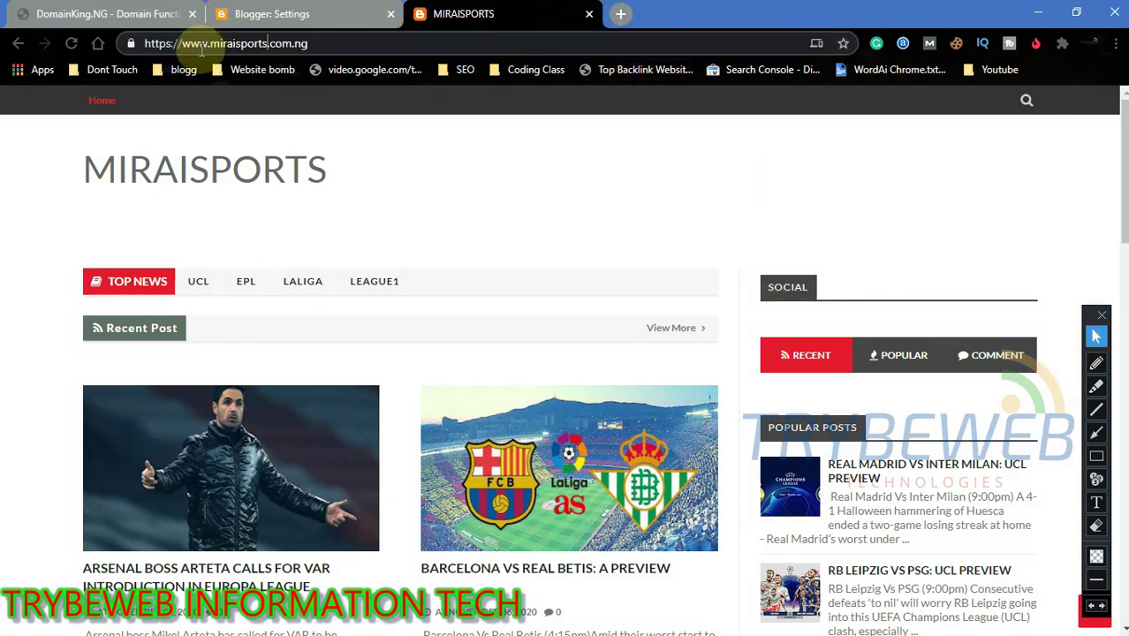
{"action": "left_click_drag", "start_coordinate": [210, 43], "coordinate": [247, 73]}
{"action": "key", "text": "ctrl+c"}
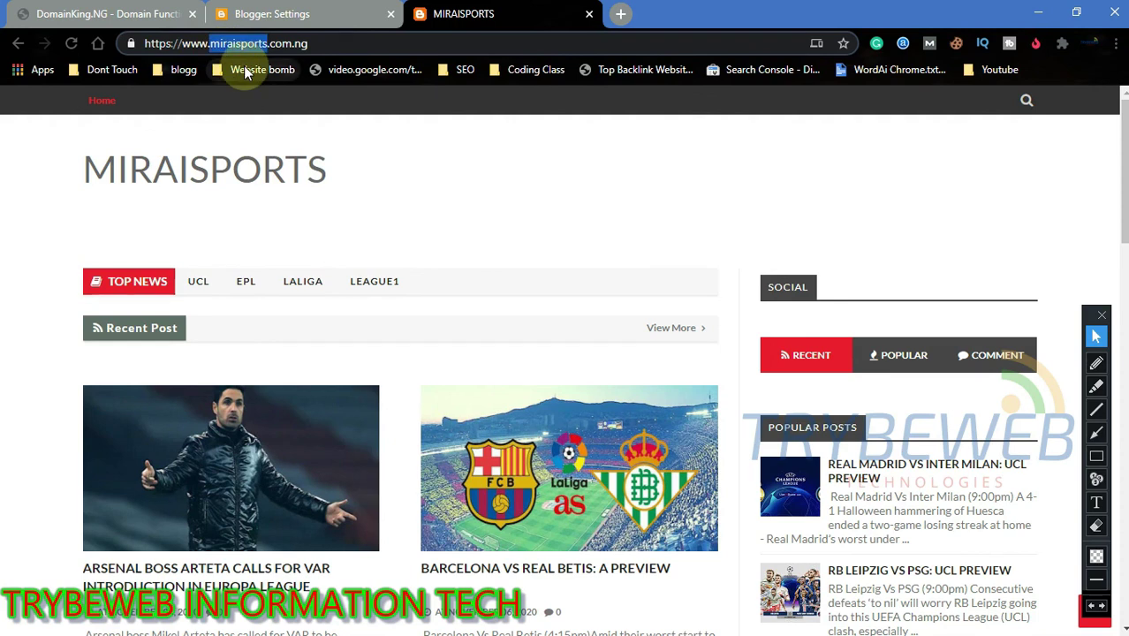
{"action": "left_click", "coordinate": [620, 13]}
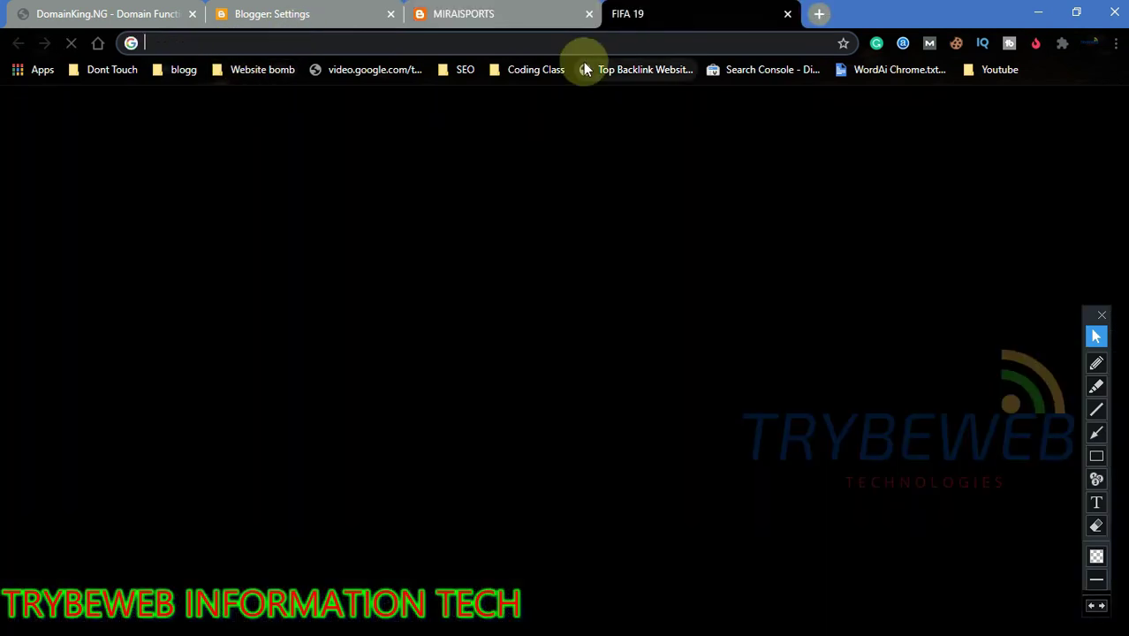
{"action": "key", "text": "ctrl+v"}
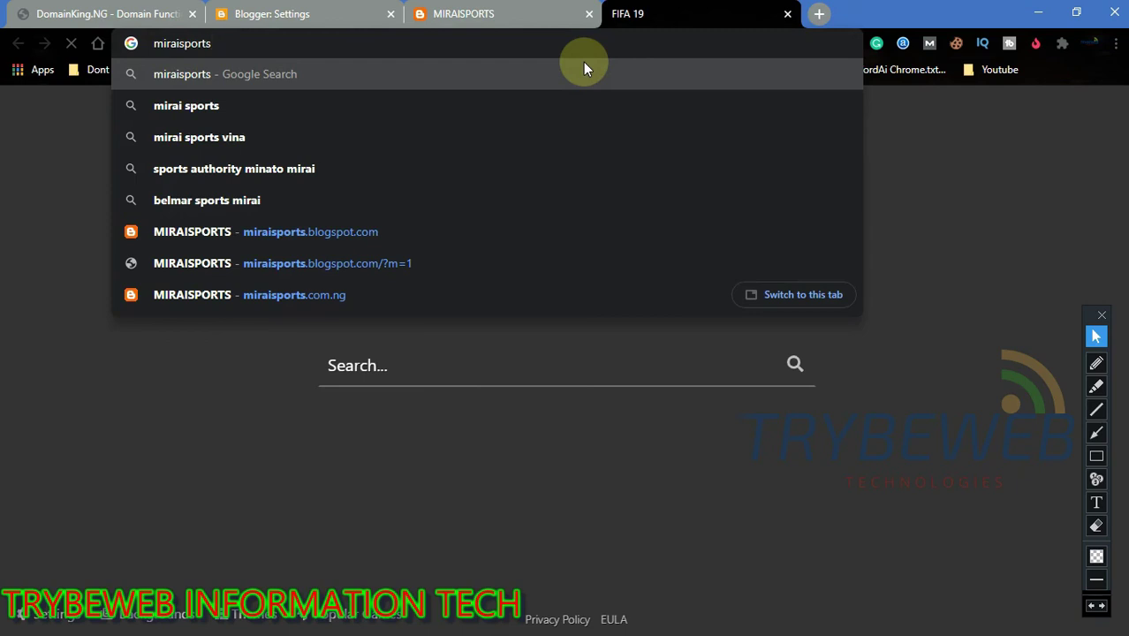
{"action": "type", "text": ".BLOGSPot.com"}
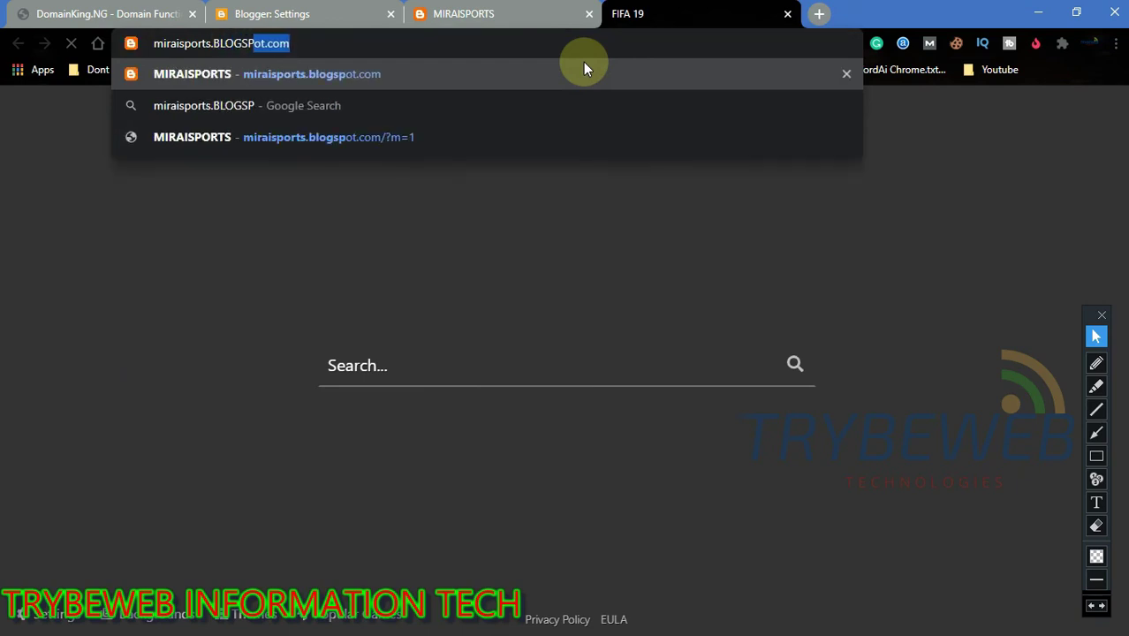
{"action": "key", "text": "End"}
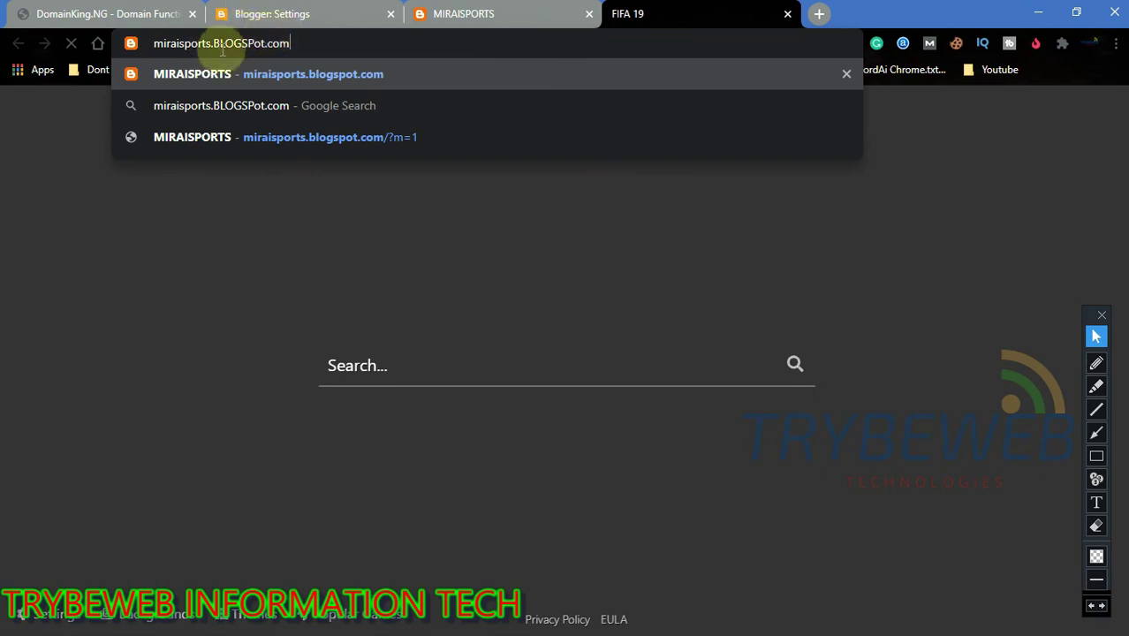
{"action": "key", "text": "Return"}
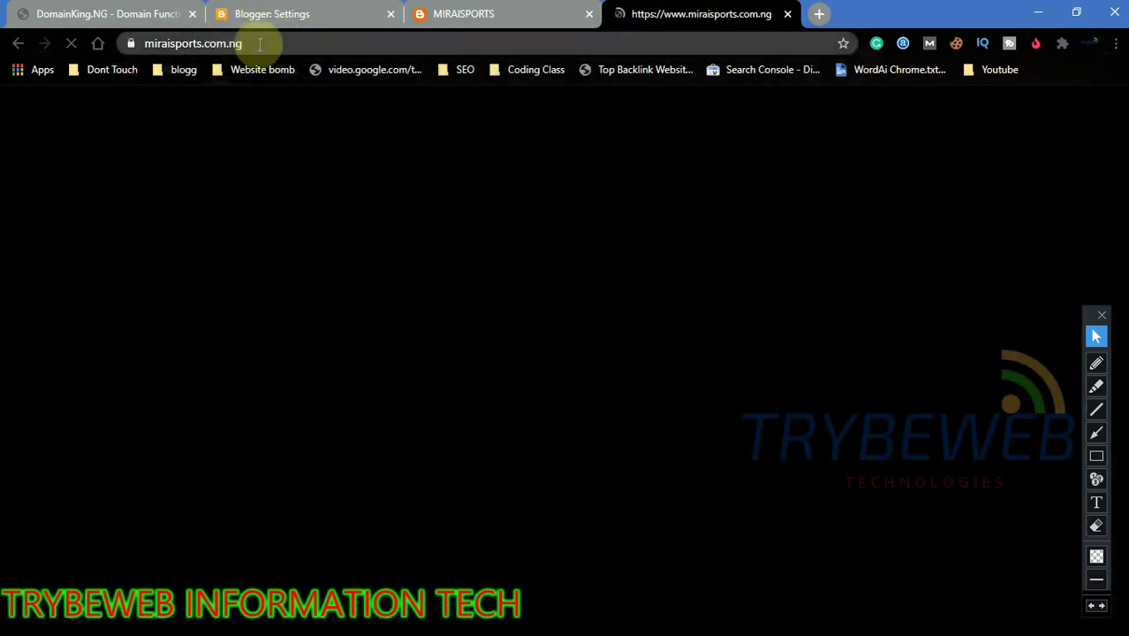
{"action": "left_click_drag", "start_coordinate": [278, 42], "coordinate": [146, 46]}
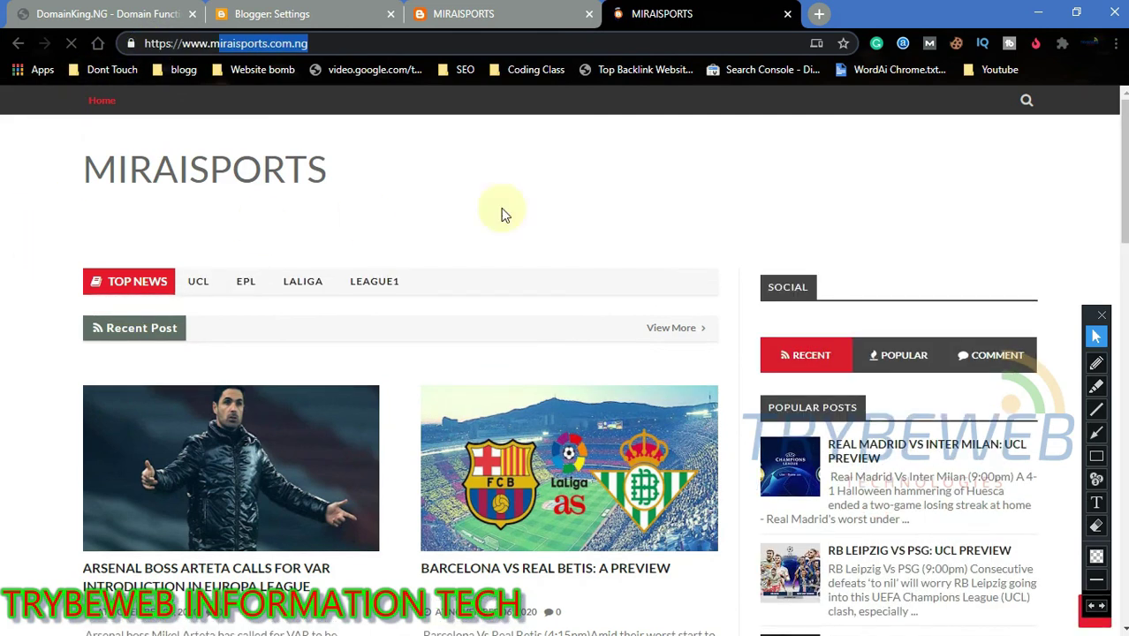
{"action": "left_click", "coordinate": [511, 46]}
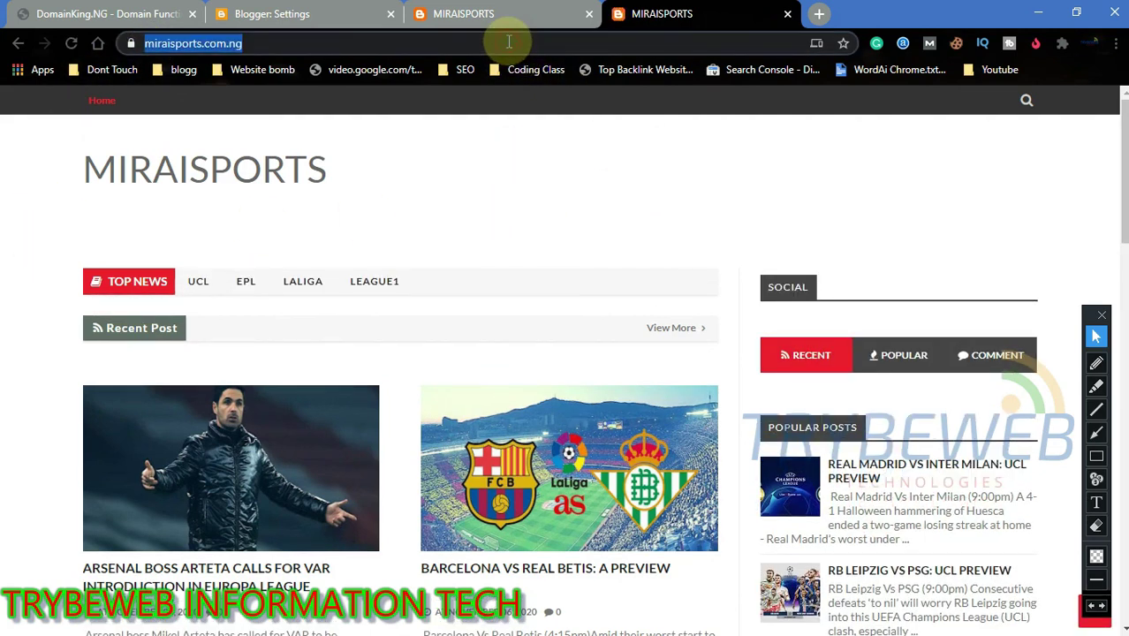
{"action": "left_click", "coordinate": [167, 43]}
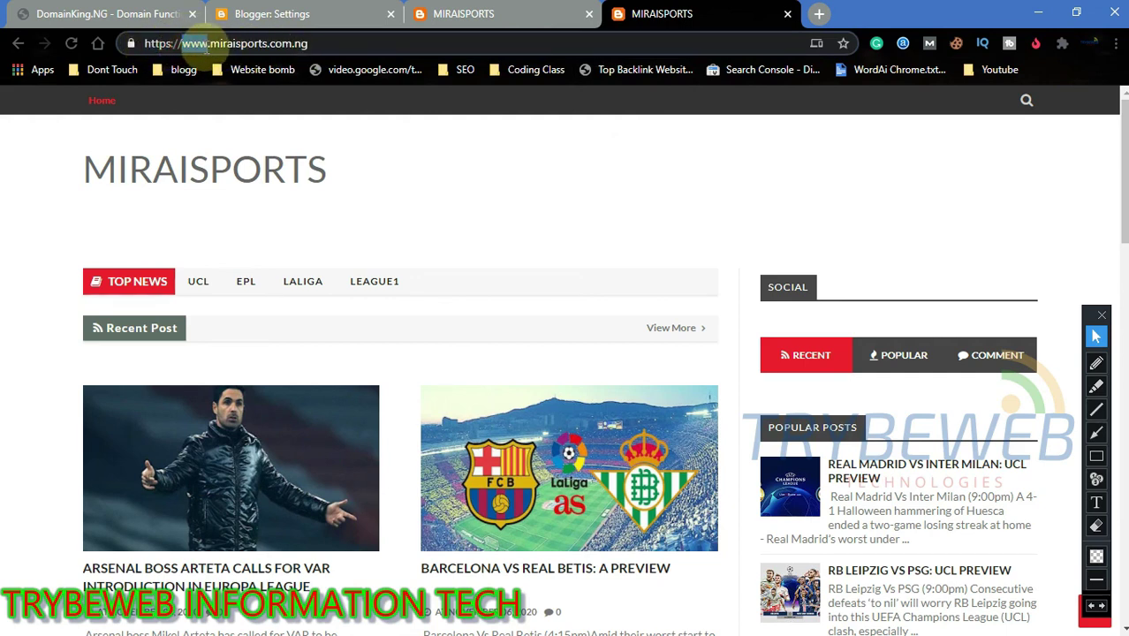
{"action": "left_click", "coordinate": [585, 170]}
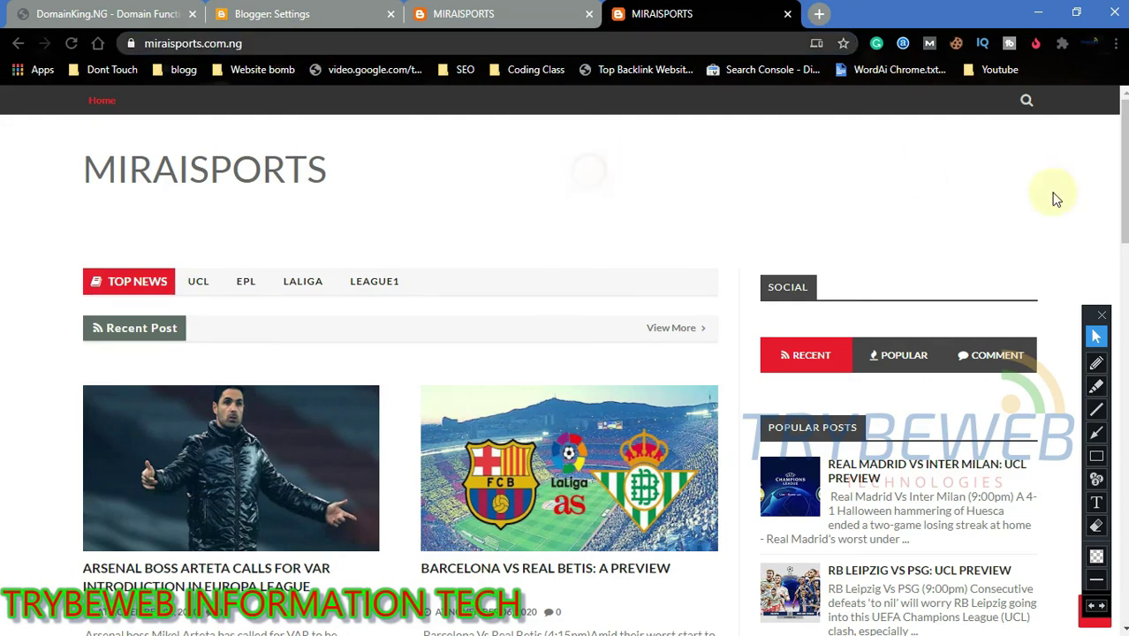
Step: Look over the blog's homepage down to the footer and return to the Basic section of the Blogger settings
{"action": "left_click", "coordinate": [1124, 558]}
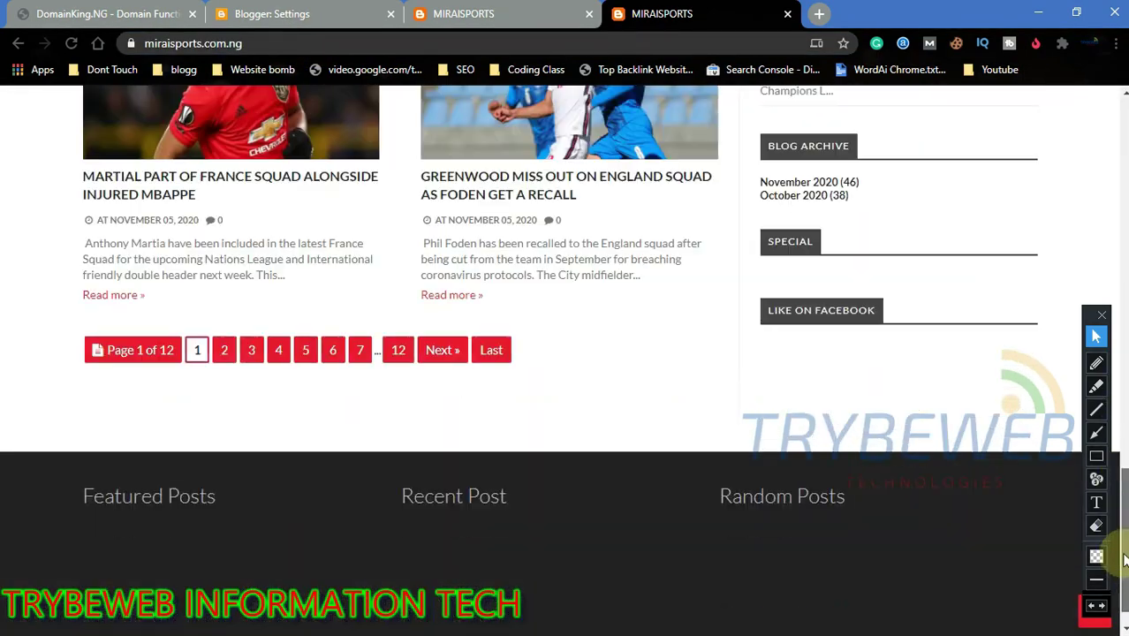
{"action": "left_click_drag", "start_coordinate": [1124, 558], "coordinate": [1105, 172]}
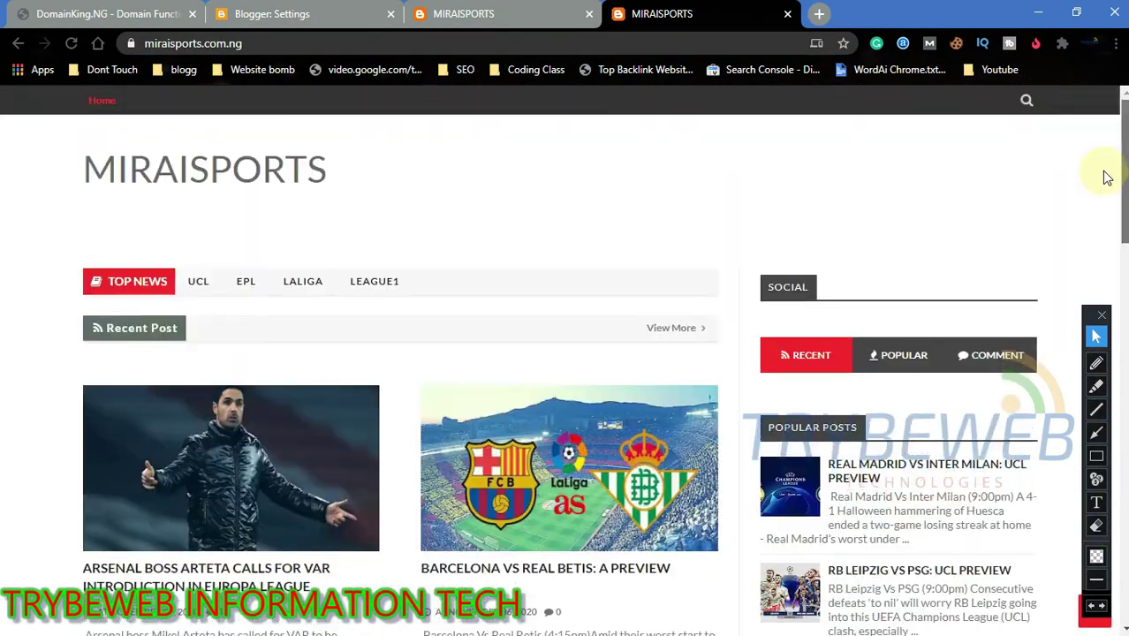
{"action": "left_click", "coordinate": [504, 7]}
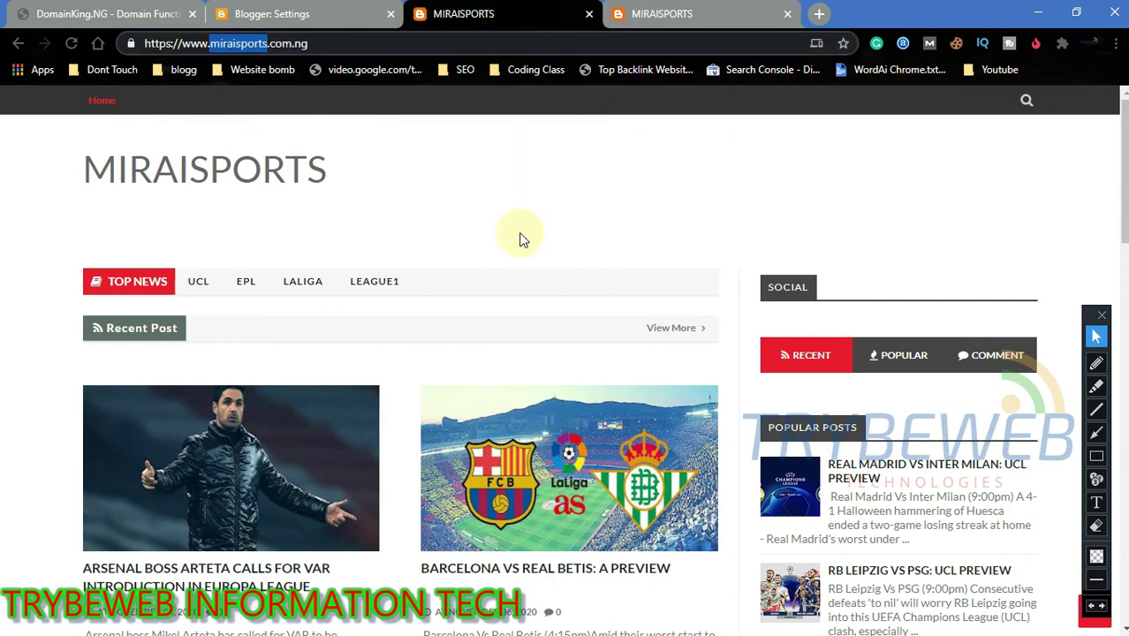
{"action": "left_click", "coordinate": [349, 9]}
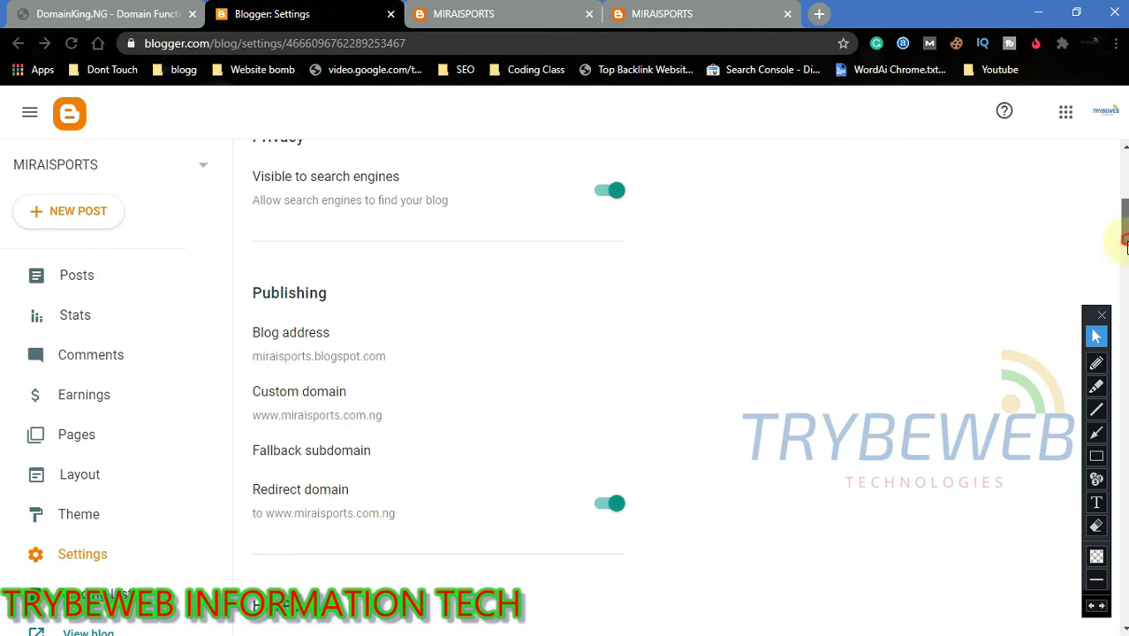
{"action": "left_click_drag", "start_coordinate": [1122, 239], "coordinate": [1104, 113]}
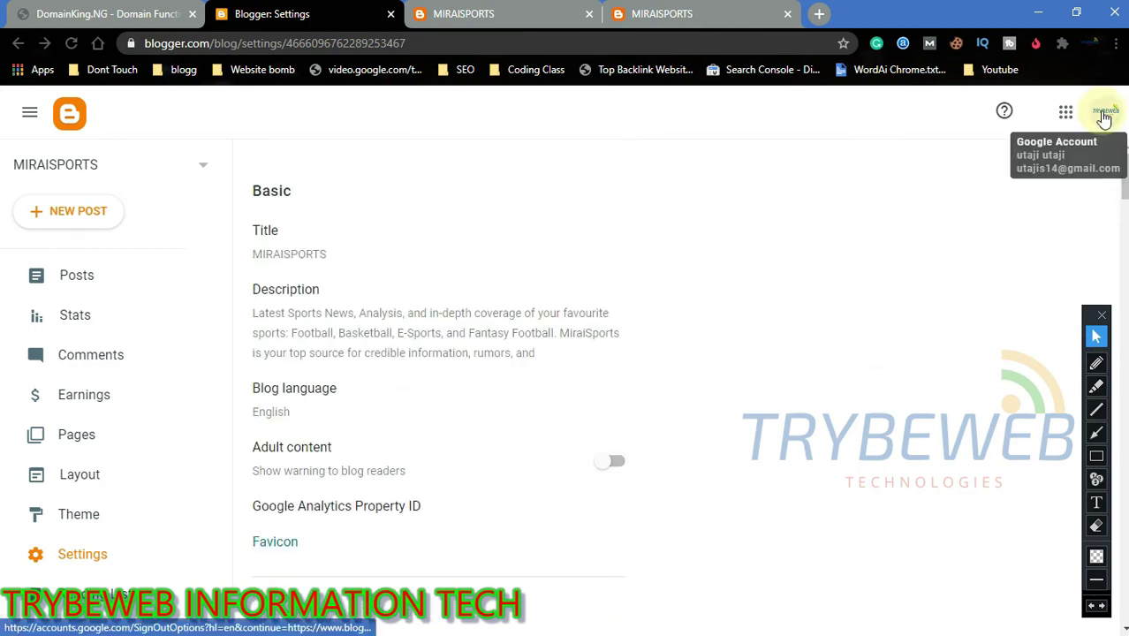